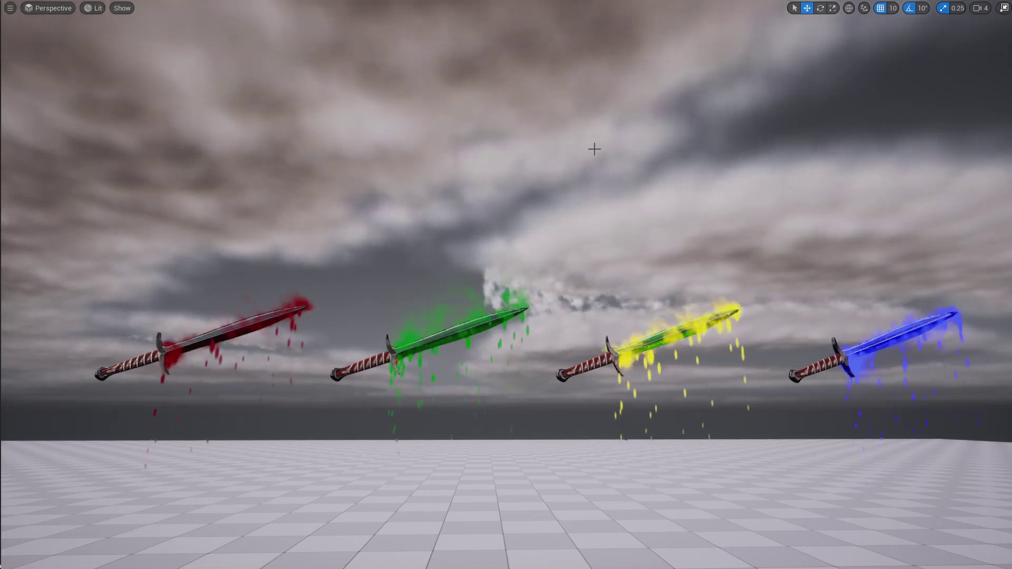
Try purple, brown and orange shades as the Main Color of the green sword, BP_BlooadSword2
key(F11)
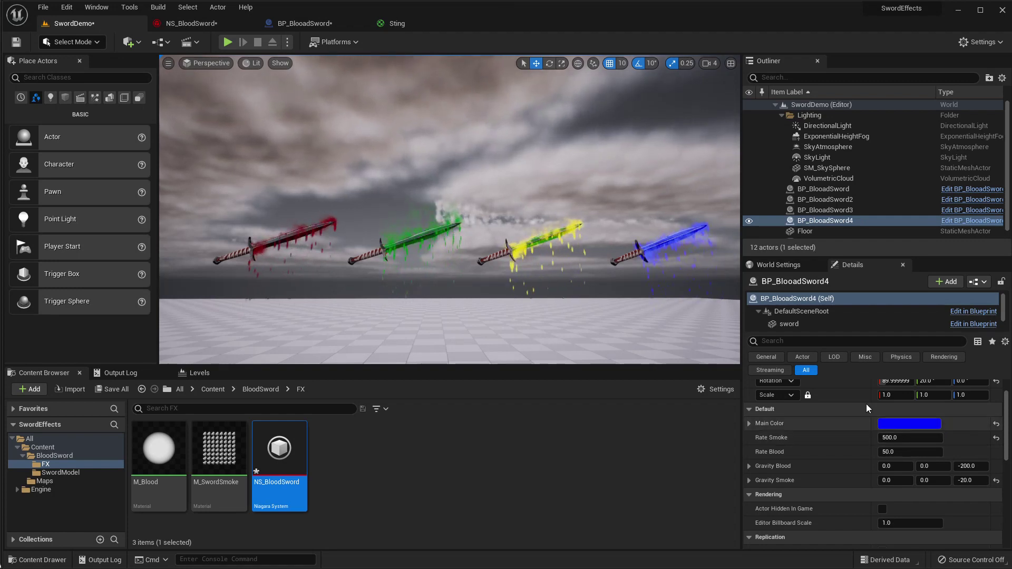
click(286, 238)
click(476, 174)
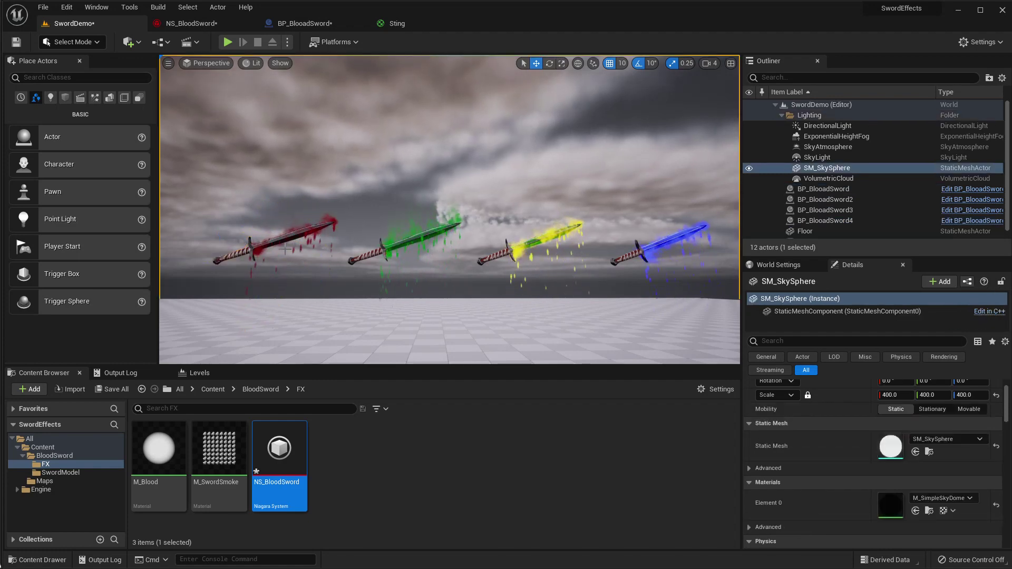
click(405, 239)
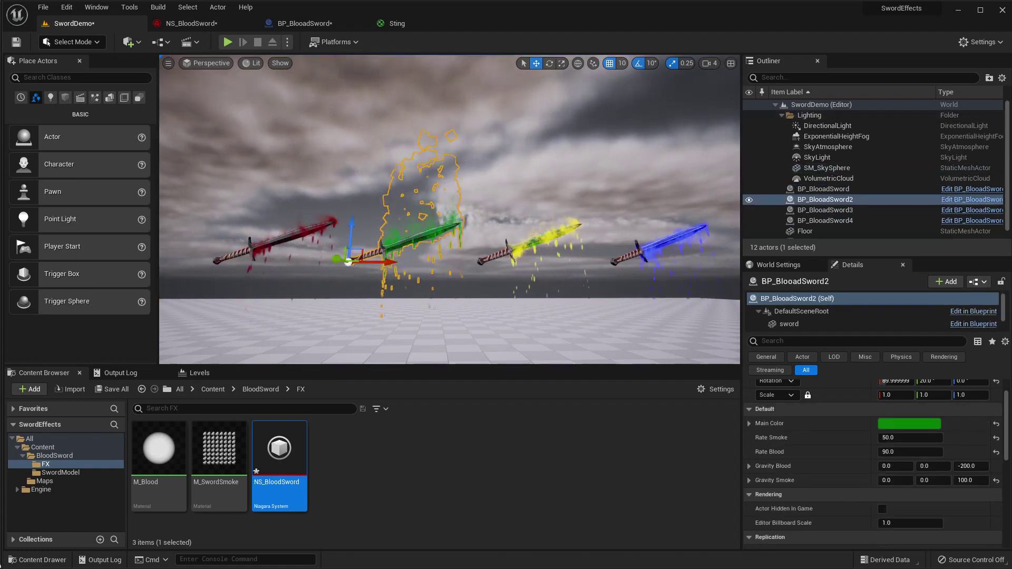
click(910, 421)
click(950, 396)
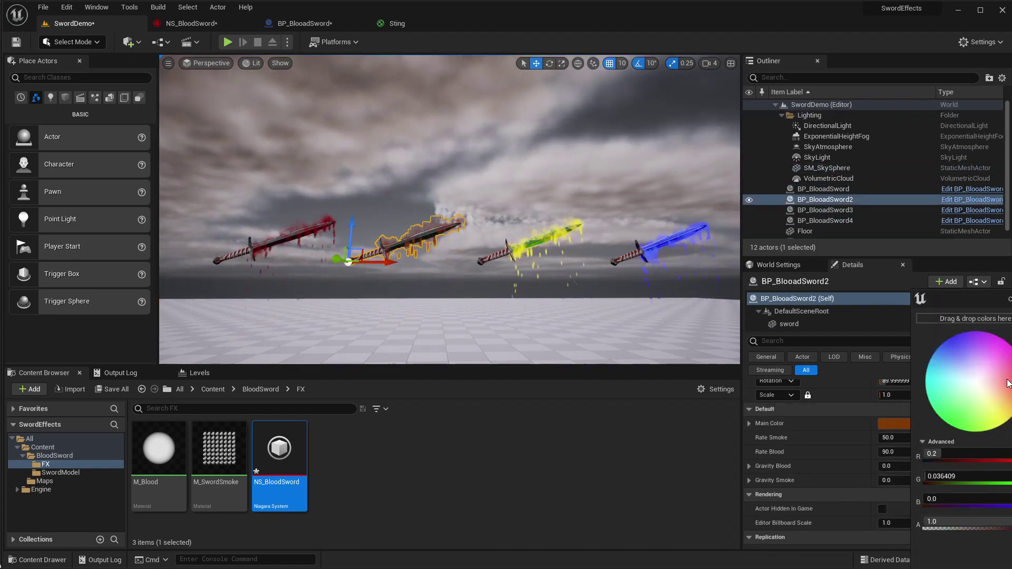
drag(985, 364, 983, 329)
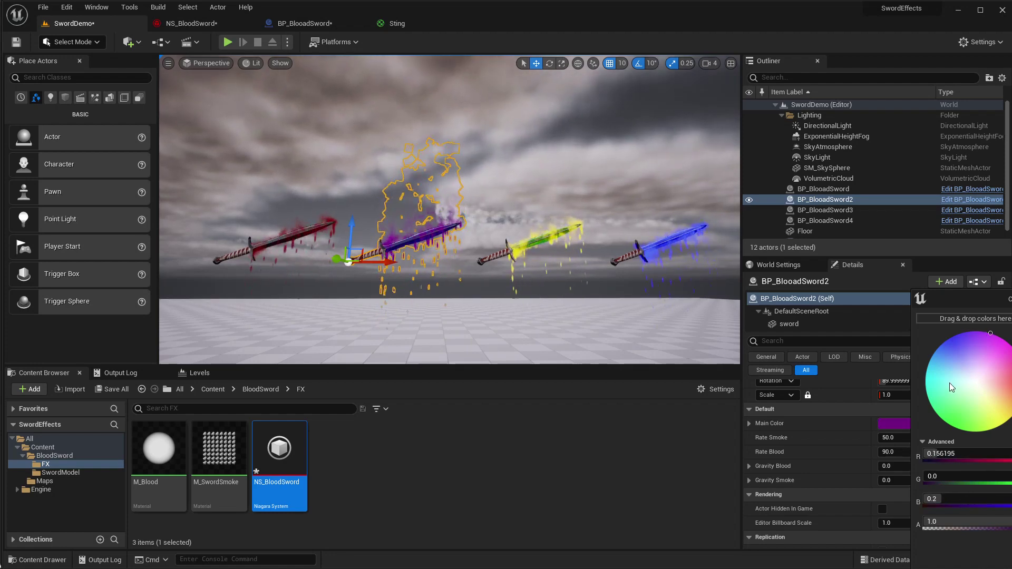
mouse_move(950, 383)
mouse_down()
mouse_move(930, 403)
mouse_move(986, 409)
mouse_up()
mouse_move(982, 372)
mouse_down()
mouse_move(925, 366)
mouse_move(1010, 387)
mouse_up()
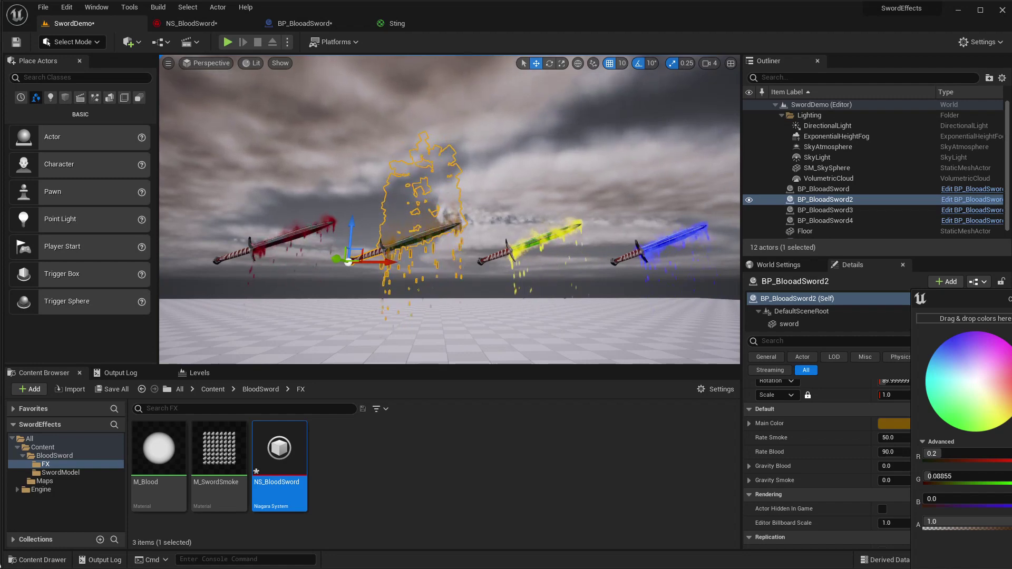
drag(1009, 405, 1011, 369)
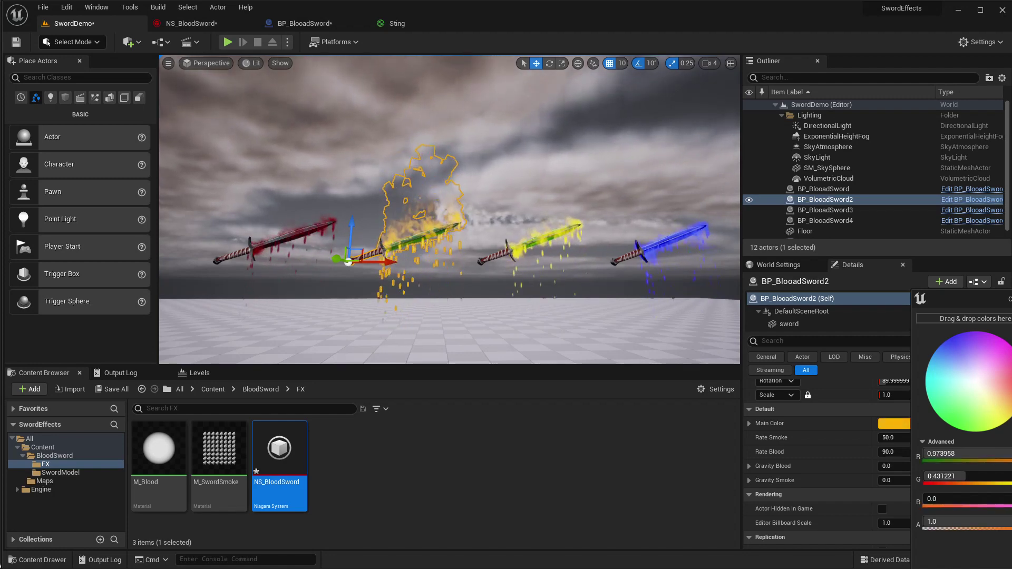
key(Escape)
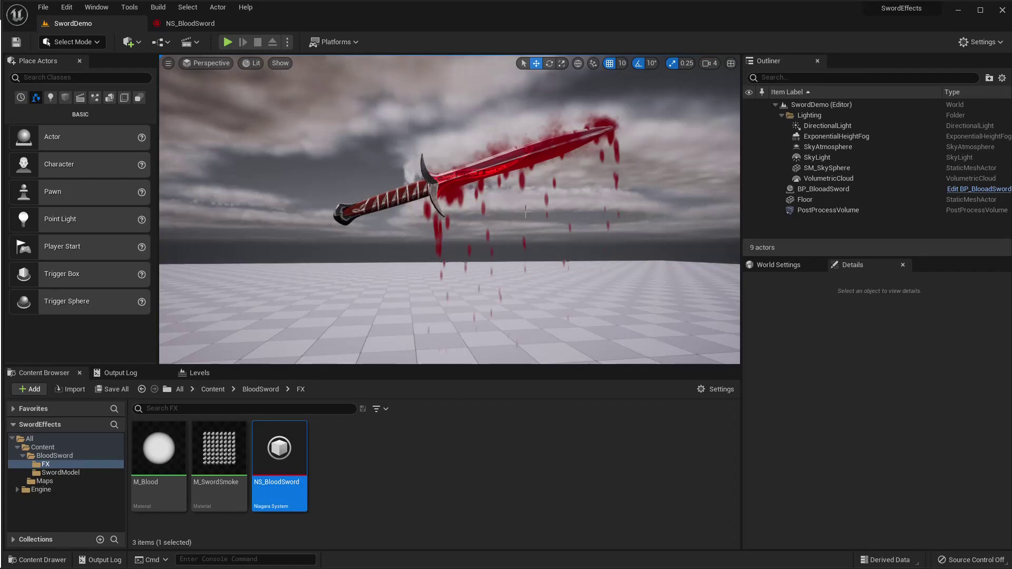
Examine the blood effect on the sword in the level and the emitters of the NS_BloodSword system
right_drag(526, 211, 426, 211)
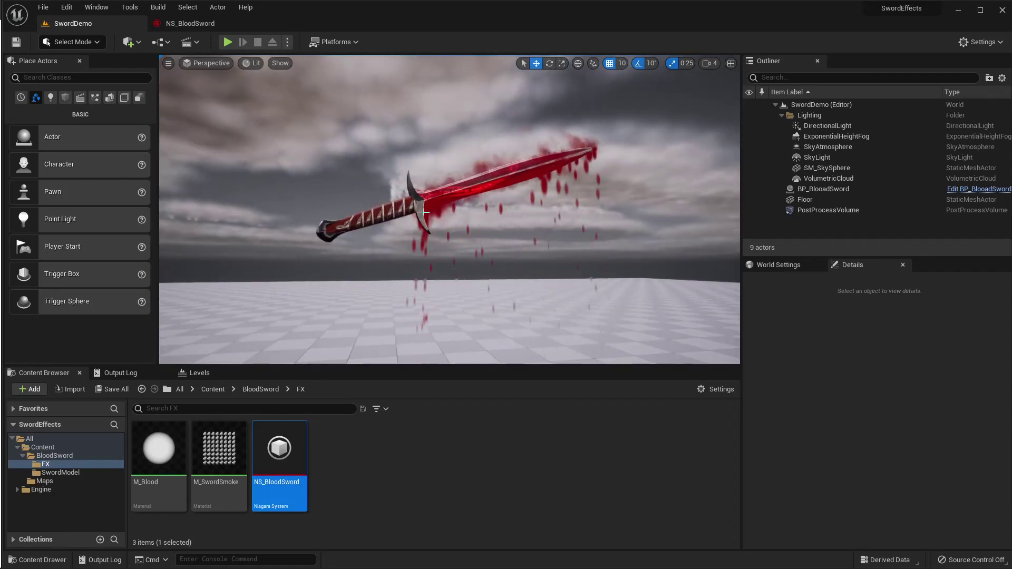
click(198, 22)
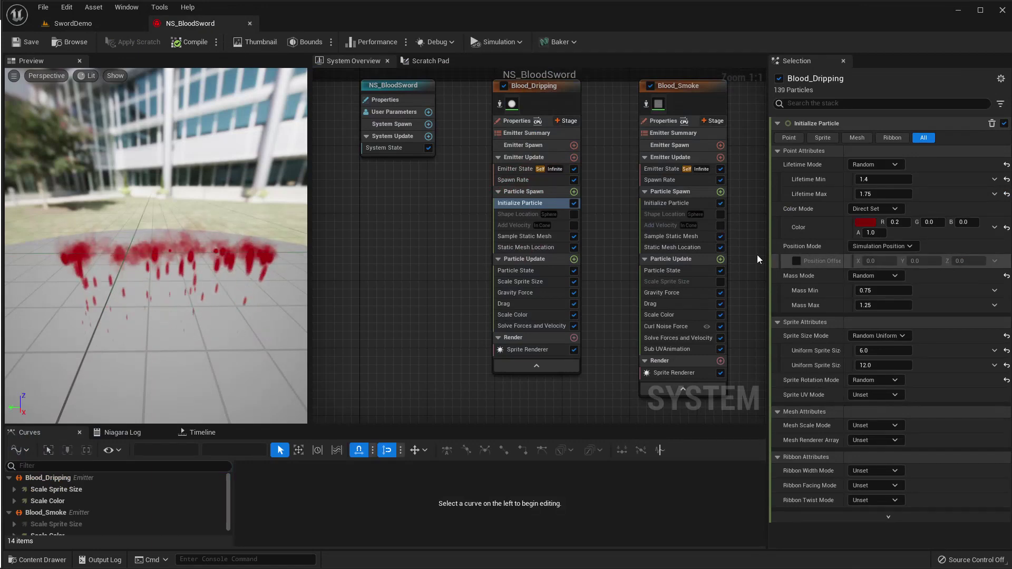
click(103, 27)
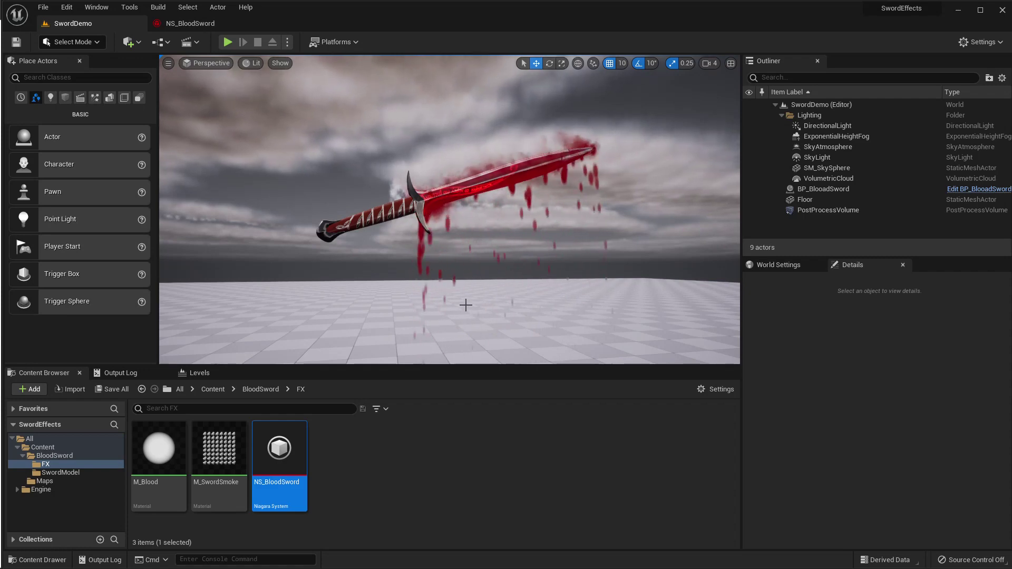
right_drag(478, 305, 513, 323)
click(448, 158)
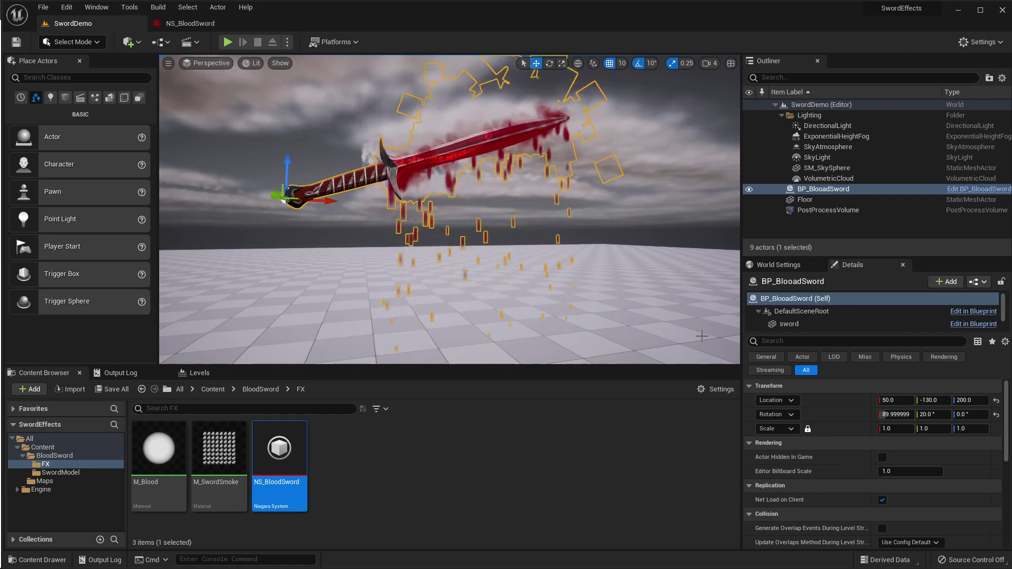
right_drag(702, 336, 704, 376)
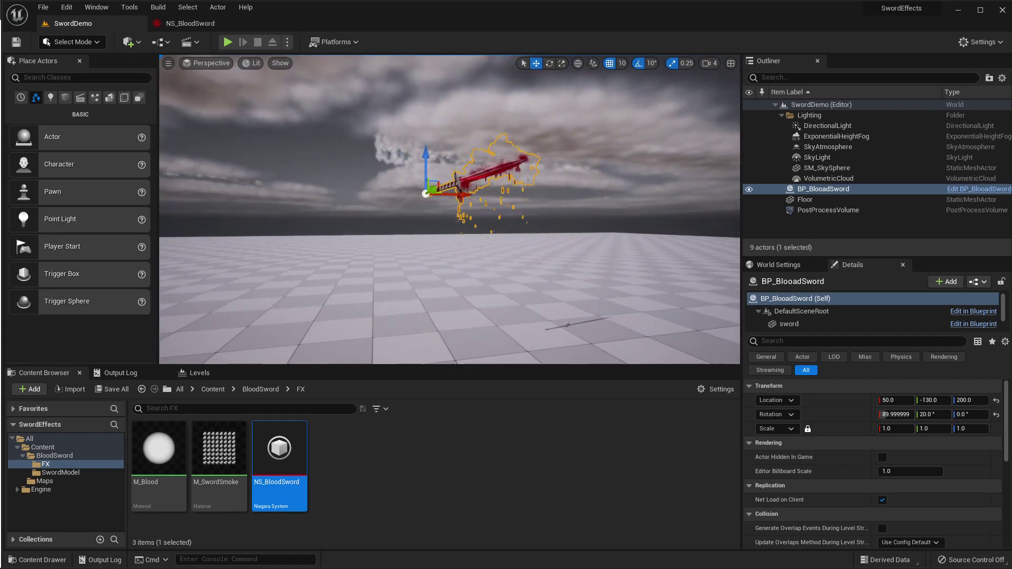
Add a Linear Color user parameter named MainColor to the NS_BloodSword Niagara system
click(194, 23)
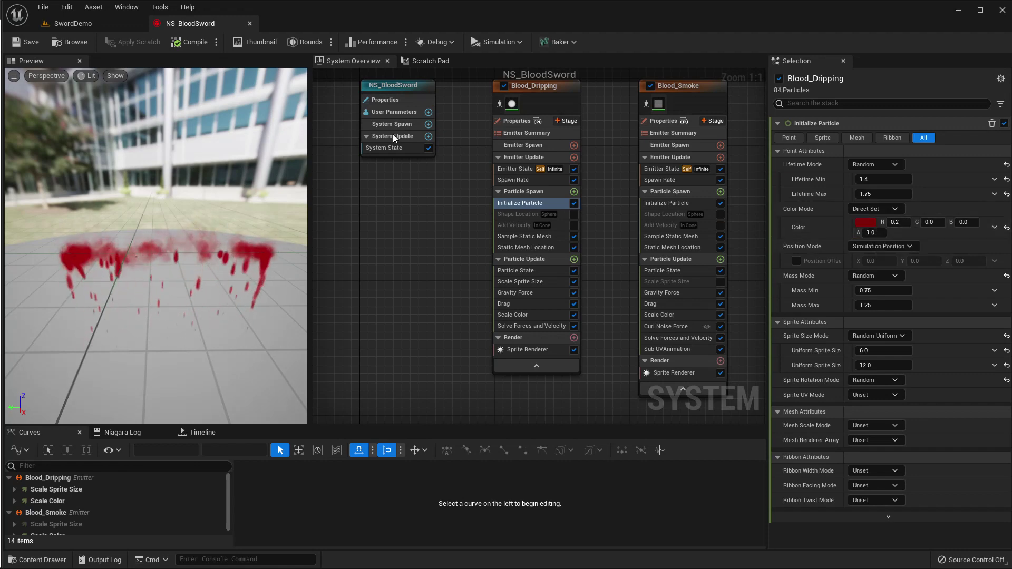
click(397, 115)
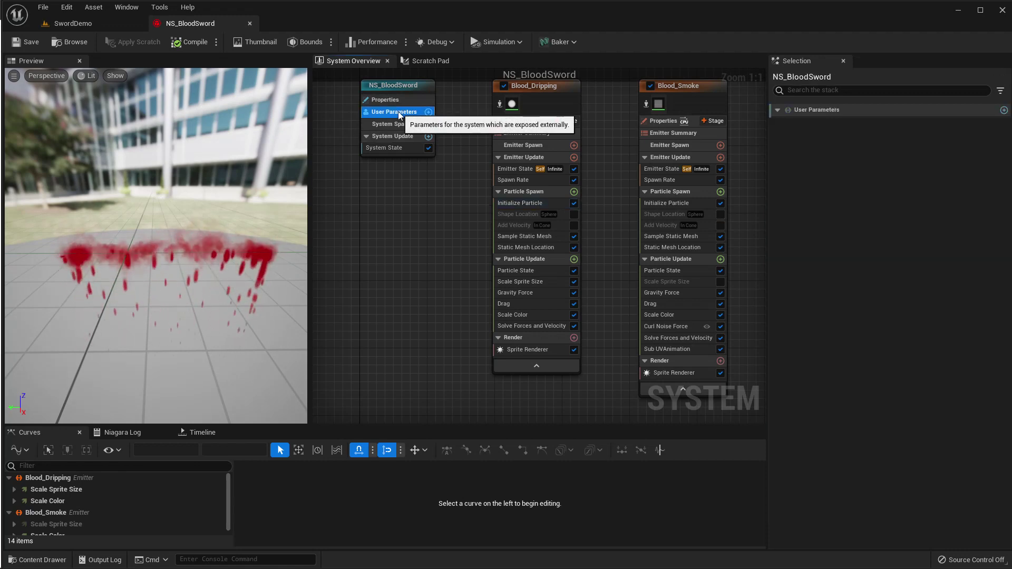
click(1003, 110)
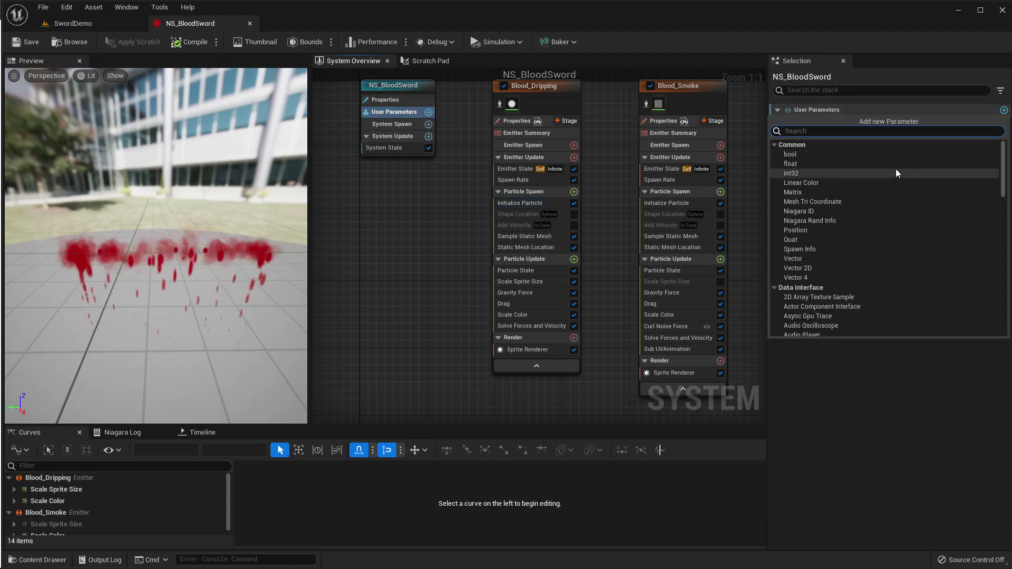
click(847, 182)
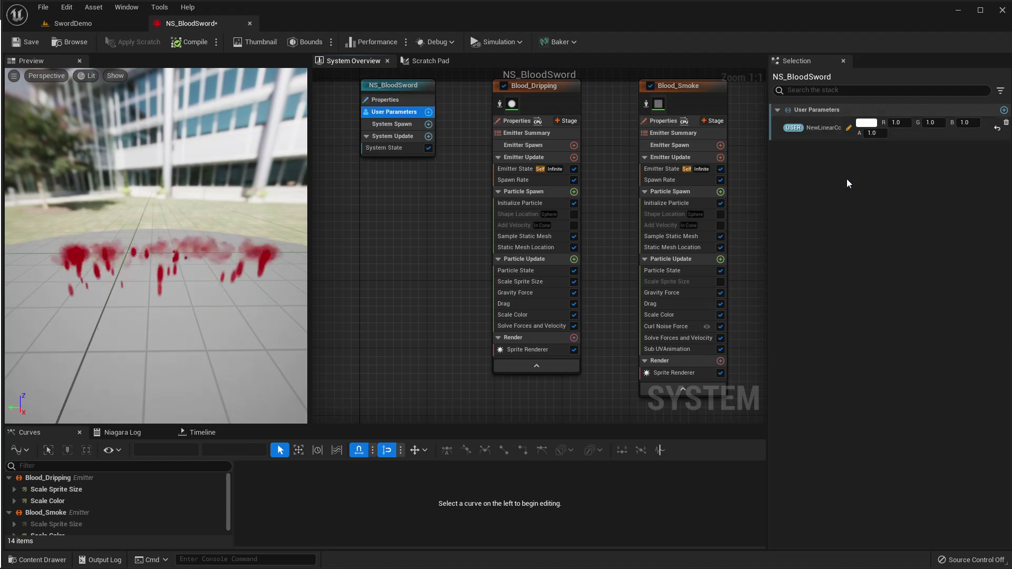
click(835, 127)
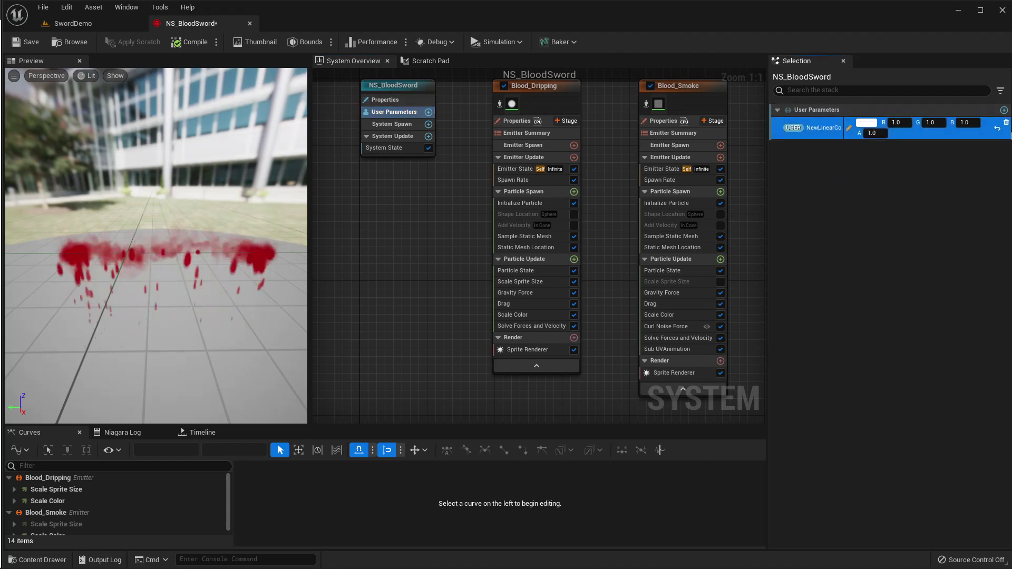
click(1003, 110)
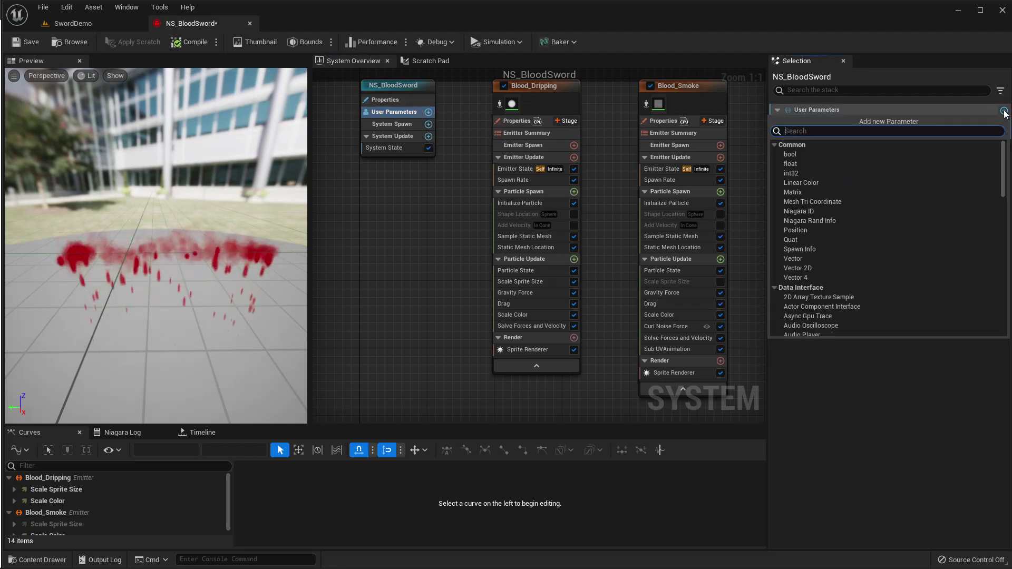
click(801, 183)
click(824, 128)
click(823, 127)
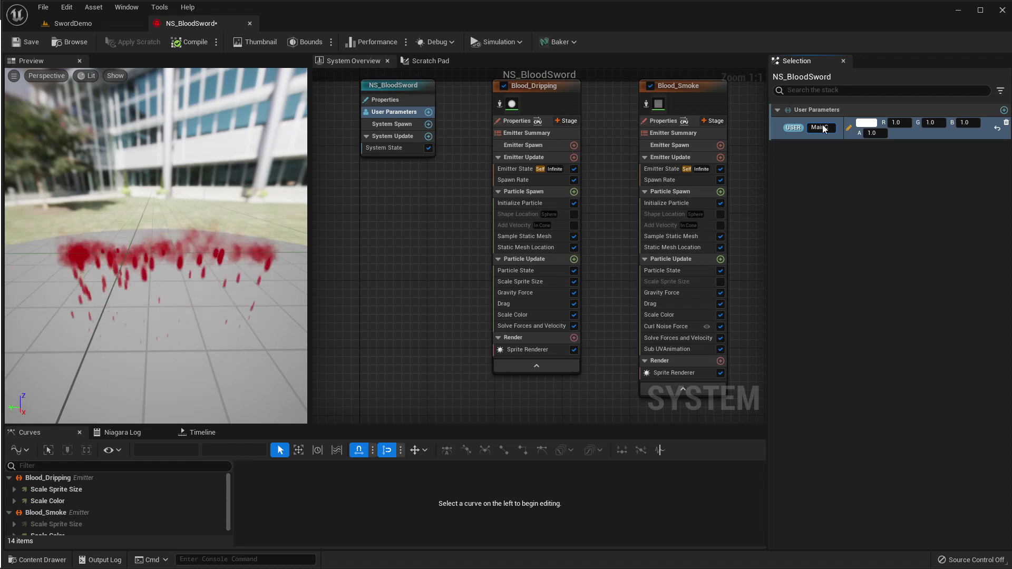
text(r)
key(Return)
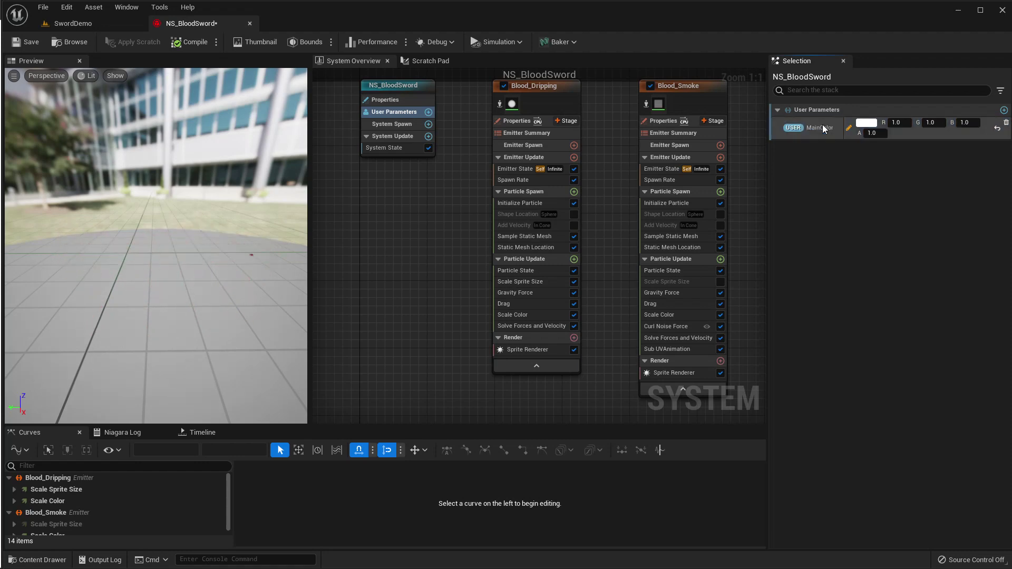
Set MainColor's default to a dark red with R 0.161458, G 0.0 and B 0.0
click(865, 124)
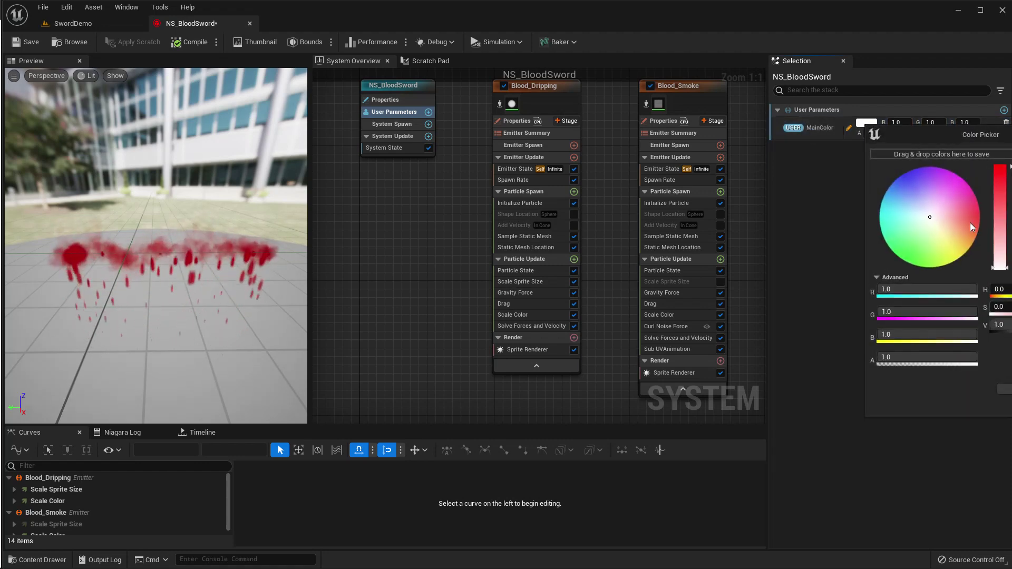
drag(969, 222, 980, 220)
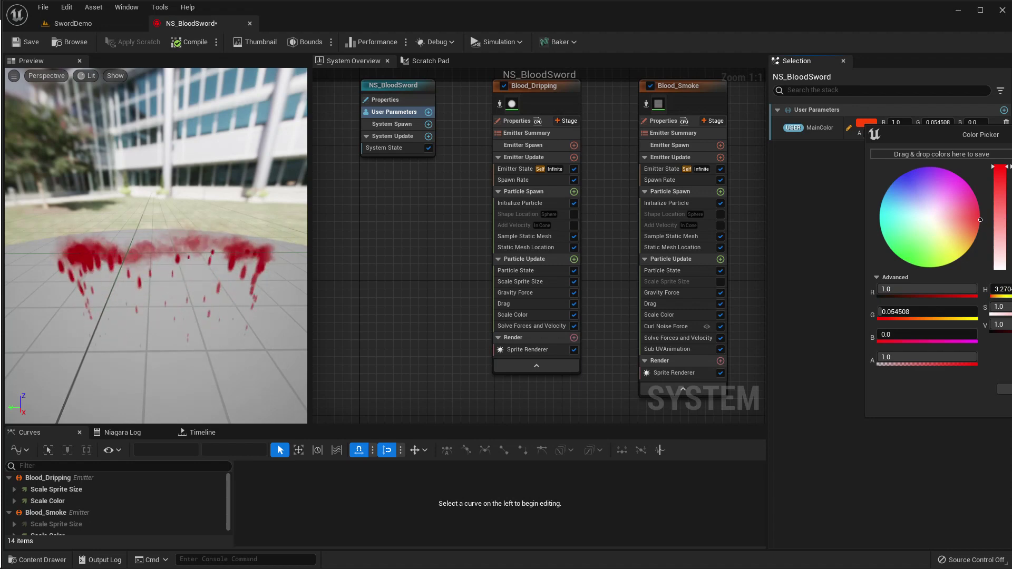
drag(1000, 167, 1000, 235)
drag(969, 122, 868, 125)
click(921, 244)
click(919, 249)
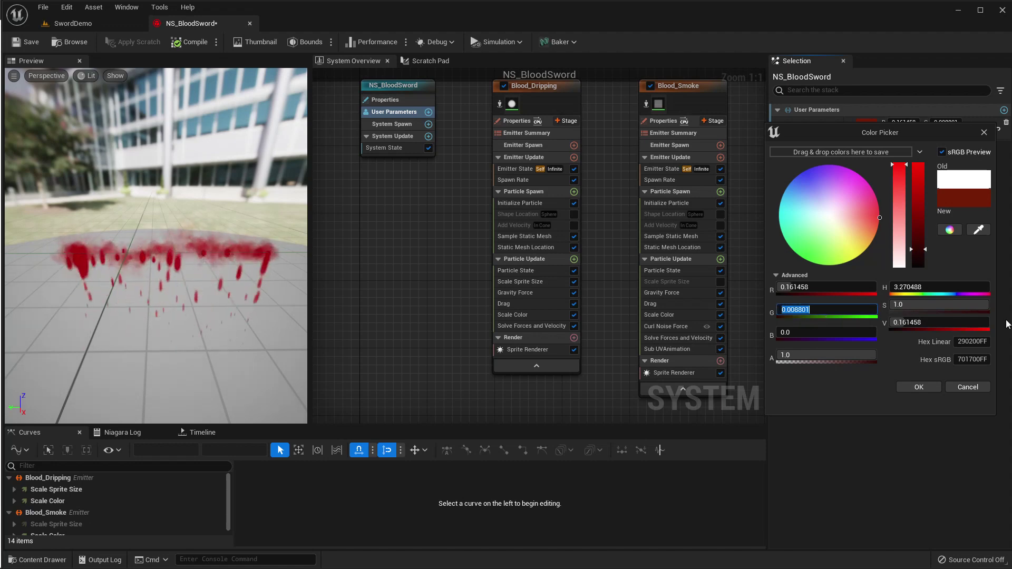
text(0)
key(Return)
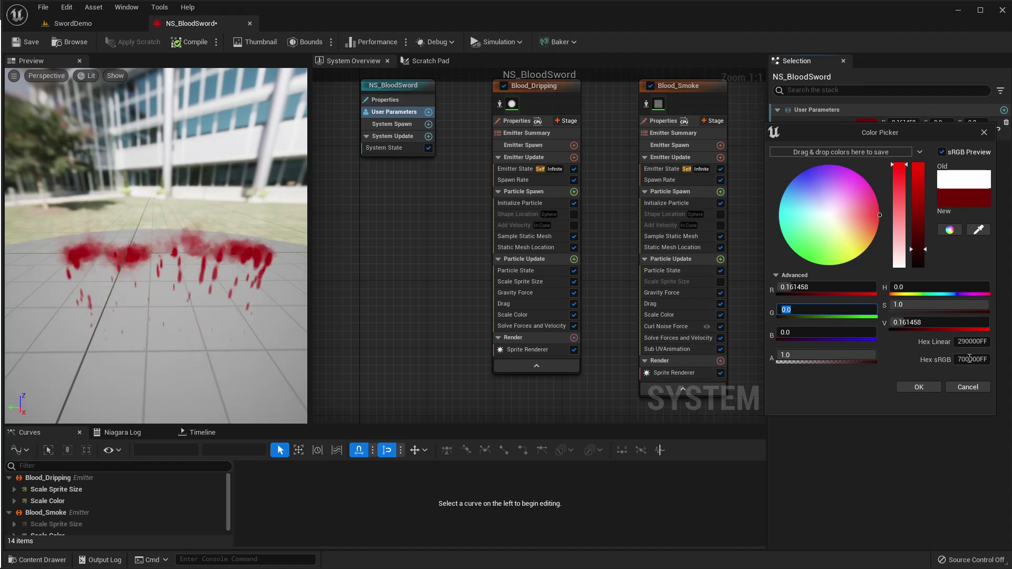
click(918, 387)
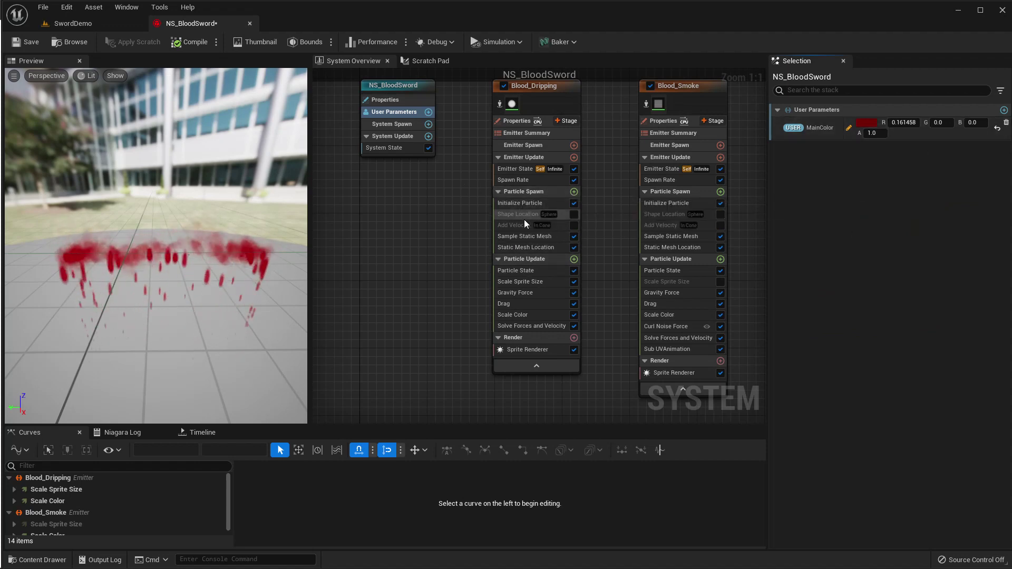
Link the Color input of Blood_Dripping's Initialize Particle module to the MainColor user parameter
click(517, 206)
click(1004, 232)
click(993, 229)
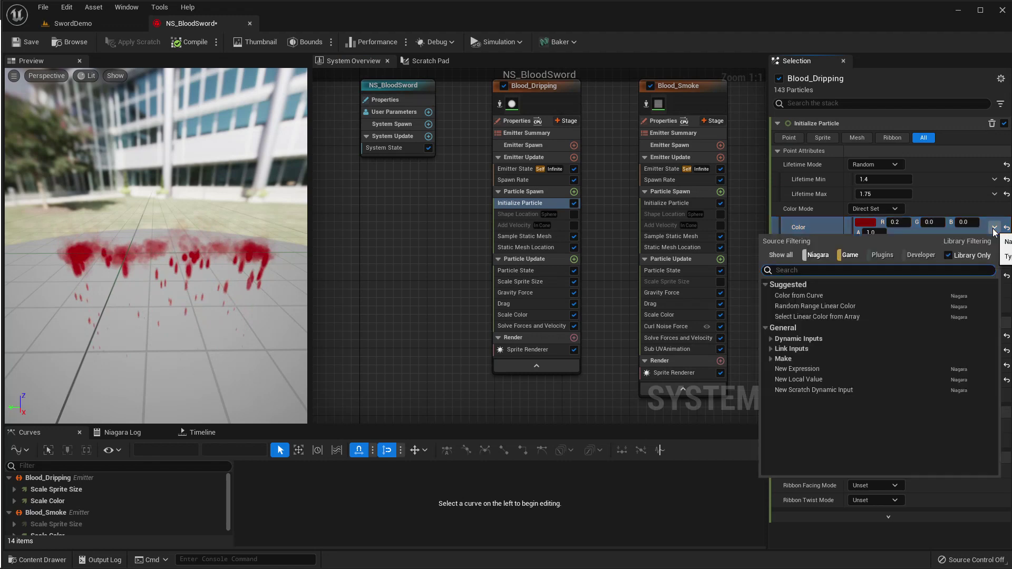
text(main)
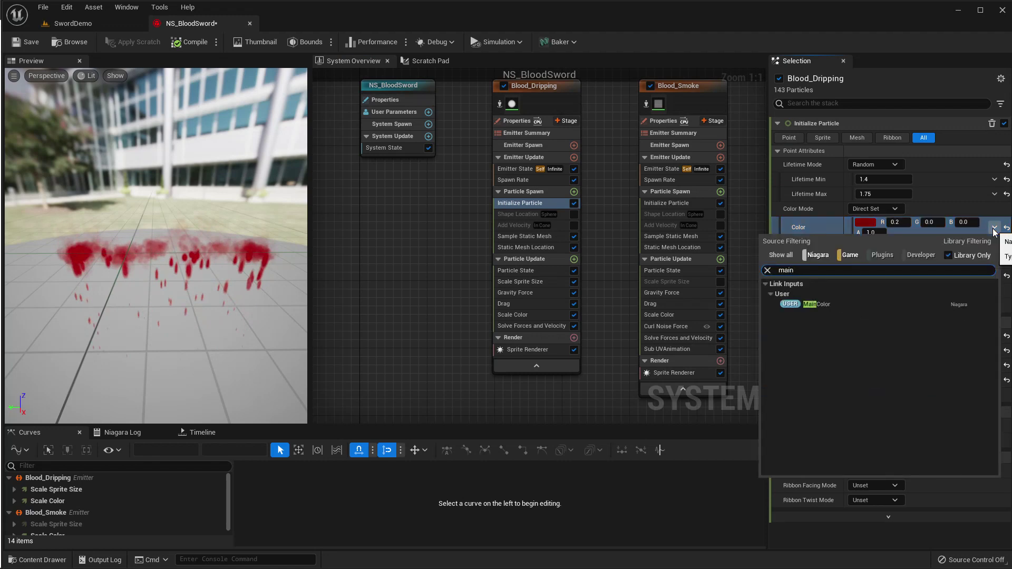
click(854, 303)
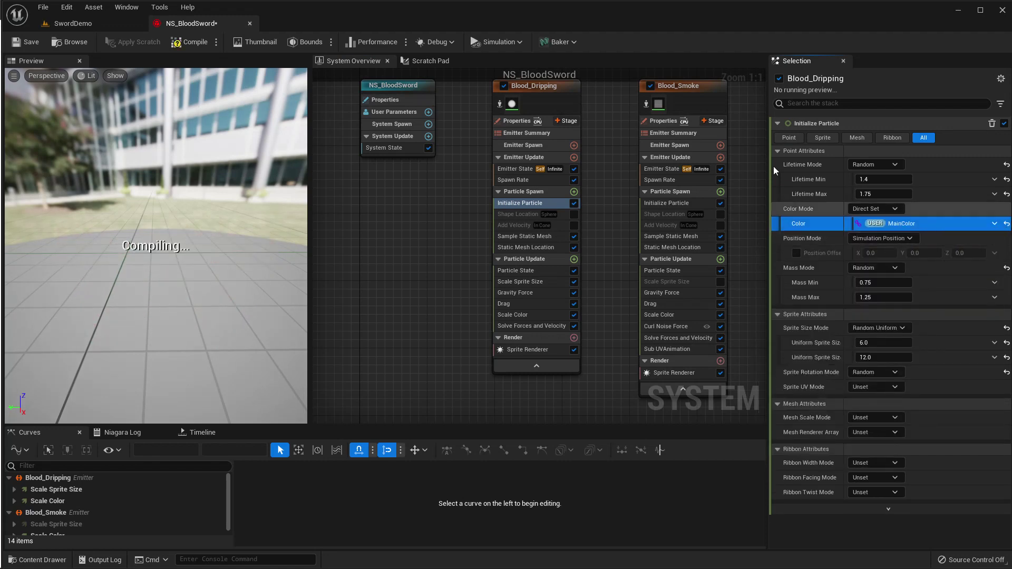
Link the Color input of Blood_Smoke's Initialize Particle module to the MainColor user parameter and save the system
click(679, 203)
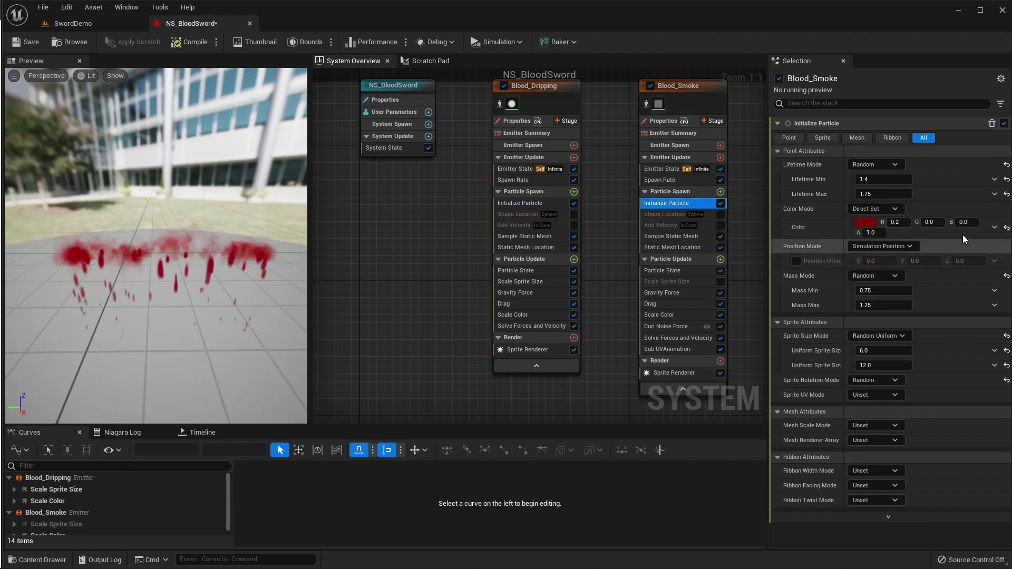
click(995, 229)
text(main)
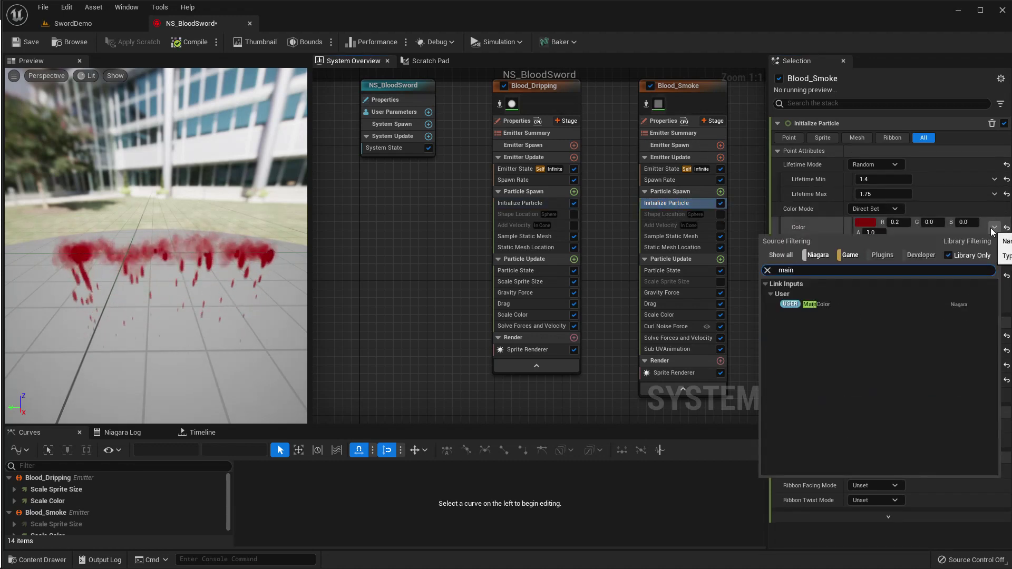
click(858, 304)
key(ctrl+s)
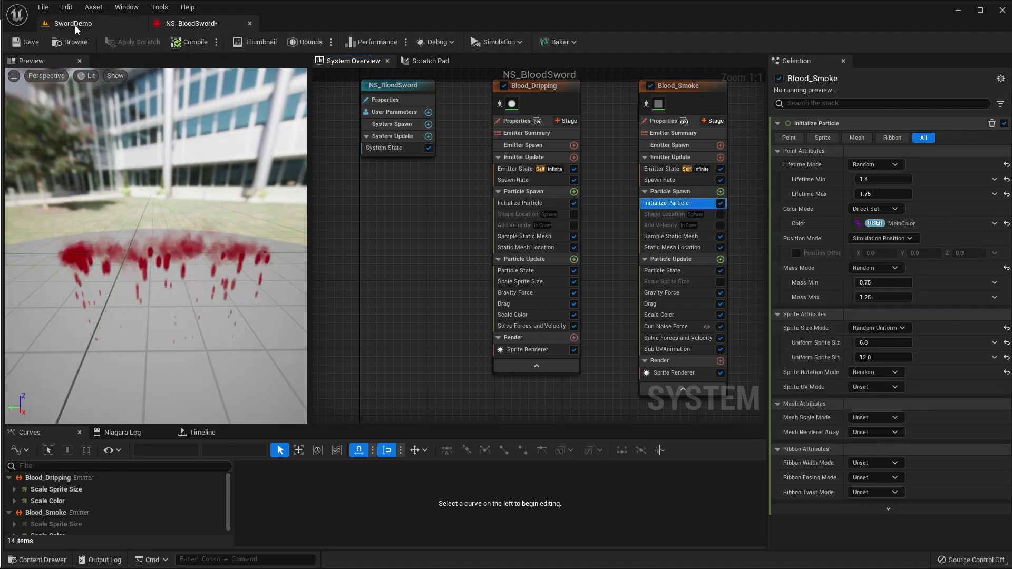
Open the BP_BlooadSword blueprint of the sword in the SwordDemo level and bring its Event Graph's event nodes into view
click(84, 27)
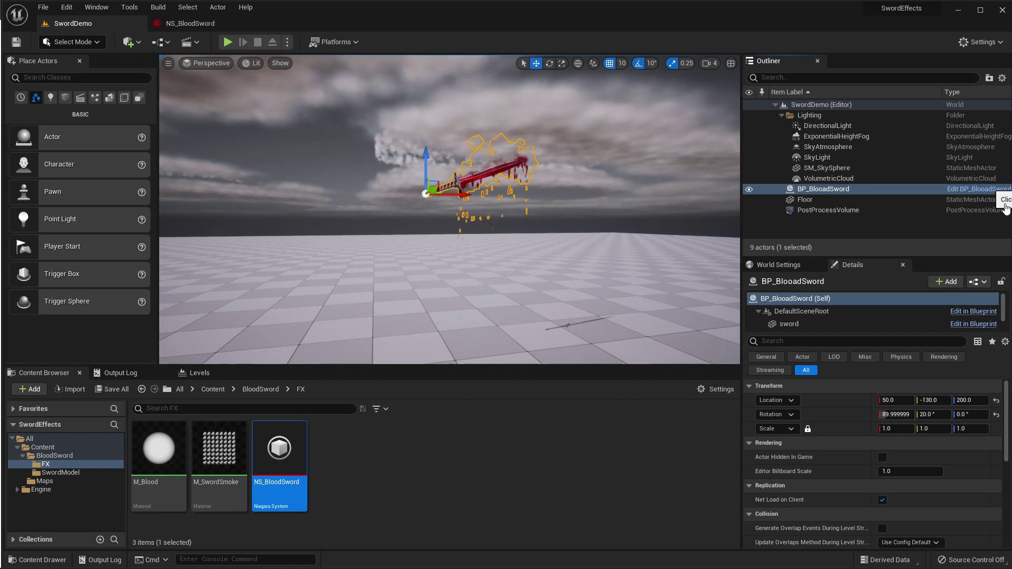
click(996, 189)
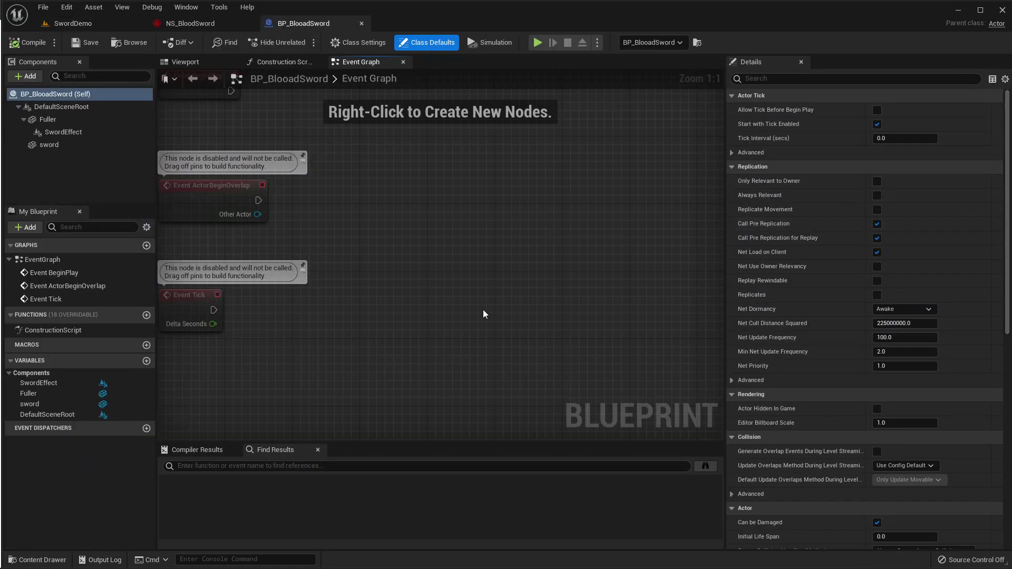
right_drag(323, 203, 398, 260)
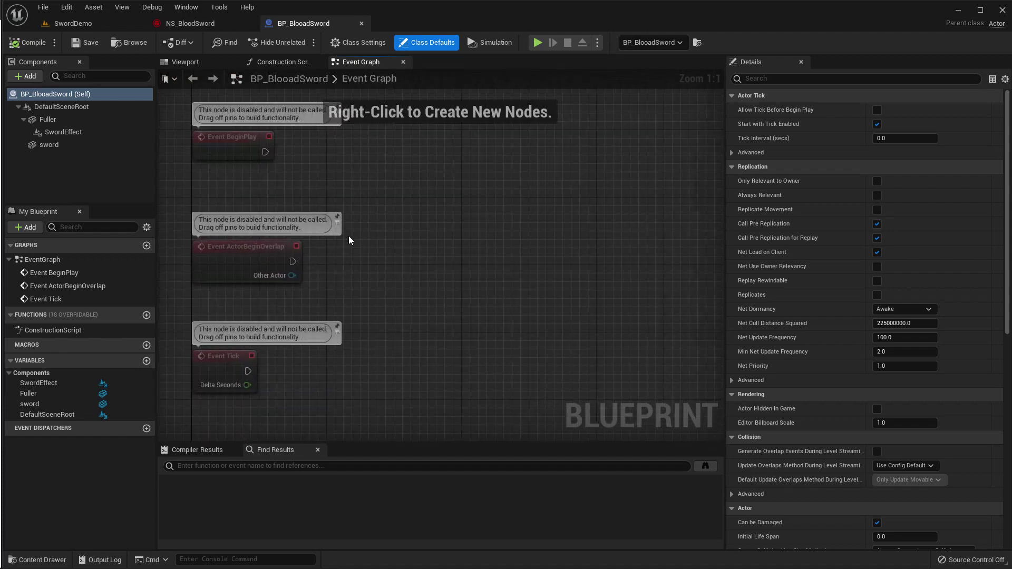
In the Construction Script, add a SwordEffect reference and a Set Niagara Variable (LinearColor) node targeting it
click(283, 62)
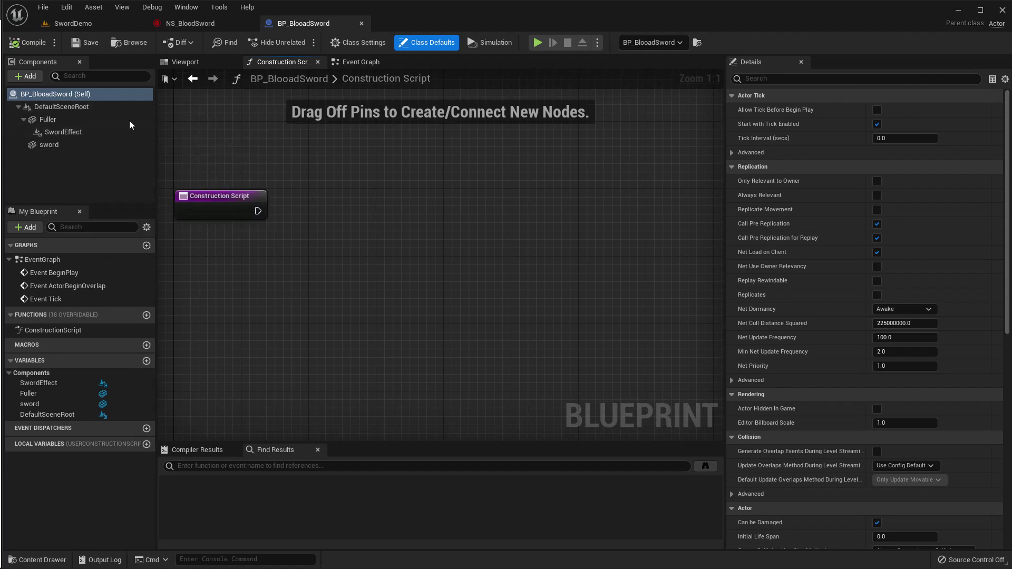
click(53, 133)
drag(53, 134, 467, 277)
text(set lin)
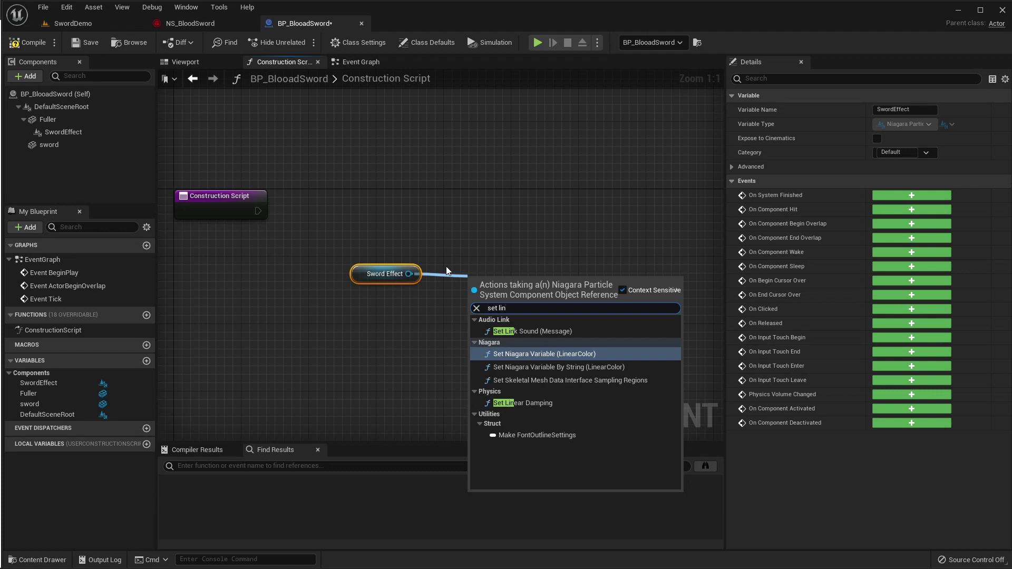
key(Return)
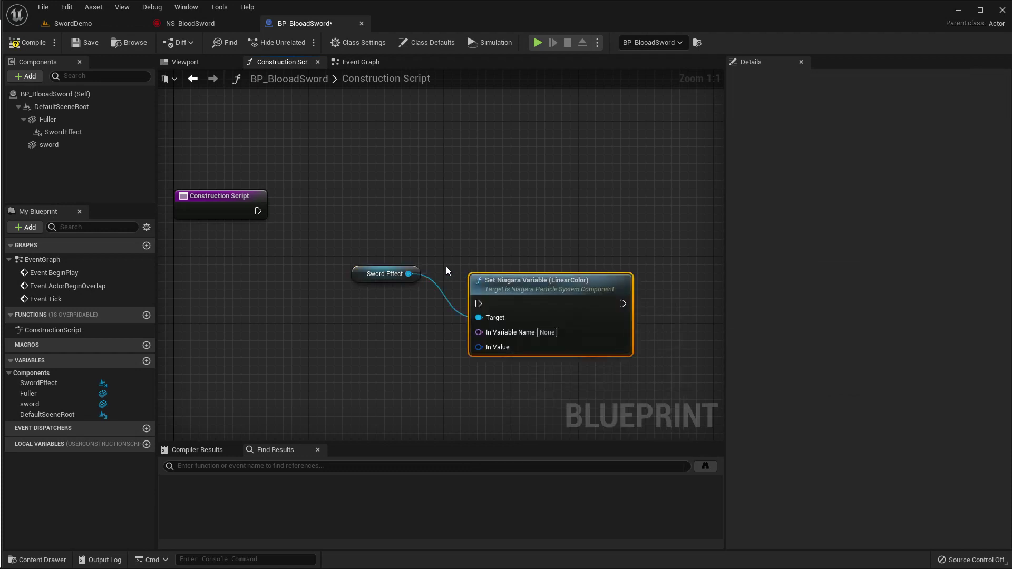
Wire the Construction Script's execution output to the Set Niagara Variable node and set its In Variable Name to User.MainColor
drag(480, 305, 257, 211)
drag(565, 293, 581, 205)
click(572, 239)
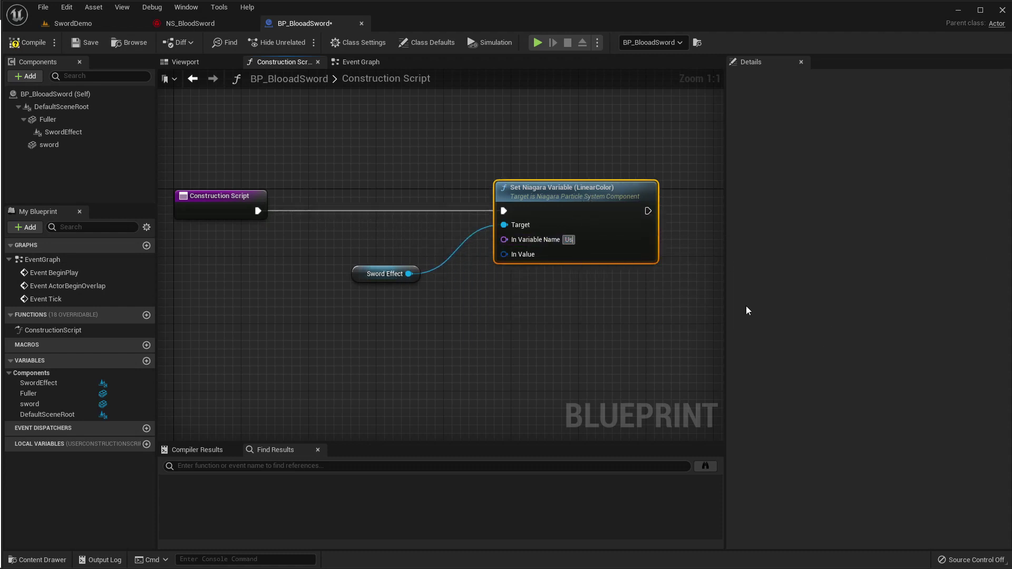
text(User.MainColor)
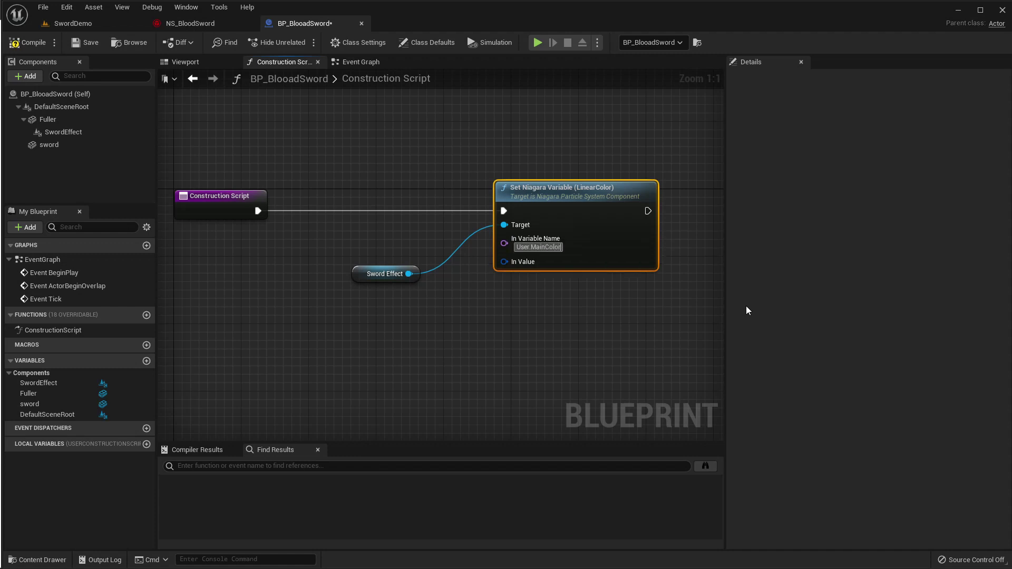
Promote the In Value input to a variable named MainColor and place its node below the Sword Effect node
right_click(512, 262)
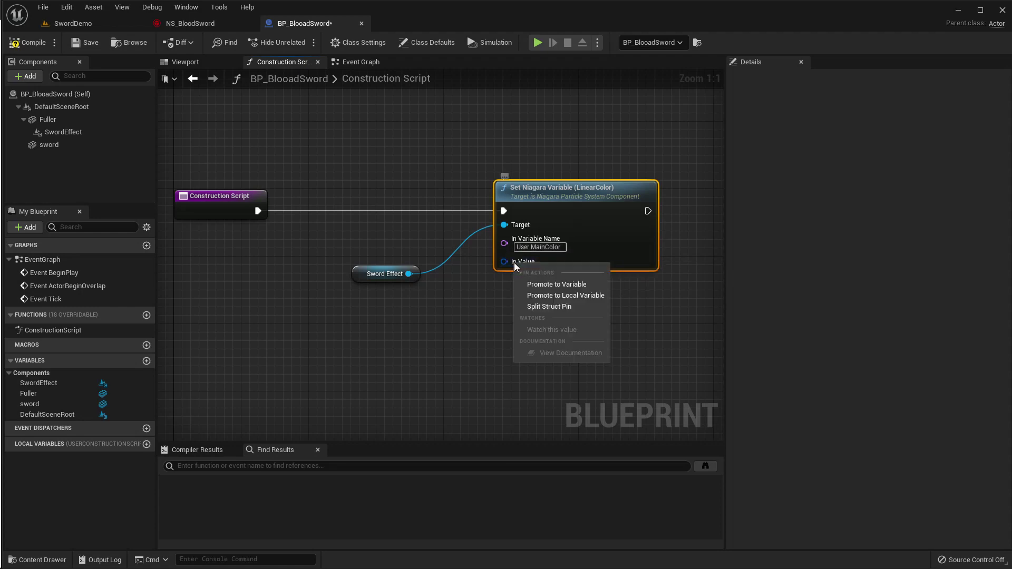
click(551, 284)
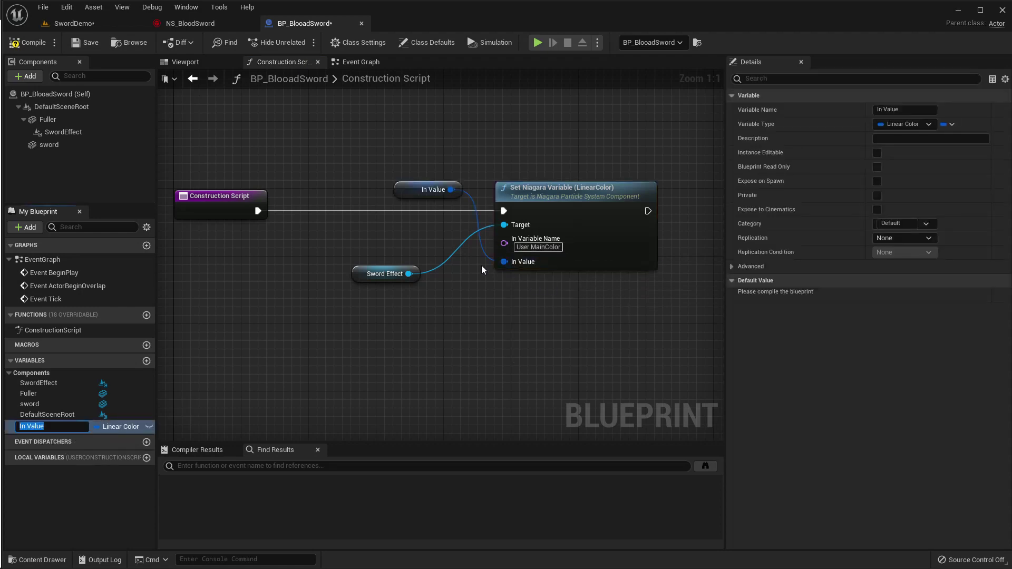
text(MainColor)
key(Return)
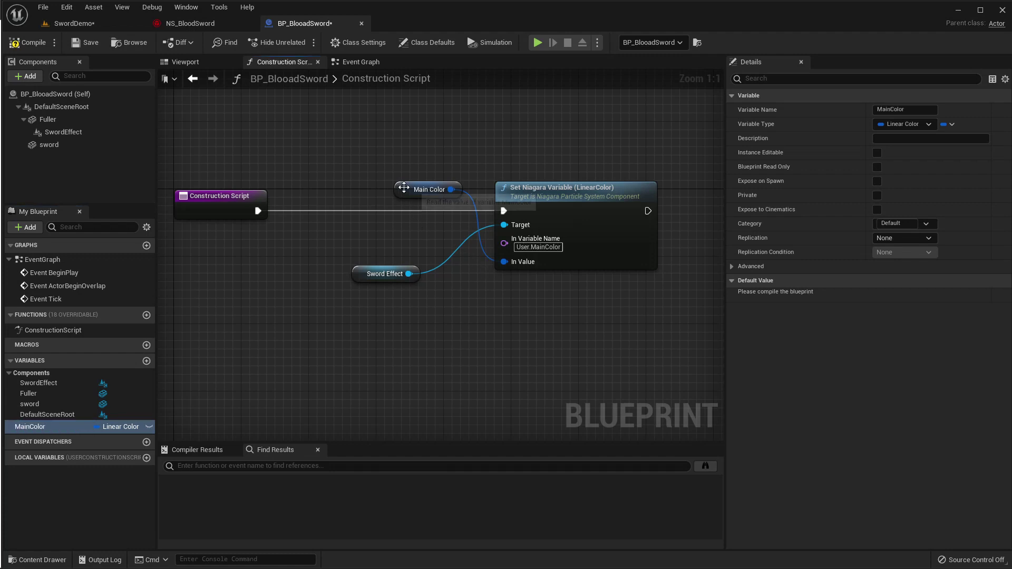
drag(404, 187, 352, 307)
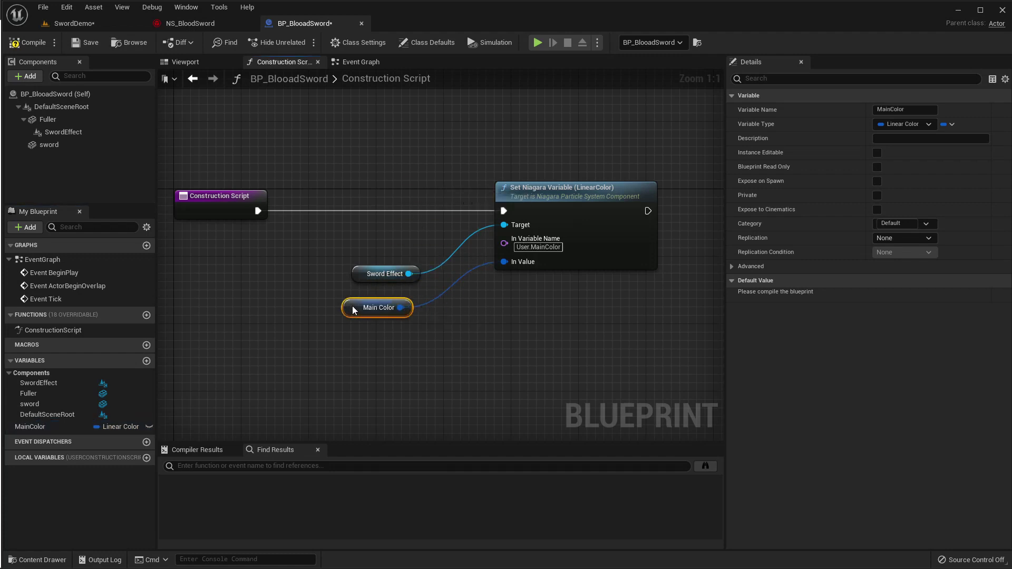
Compile the blueprint and check the sword effect in the SwordDemo level and the NS_BloodSword system
click(33, 43)
click(74, 24)
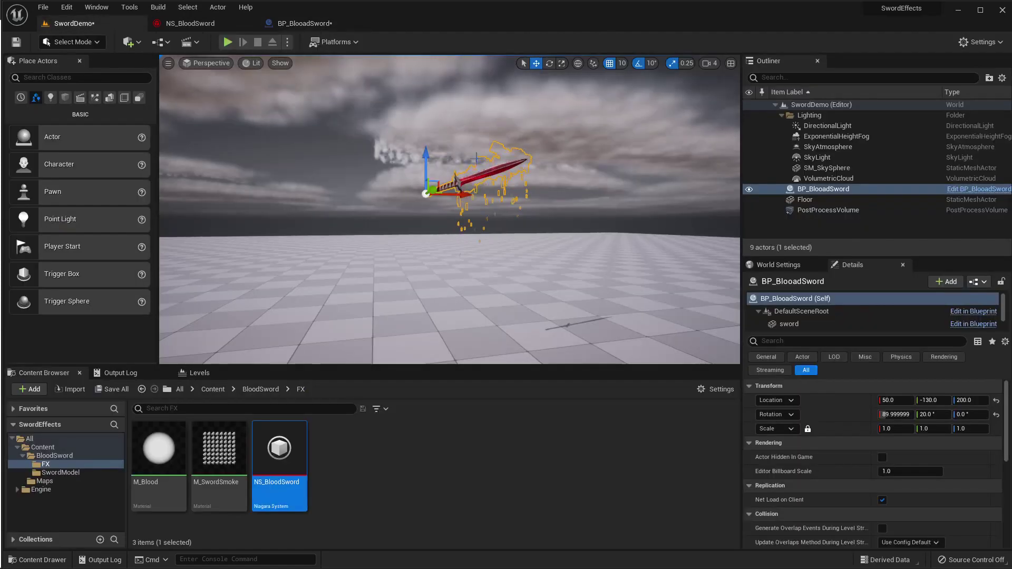
click(445, 138)
right_drag(444, 139, 422, 153)
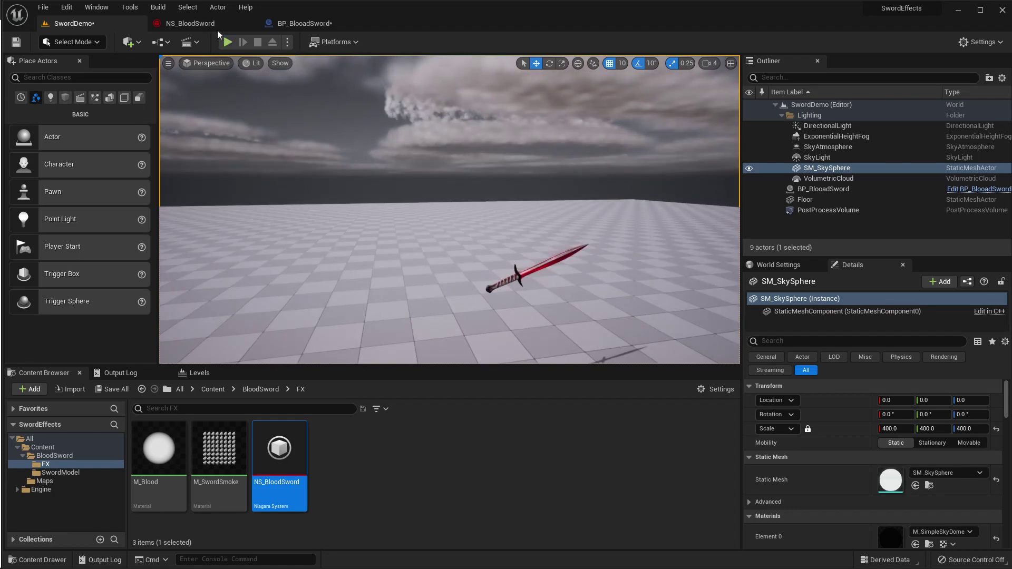
click(189, 23)
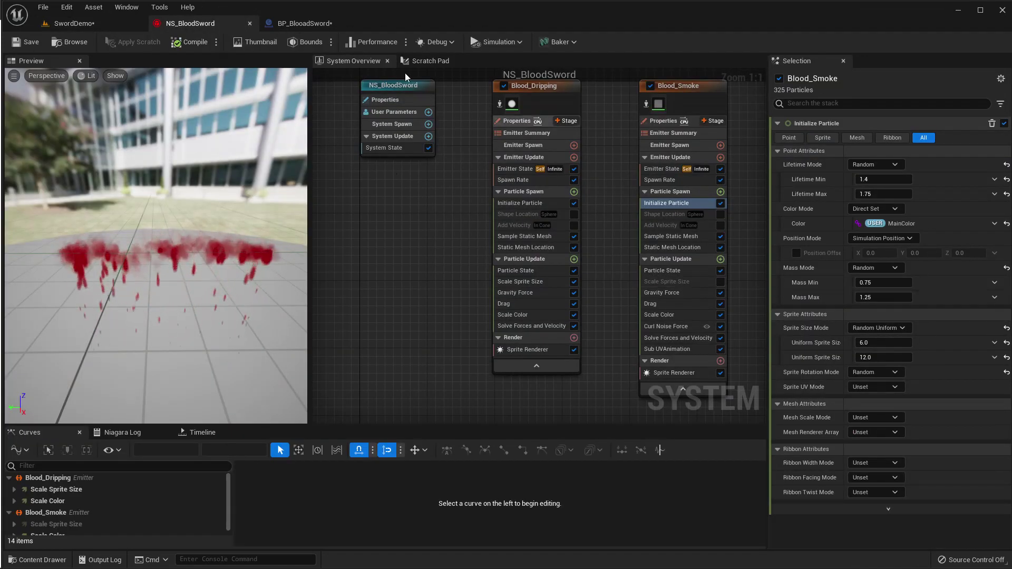
click(297, 23)
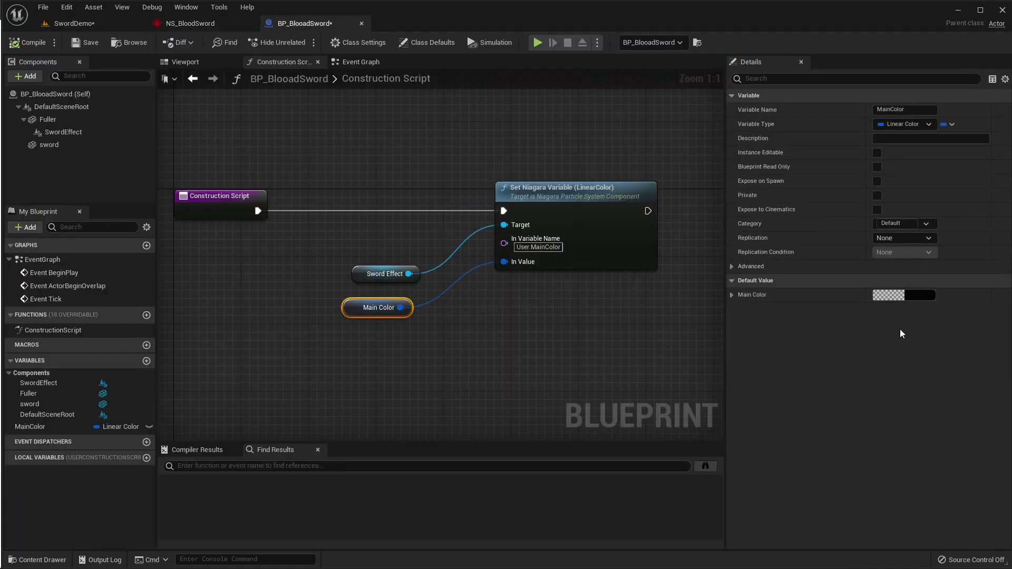
Set MainColor's default value to red 0.2 with alpha 1.0 while previewing the sword in the blueprint's viewport
click(912, 295)
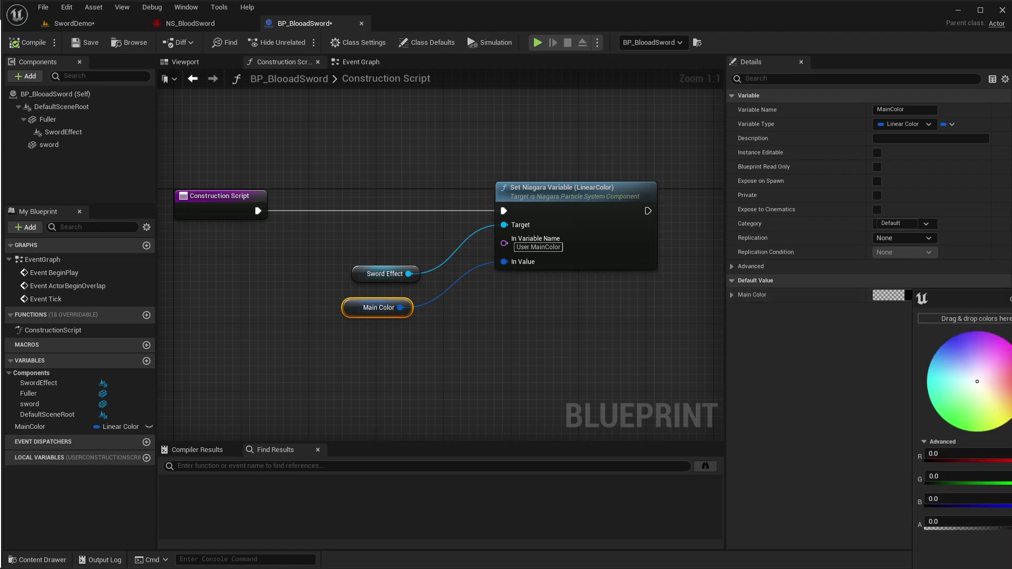
click(200, 23)
click(298, 23)
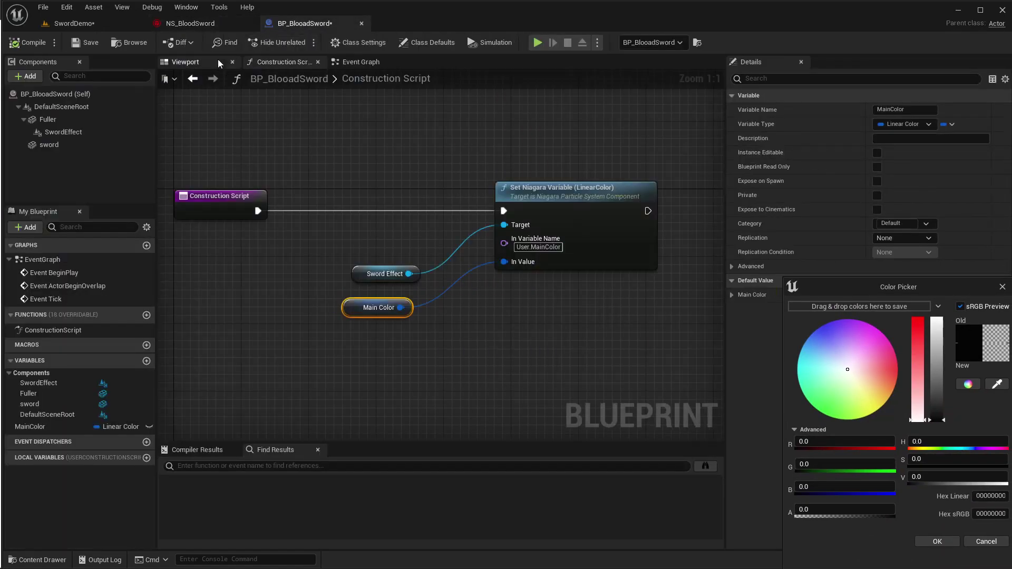
click(199, 62)
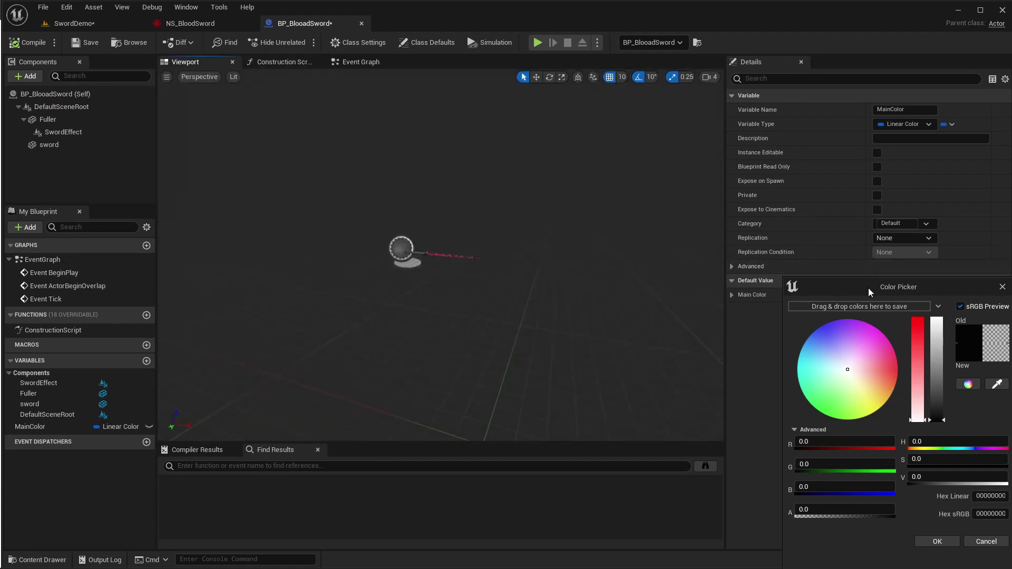
drag(861, 287, 753, 249)
mouse_move(480, 287)
right_down()
mouse_move(493, 267)
mouse_move(477, 293)
mouse_move(501, 295)
mouse_move(493, 303)
mouse_move(486, 289)
right_up()
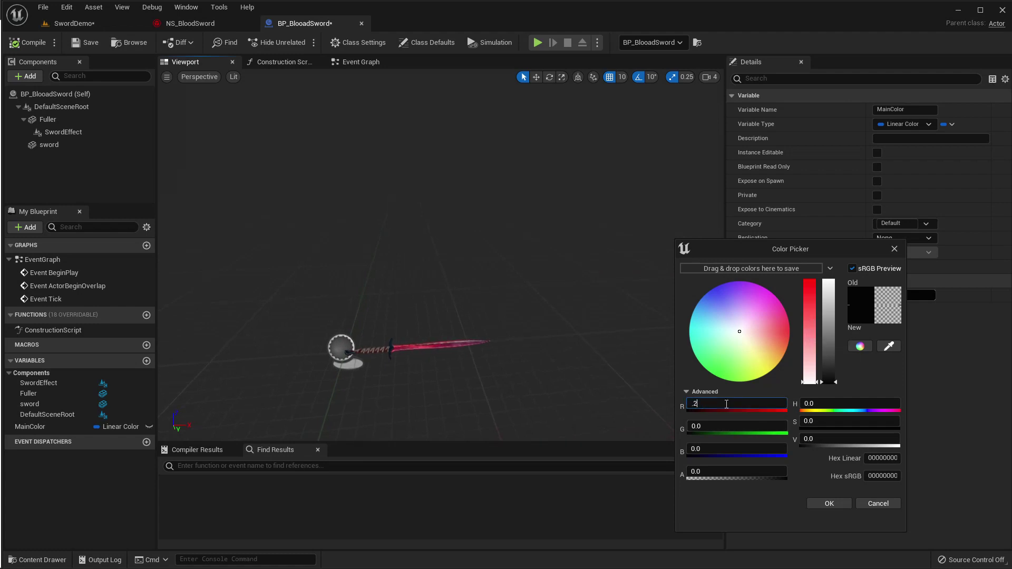
key(Return)
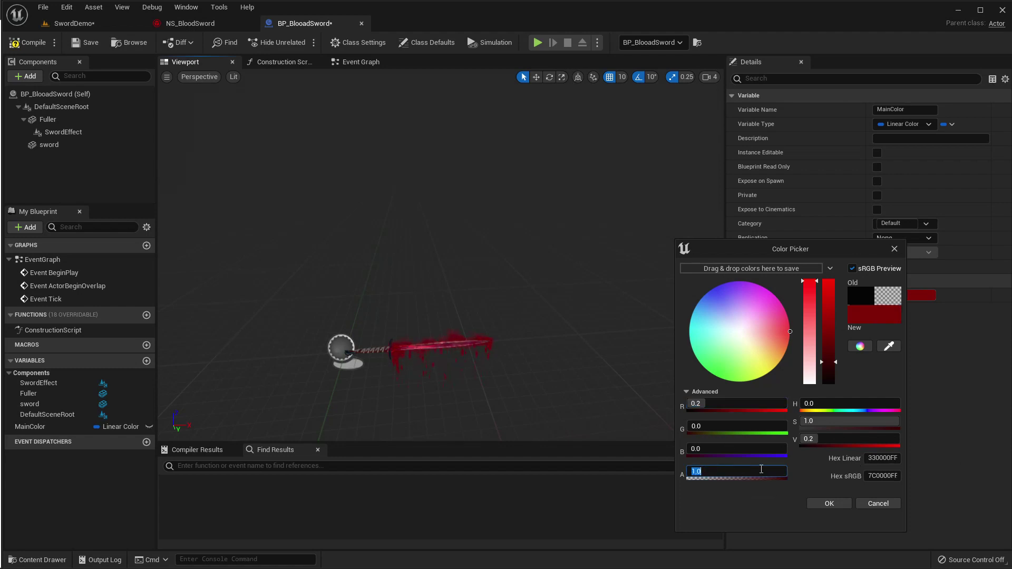
right_drag(458, 421, 640, 360)
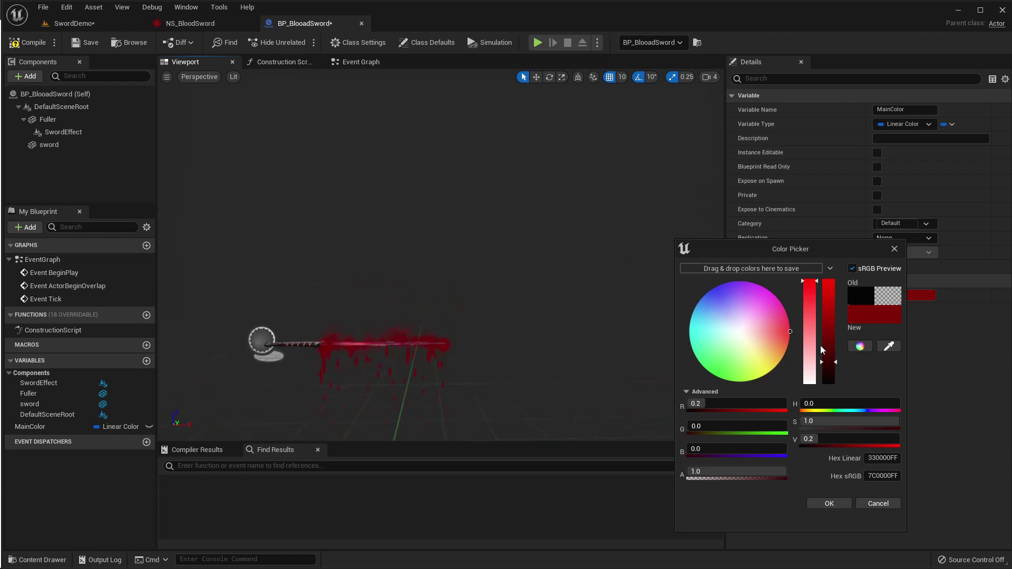
Try different hues for MainColor's default and settle on a dark green with R 0.004659, G 0.161458 and B 0.0
mouse_move(740, 353)
mouse_down()
mouse_move(689, 357)
mouse_move(721, 302)
mouse_move(680, 395)
mouse_up()
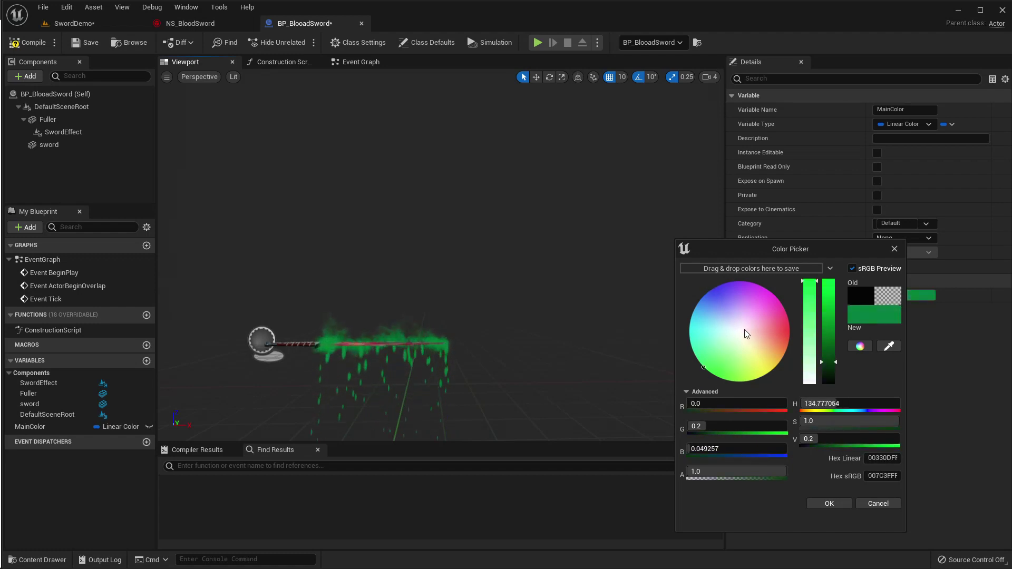
drag(744, 330, 898, 343)
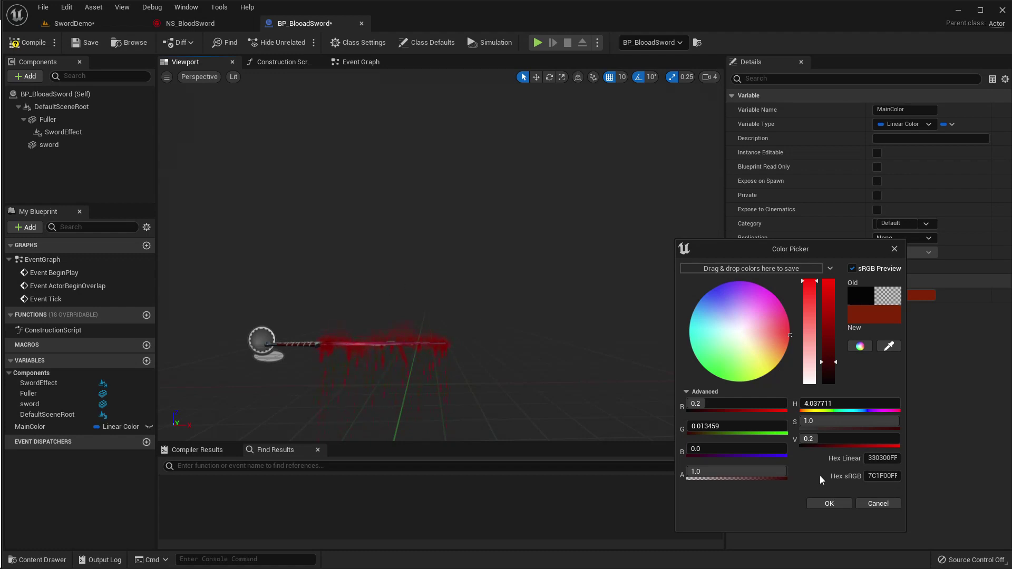
drag(769, 333, 641, 391)
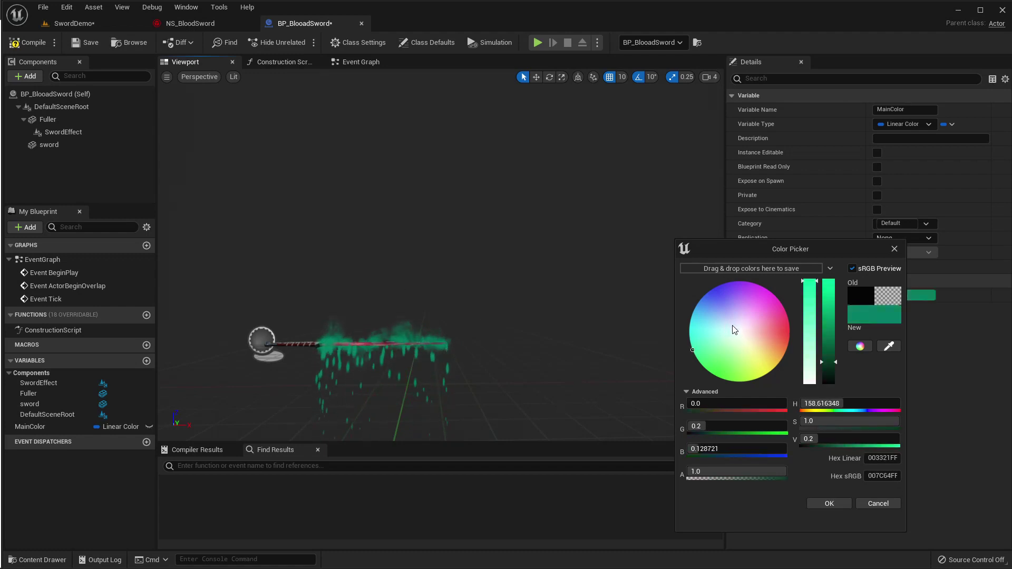
drag(734, 326, 706, 396)
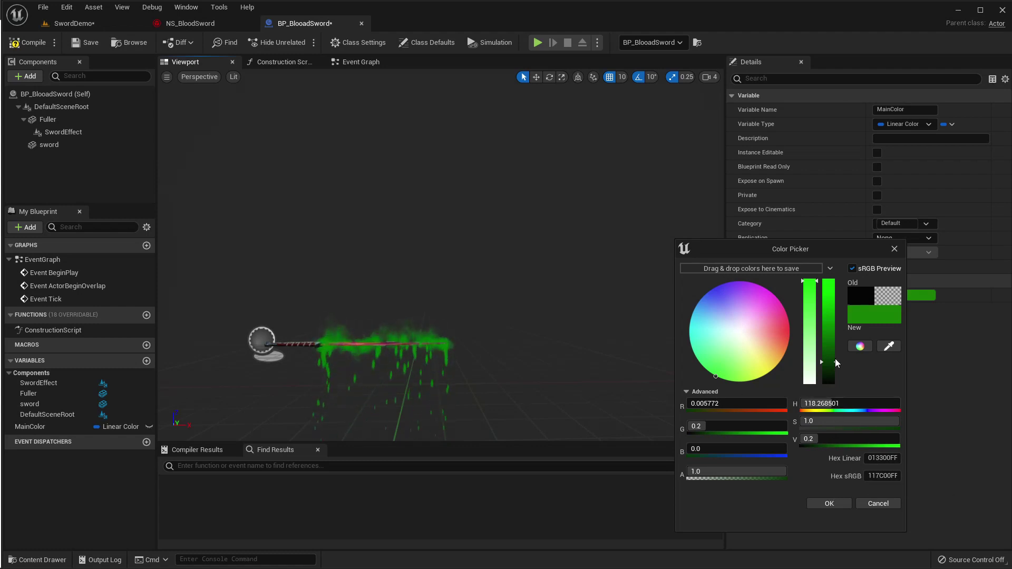
drag(837, 362, 833, 368)
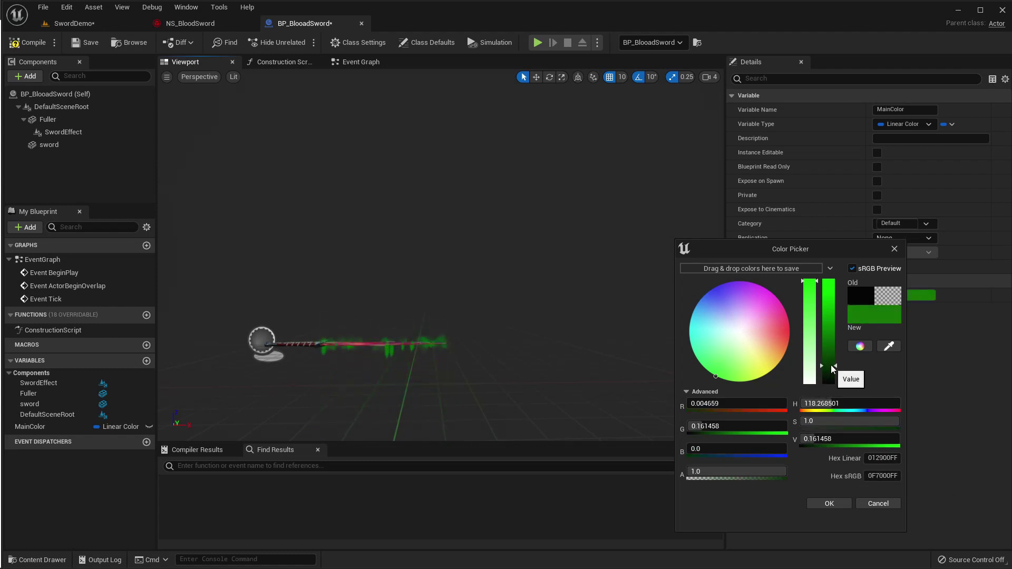
click(829, 504)
Inspect the sword's effect colour up close in the SwordDemo level, then compare it with the NS_BloodSword preview
click(74, 24)
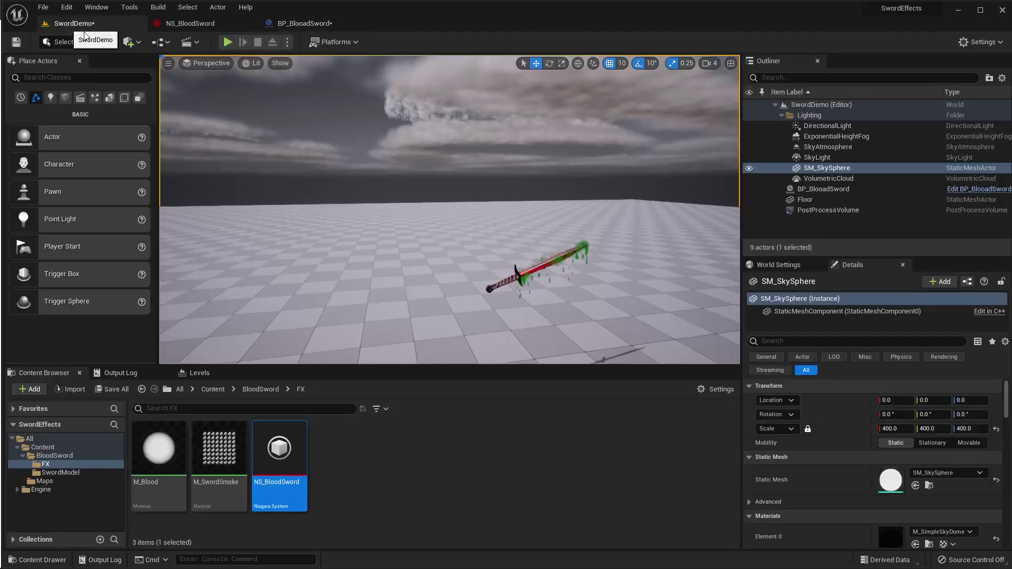
right_drag(369, 158, 440, 205)
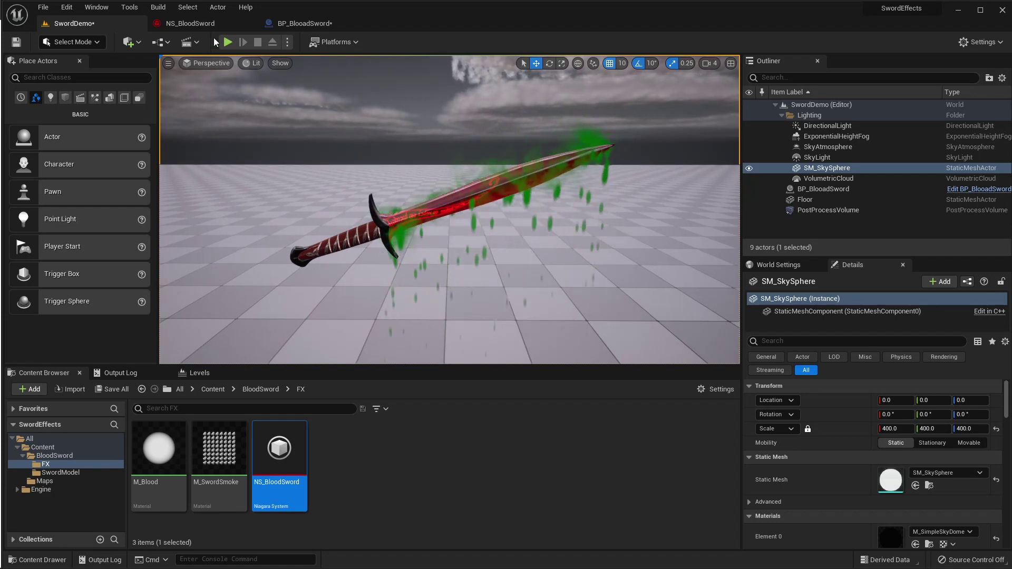
click(197, 22)
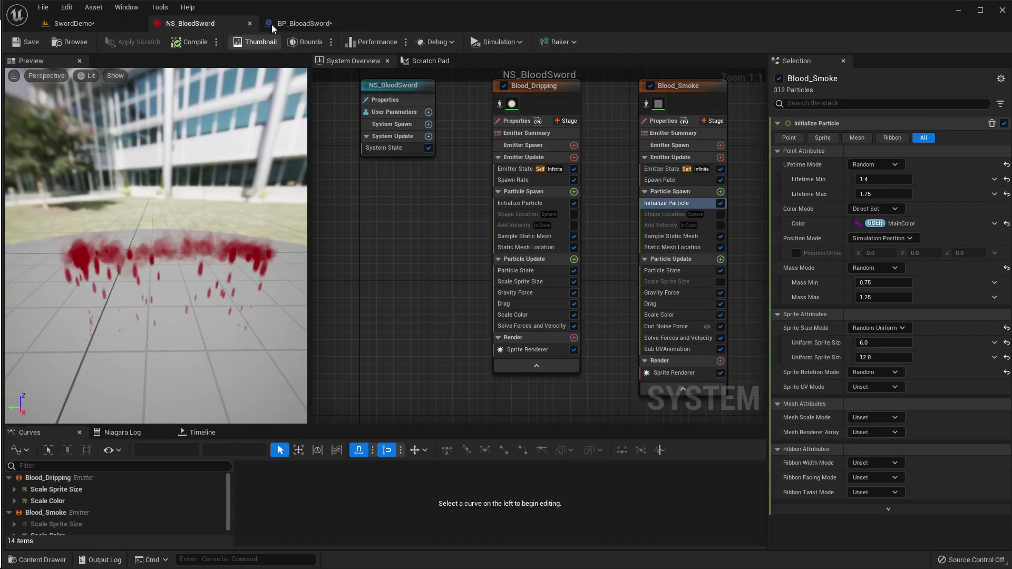
click(286, 22)
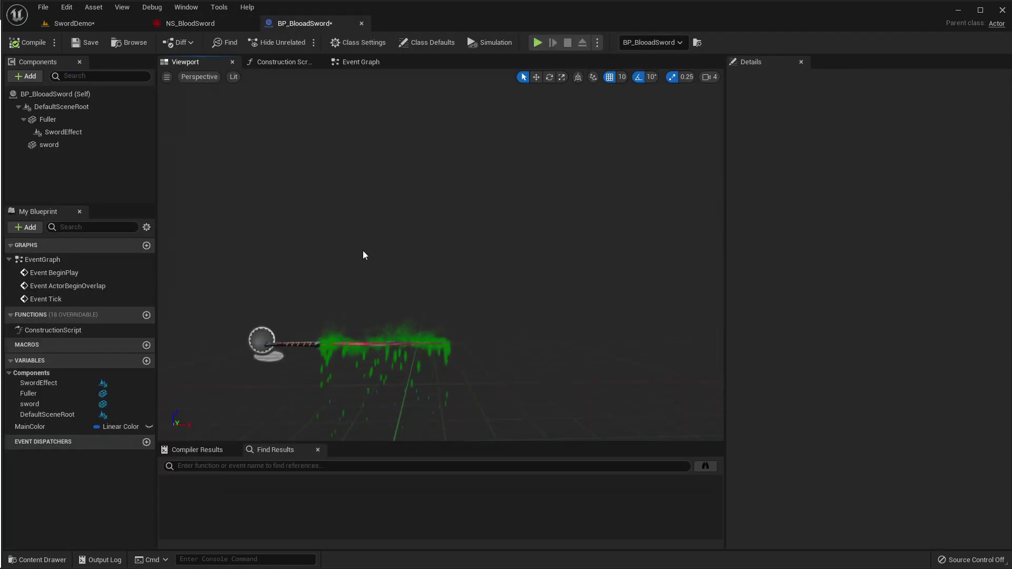
Open the Sting material of the Fuller component and examine how its Emissive Color parameter feeds the Multiply node
click(347, 344)
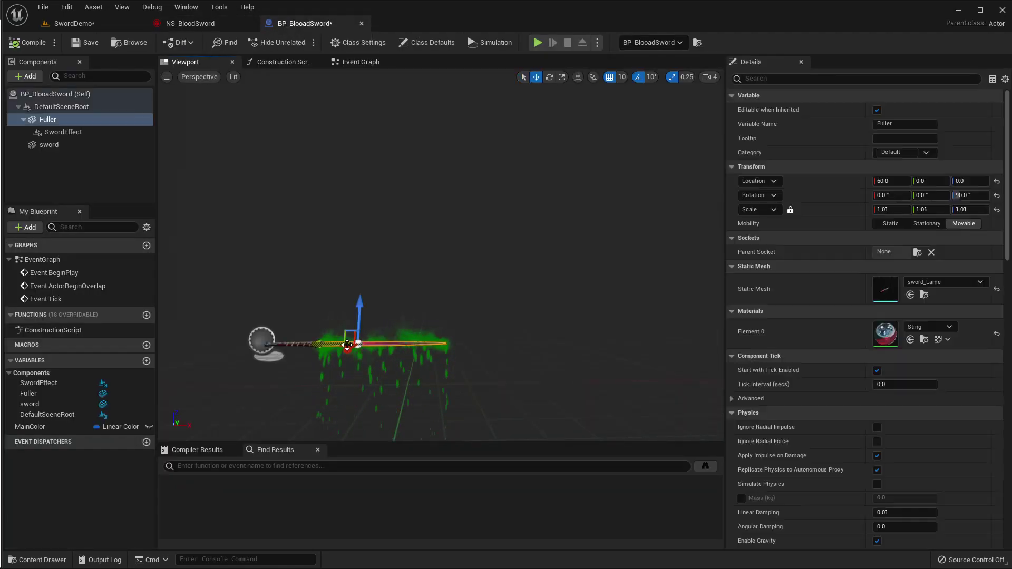
double_click(886, 333)
scroll(590, 161, down, 2)
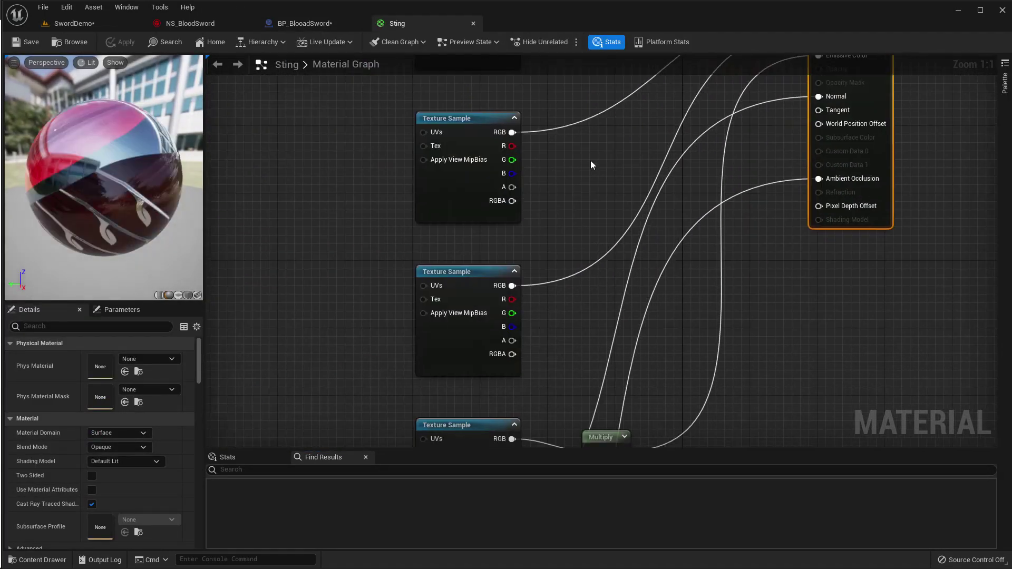
right_drag(599, 315, 567, 126)
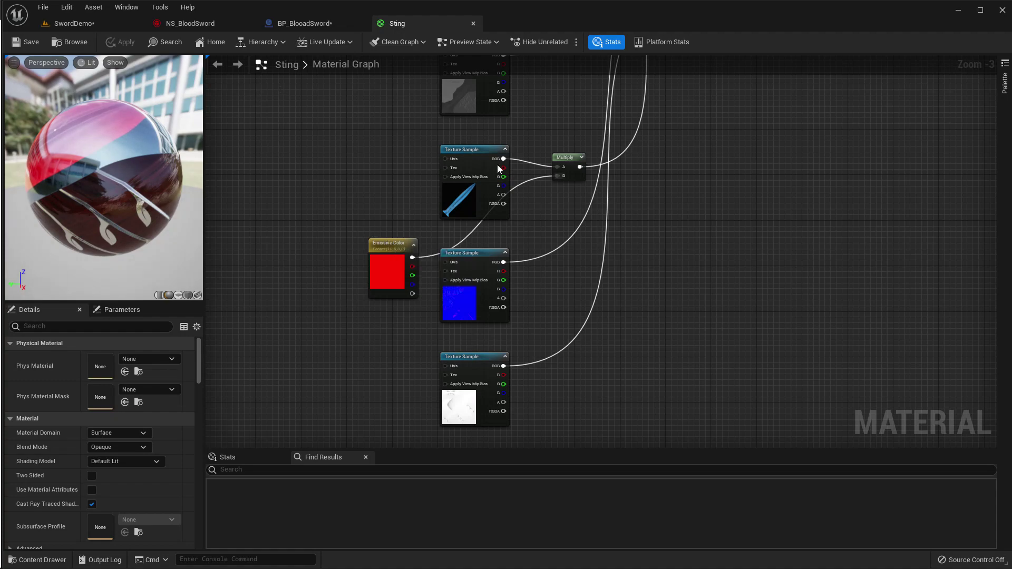
right_drag(424, 147, 309, 228)
Return to the Construction Script of BP_BlooadSword with free space around the Set Niagara Variable node
click(296, 23)
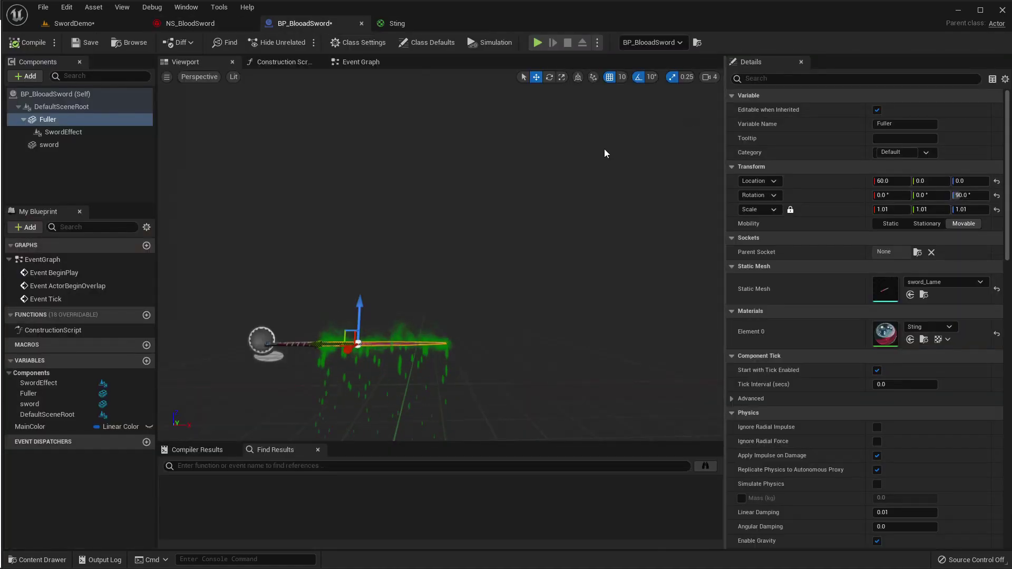
scroll(773, 280, down, 3)
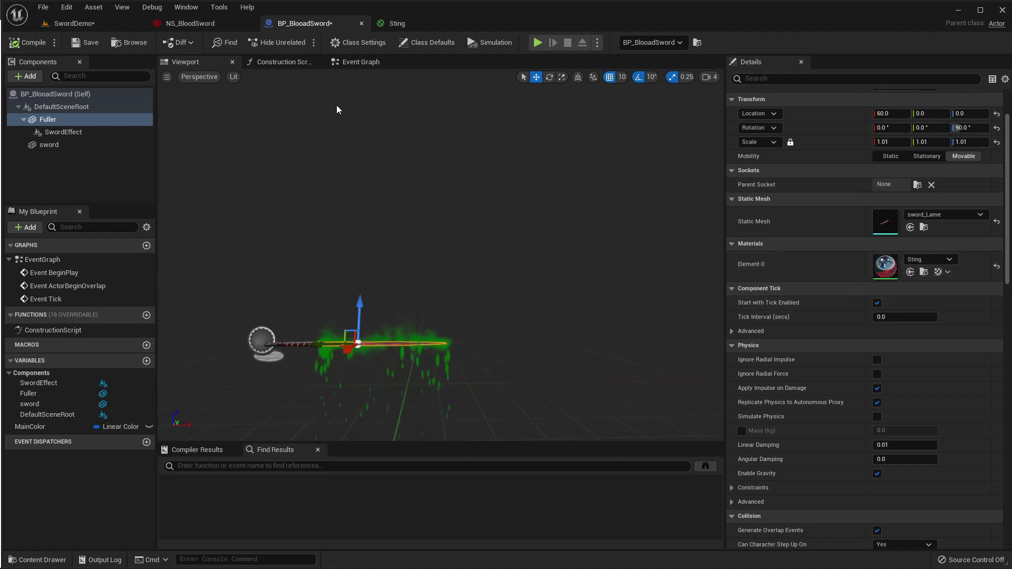
click(284, 62)
right_drag(540, 314, 460, 280)
scroll(460, 279, down, 2)
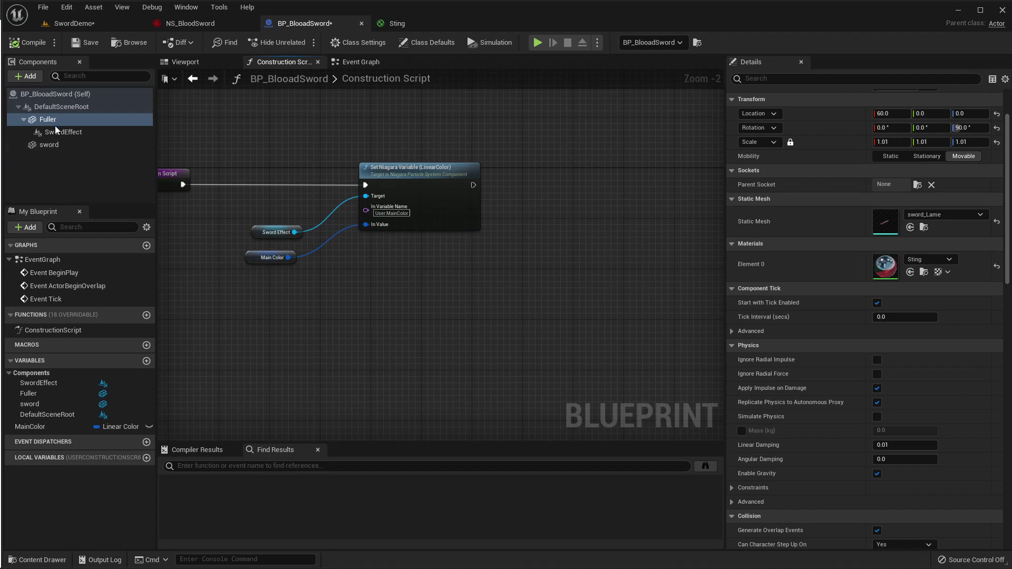
drag(49, 144, 571, 244)
drag(424, 249, 520, 302)
key(Delete)
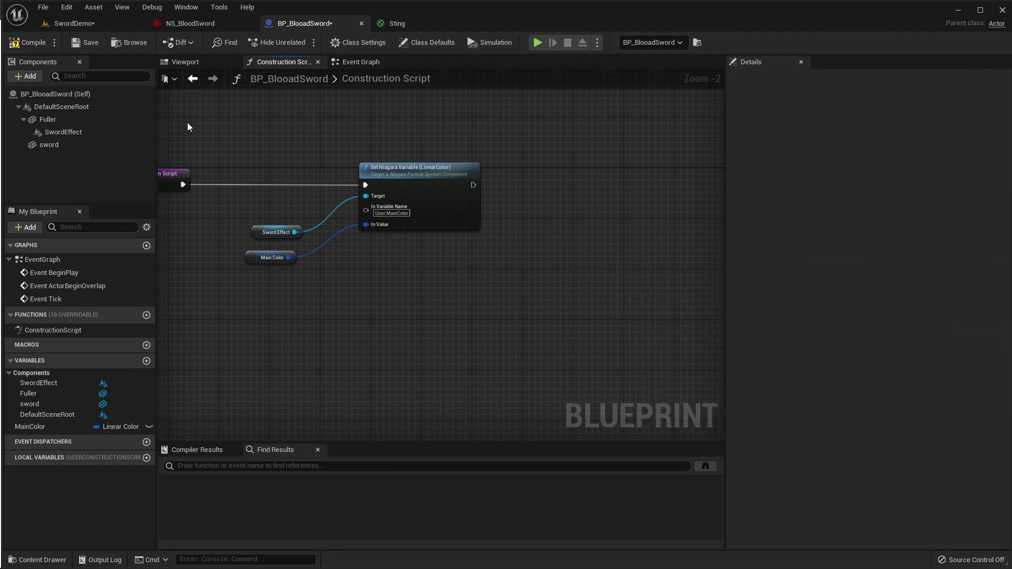
Add a Set Vector Parameter Value on Materials node targeting Fuller, and chain it in line after the Set Niagara Variable node
drag(48, 121, 585, 224)
text(set vec)
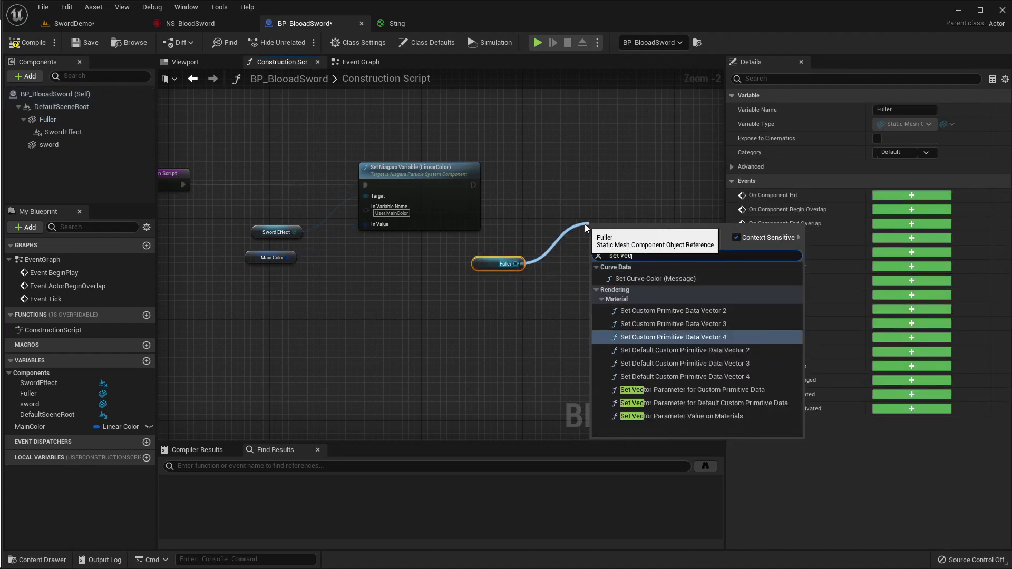
text(tor la)
key(BackSpace)
key(BackSpace)
key(BackSpace)
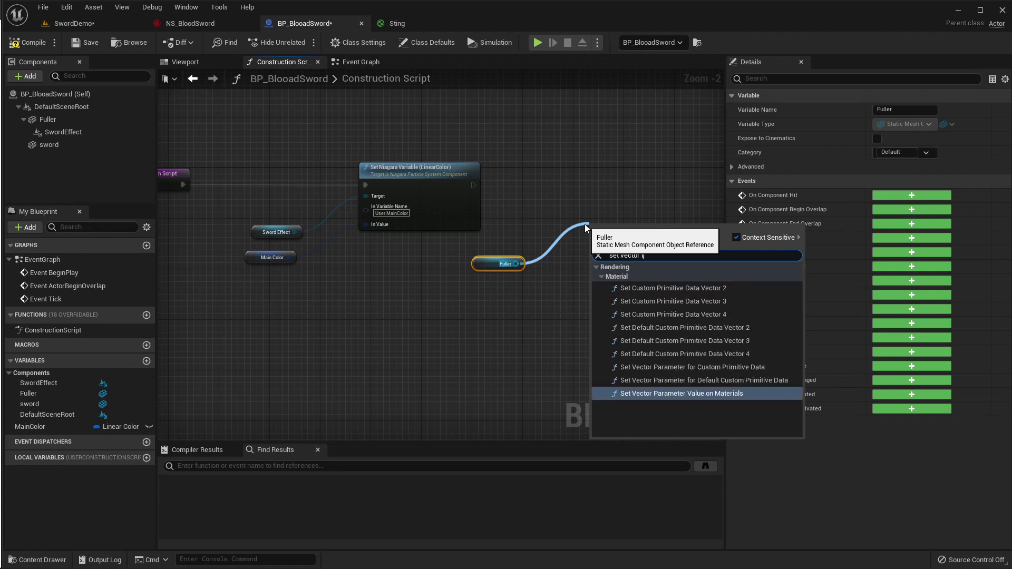
key(BackSpace)
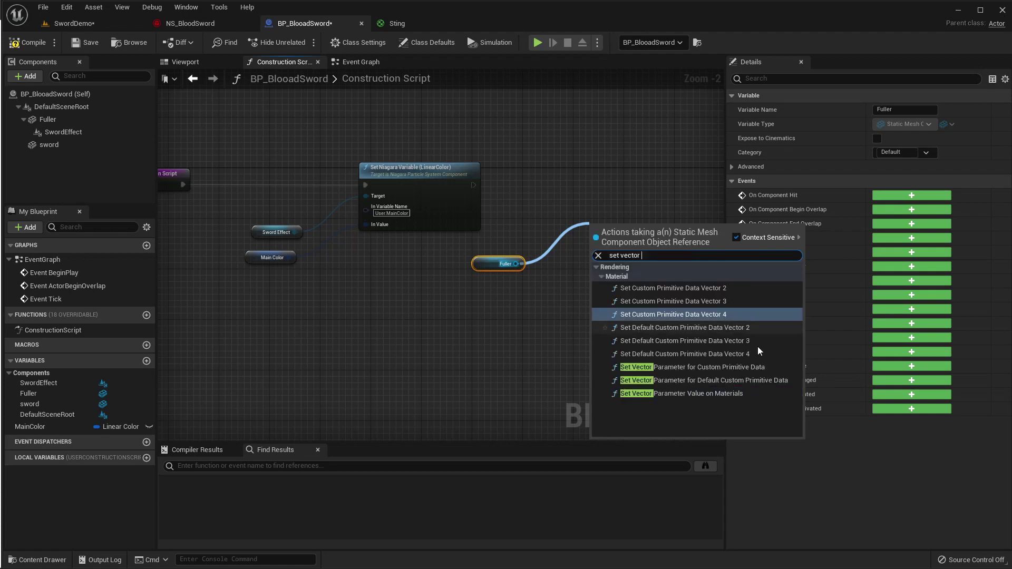
click(714, 393)
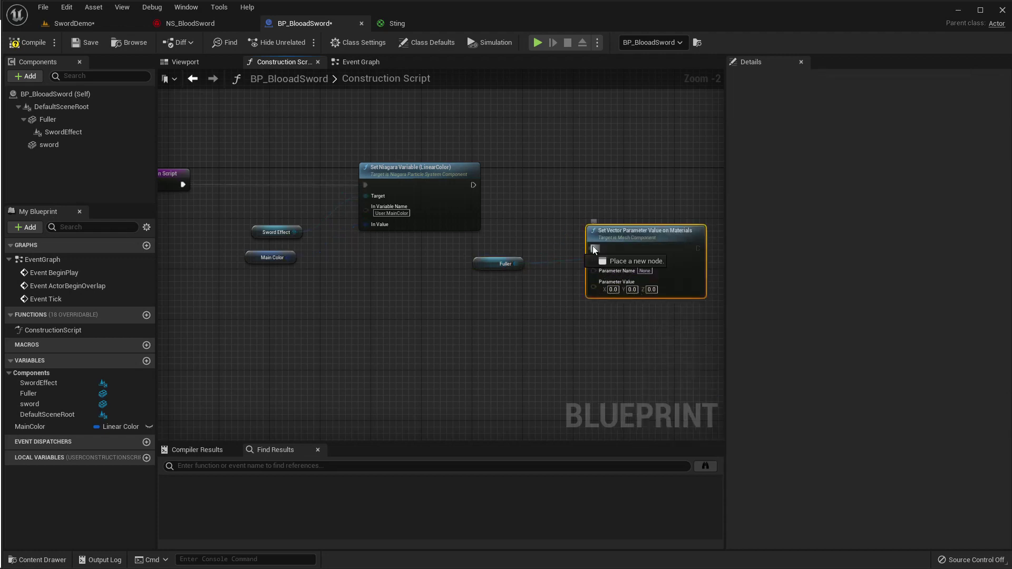
drag(470, 184, 472, 186)
drag(652, 247, 652, 184)
Feed the MainColor variable into the material node's Parameter Value through a conversion node placed beside the variable
drag(32, 426, 549, 340)
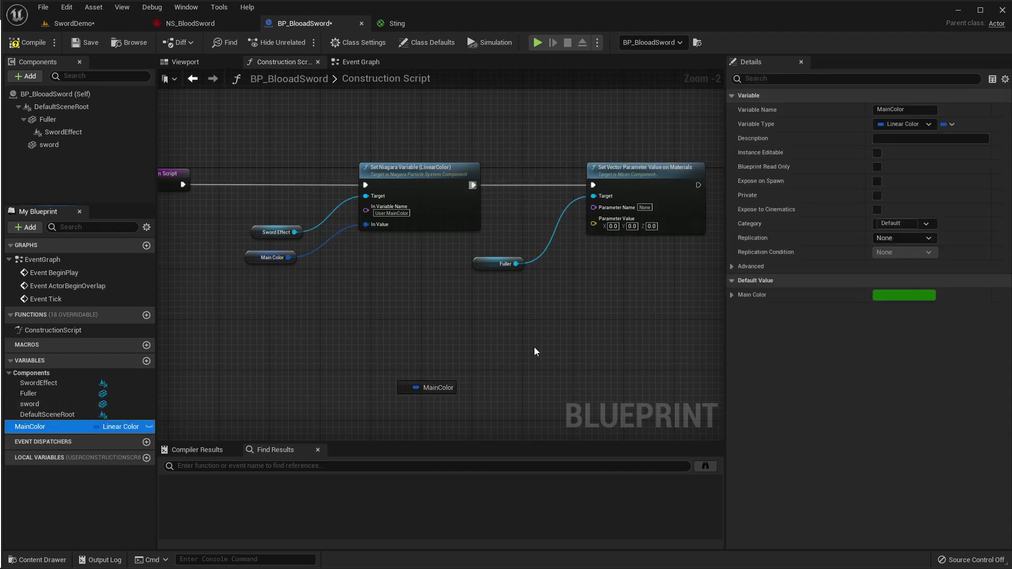
drag(507, 294, 573, 303)
click(530, 304)
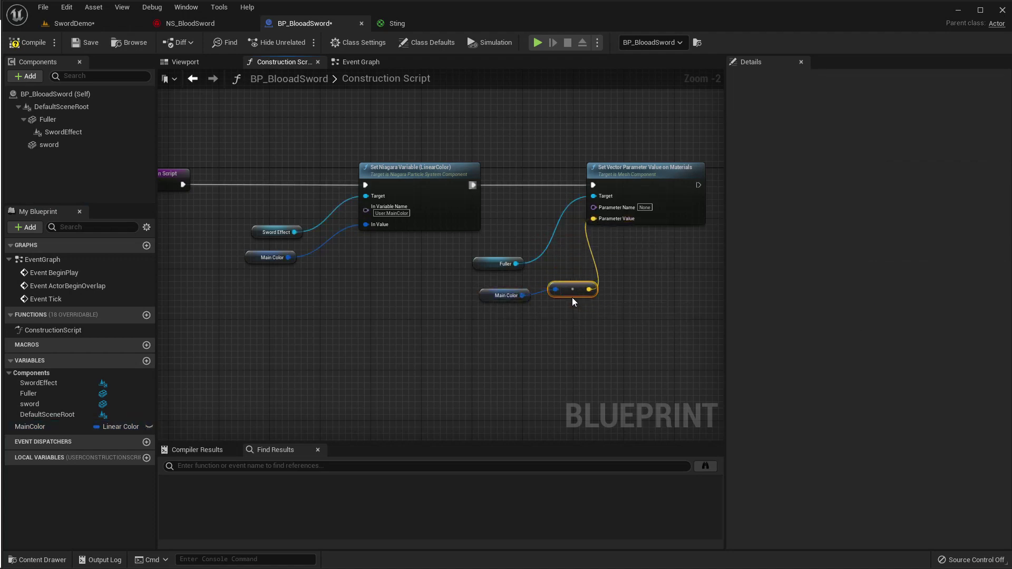
Set the material node's Parameter Name to EmissiveColor and check the sword in the SwordDemo level
click(644, 207)
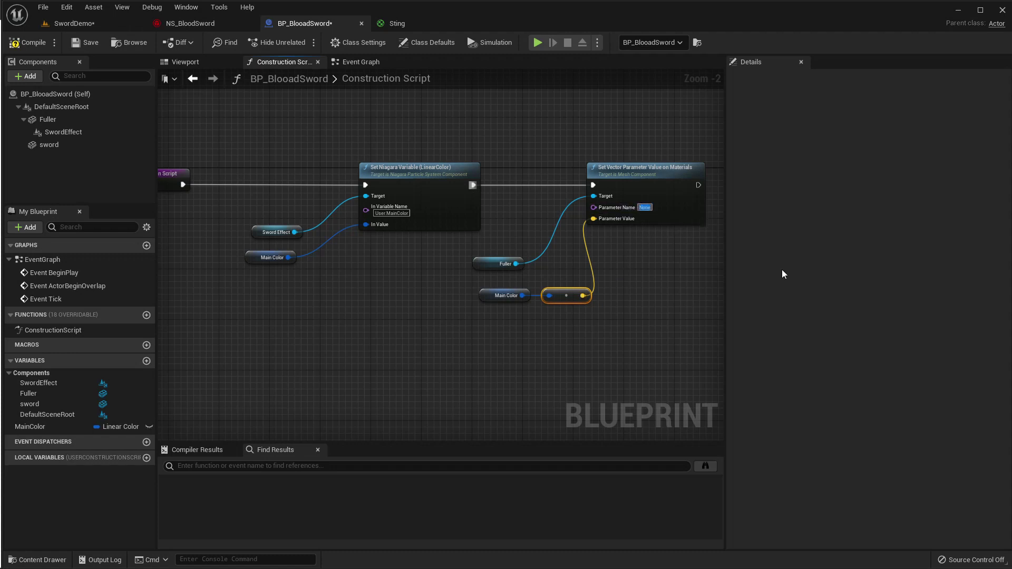
text(Emissive)
key(Return)
text(Color)
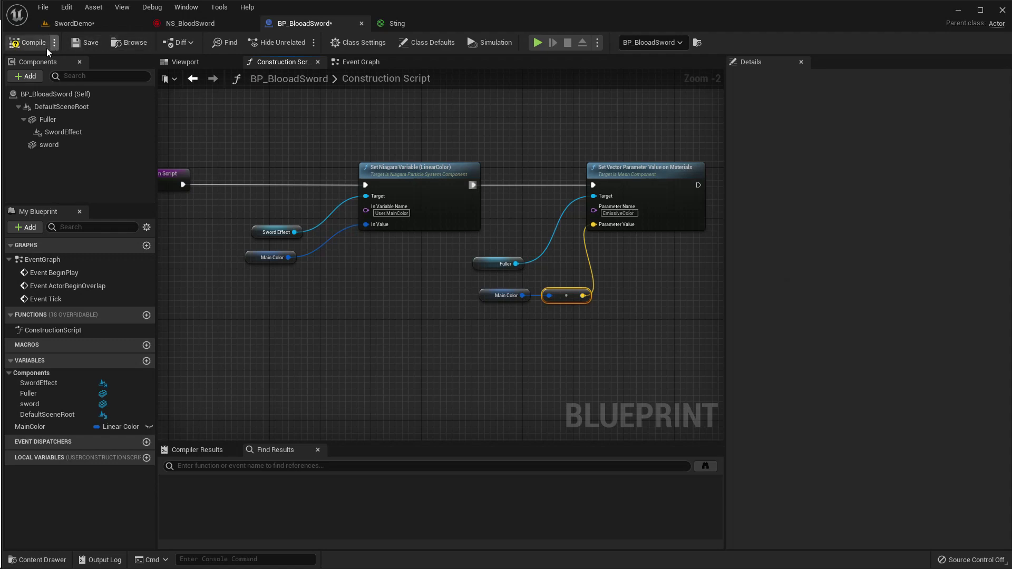
click(68, 23)
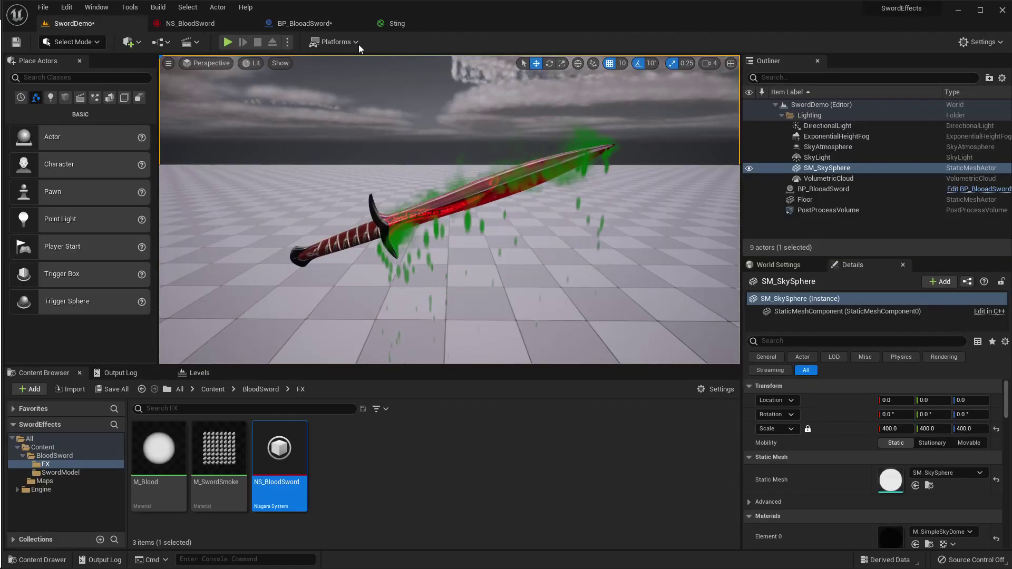
Copy the parameter name Emissive Color from the Sting material and use it as the Parameter Name of the Set Vector Parameter node
click(299, 22)
click(395, 23)
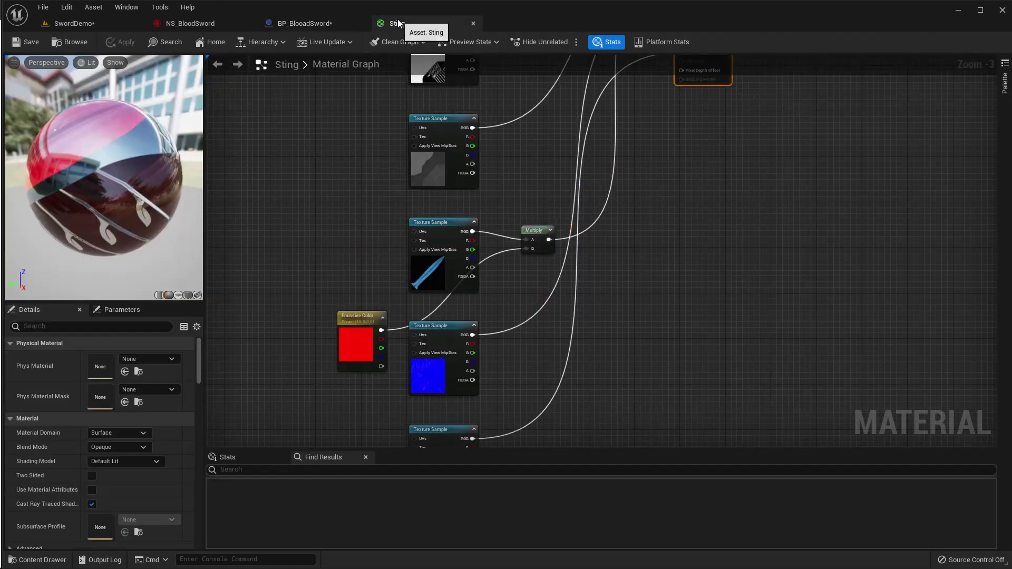
click(357, 314)
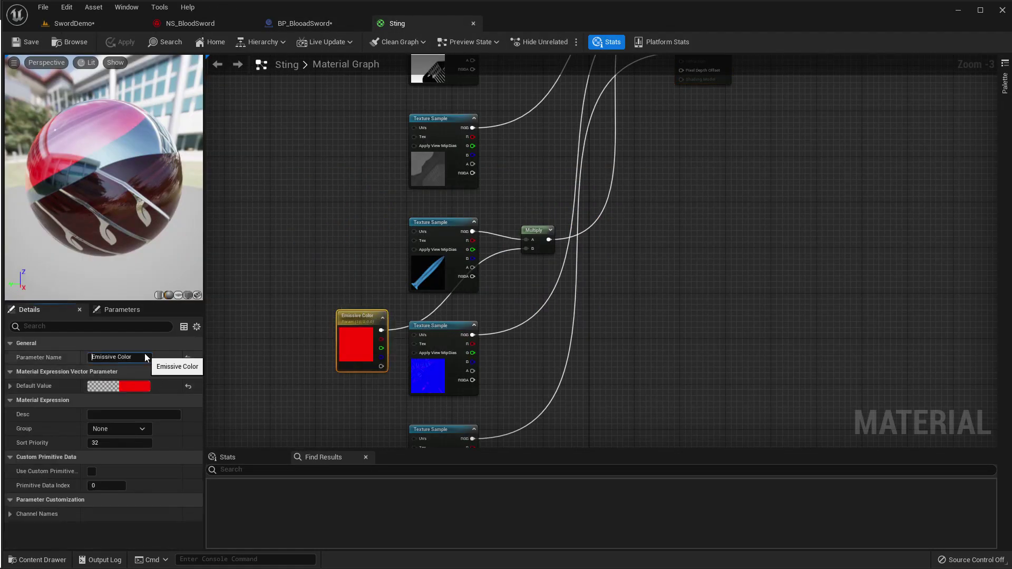
key(ctrl+a)
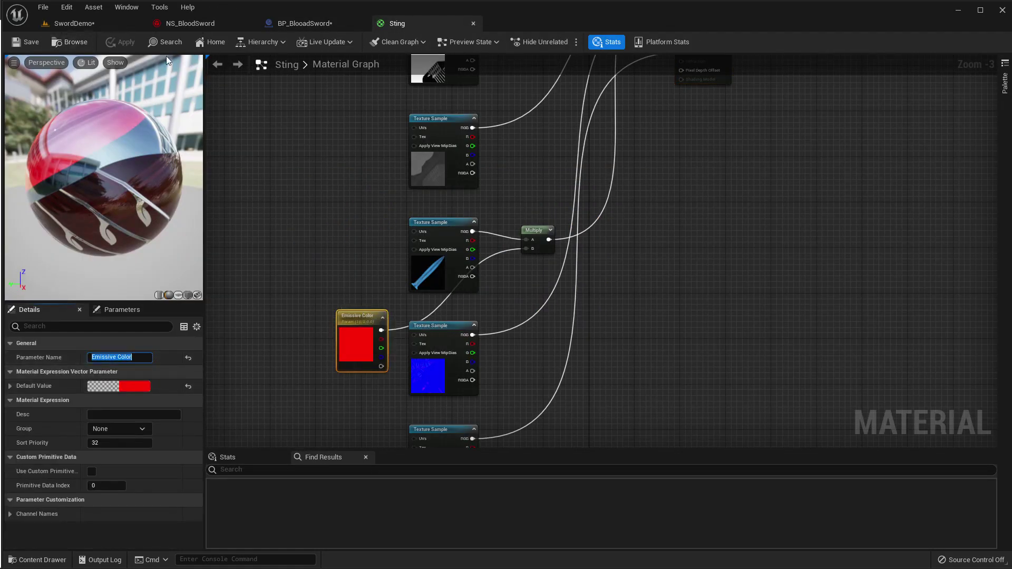
click(293, 23)
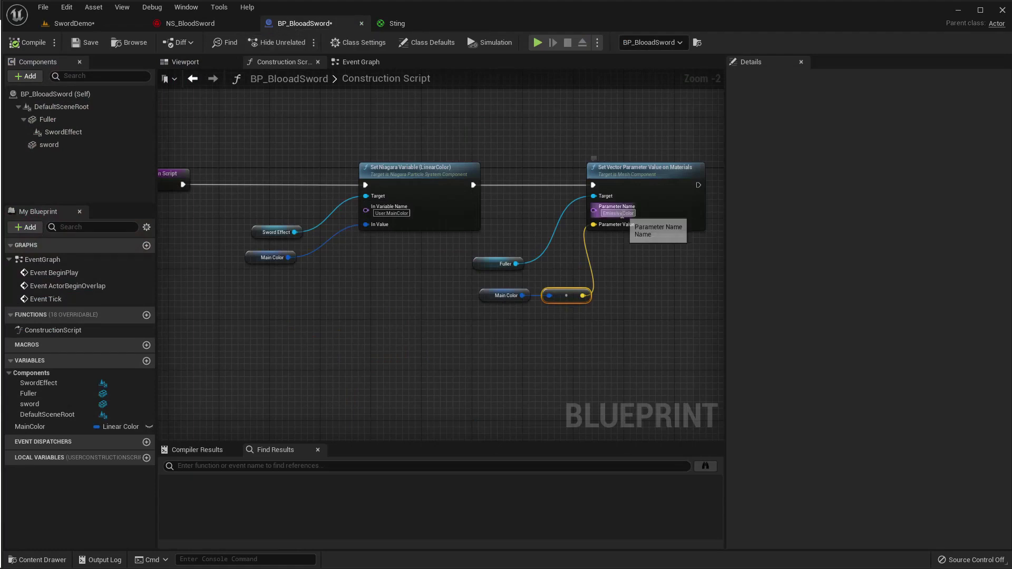
click(618, 213)
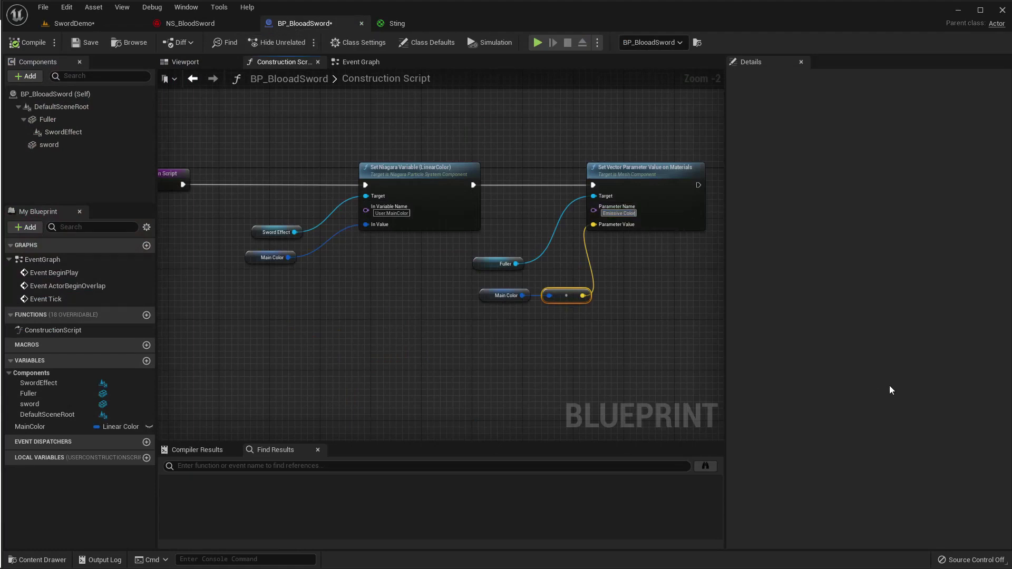
Inspect the blade and effect colour in the Blueprint preview and up close in the SwordDemo level
click(187, 62)
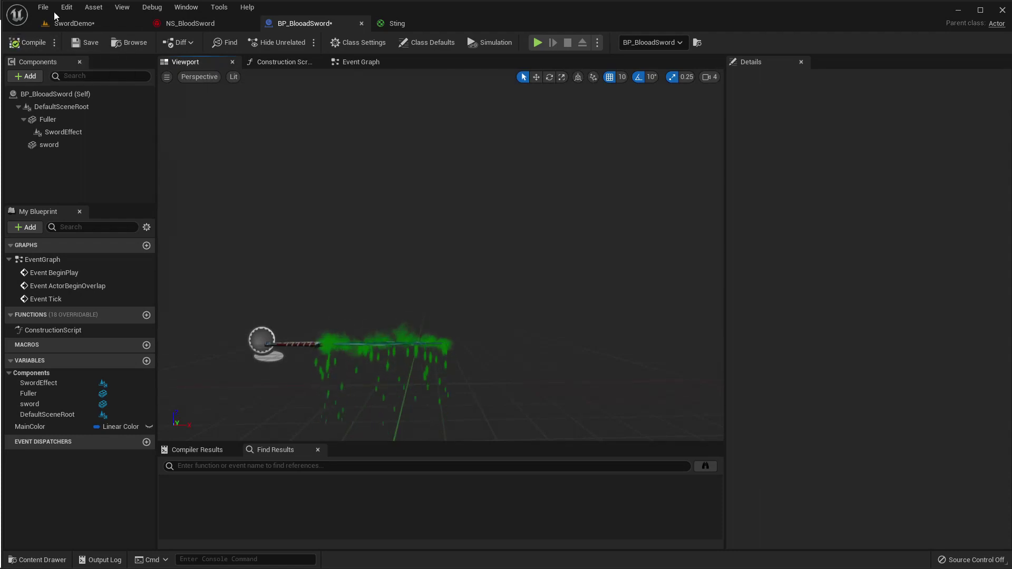
click(70, 28)
right_drag(451, 232, 463, 212)
scroll(464, 212, up, 5)
scroll(463, 212, down, 5)
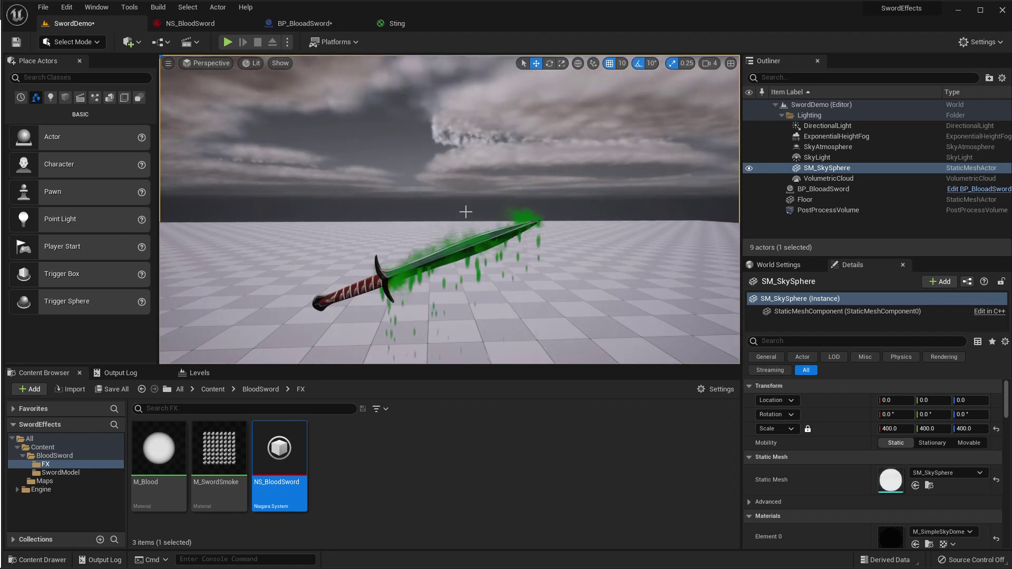
Examine the Spawn Rate values of Blood_Dripping and Blood_Smoke and the user parameters in NS_BloodSword
click(211, 24)
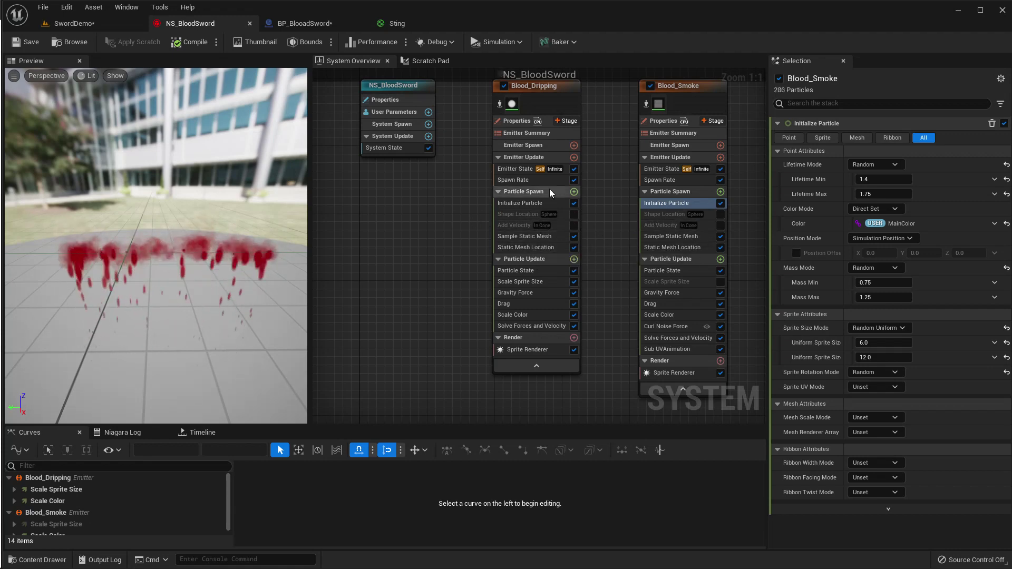
click(523, 179)
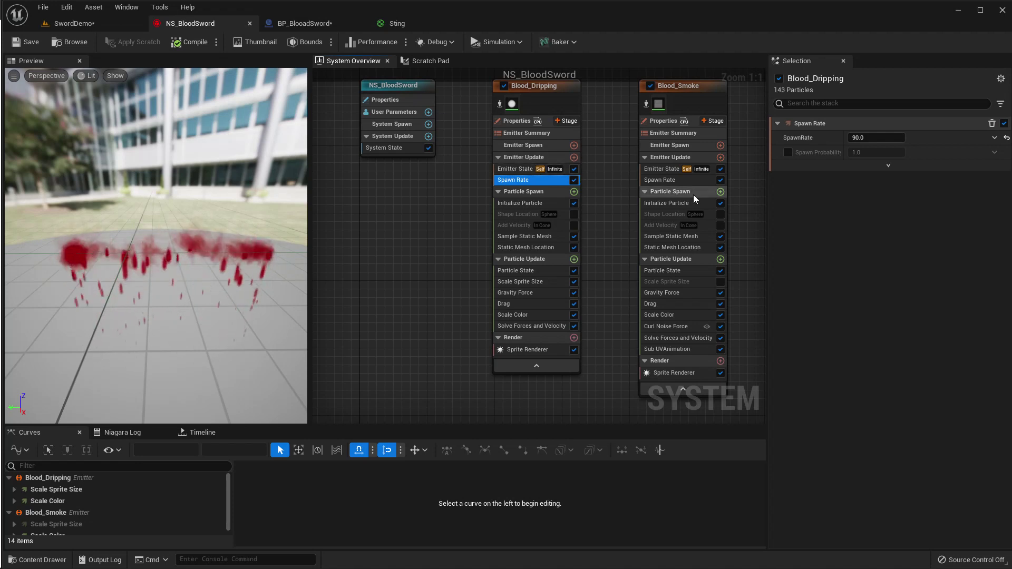
click(663, 180)
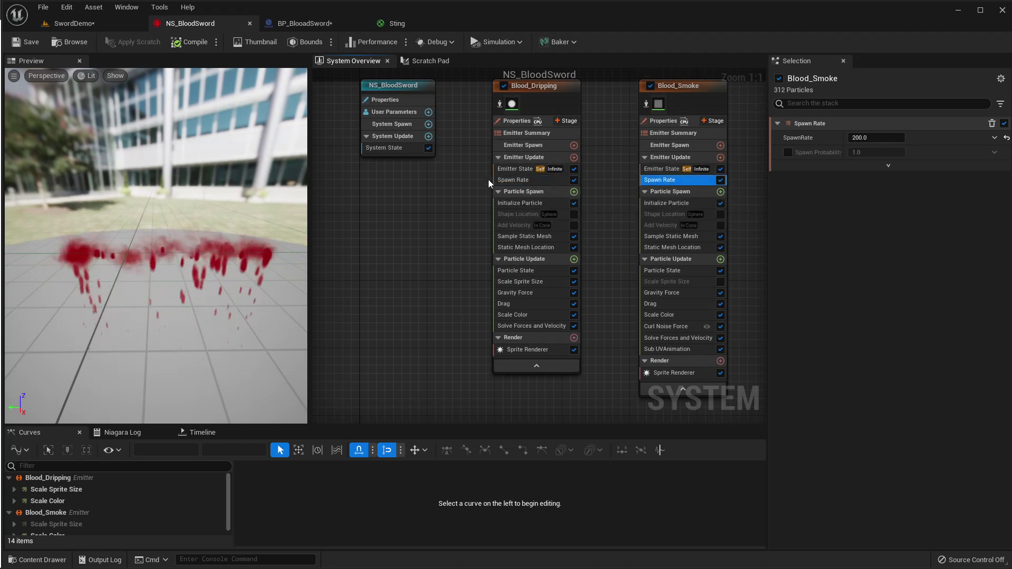
right_drag(422, 176, 415, 244)
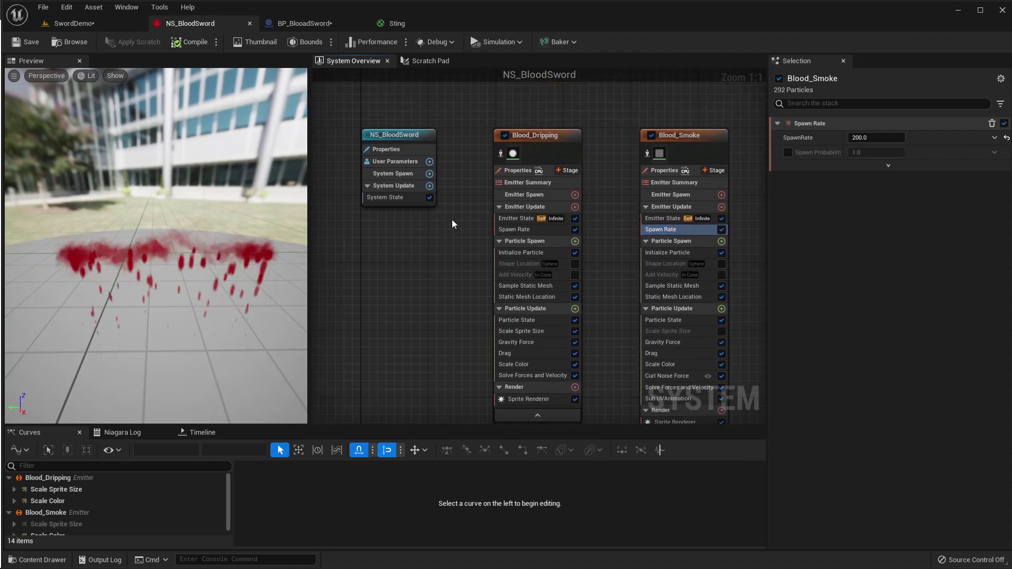
click(392, 162)
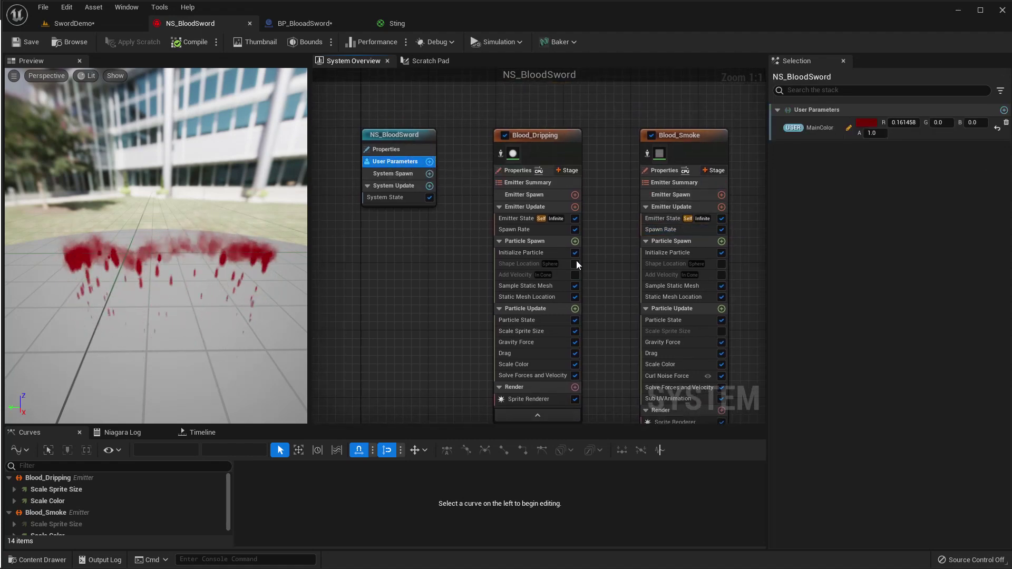
click(515, 230)
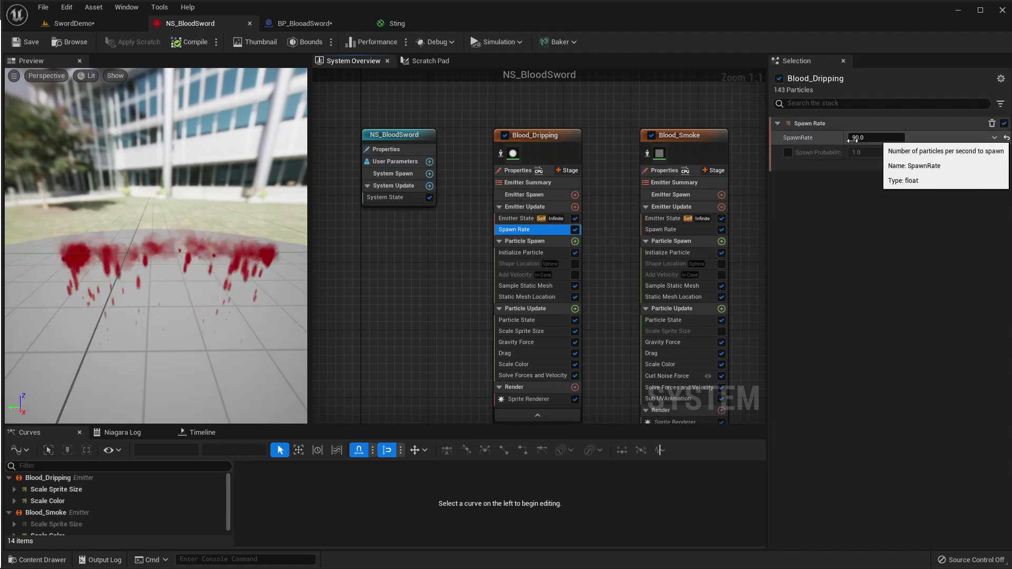
right_drag(407, 270, 372, 262)
Add two float user parameters to the NS_BloodSword system
click(364, 154)
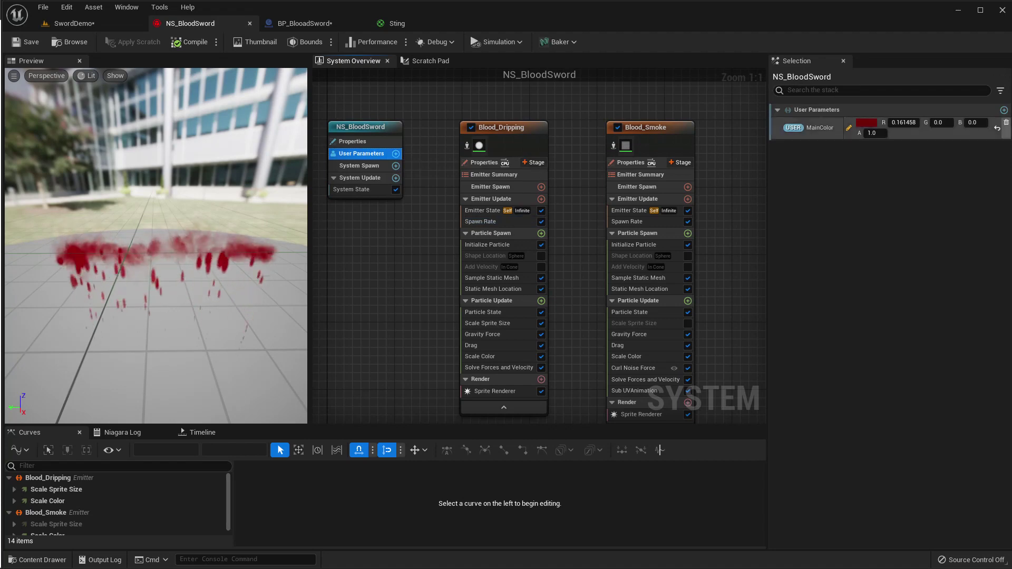
click(1004, 110)
click(812, 161)
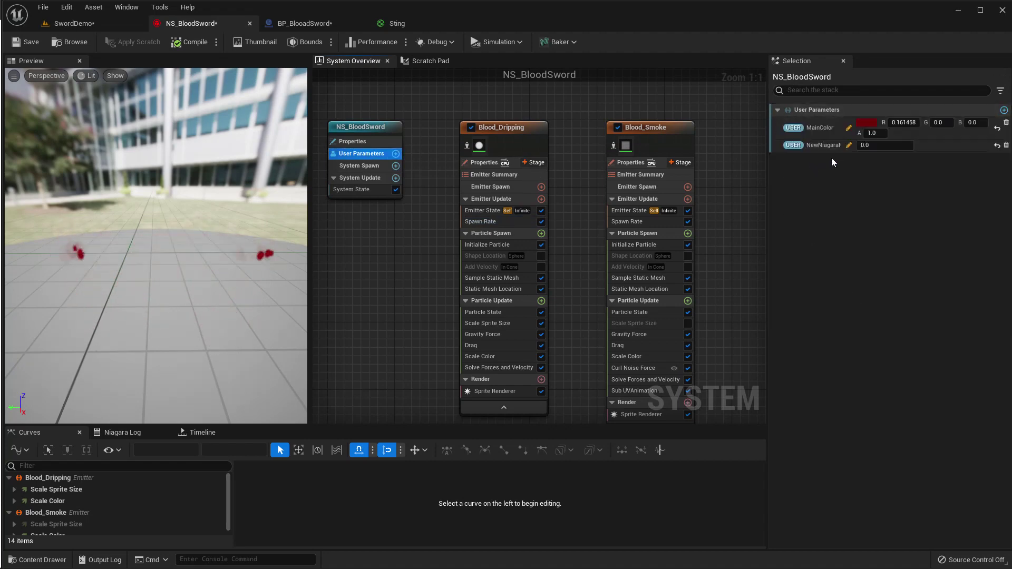
click(1003, 110)
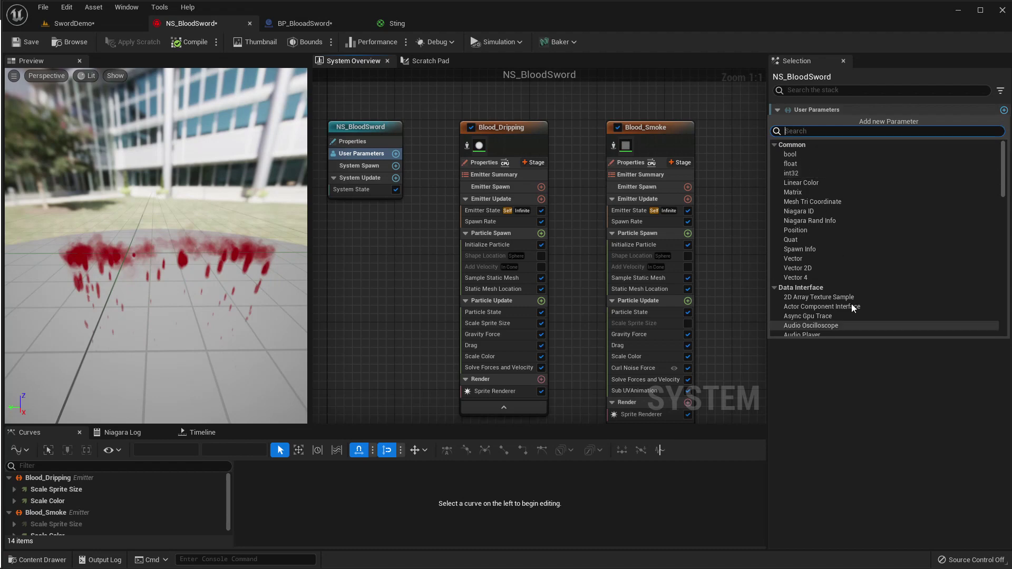
click(804, 165)
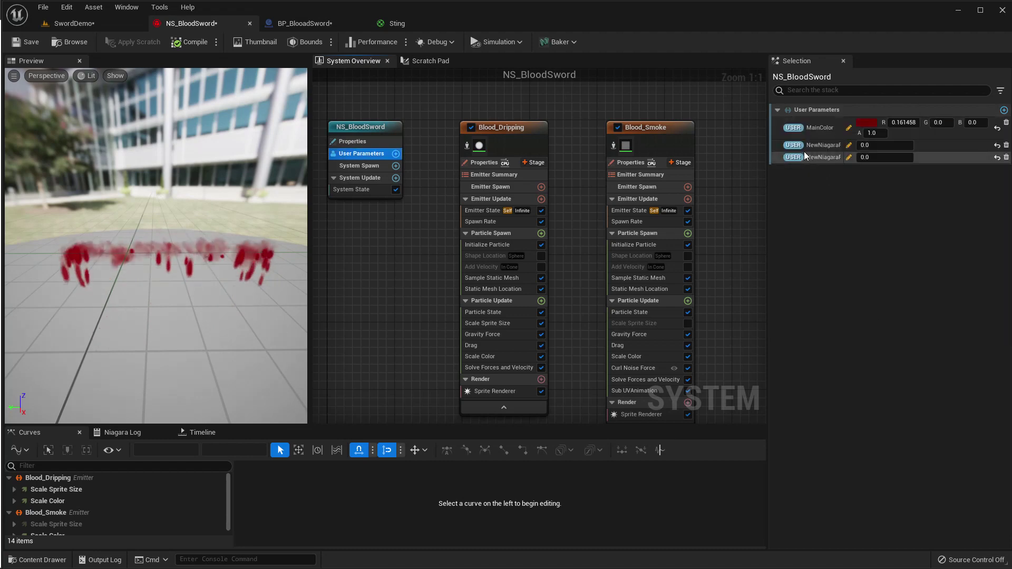
Name the two new float user parameters Rate Blood and RateSmoke
double_click(833, 144)
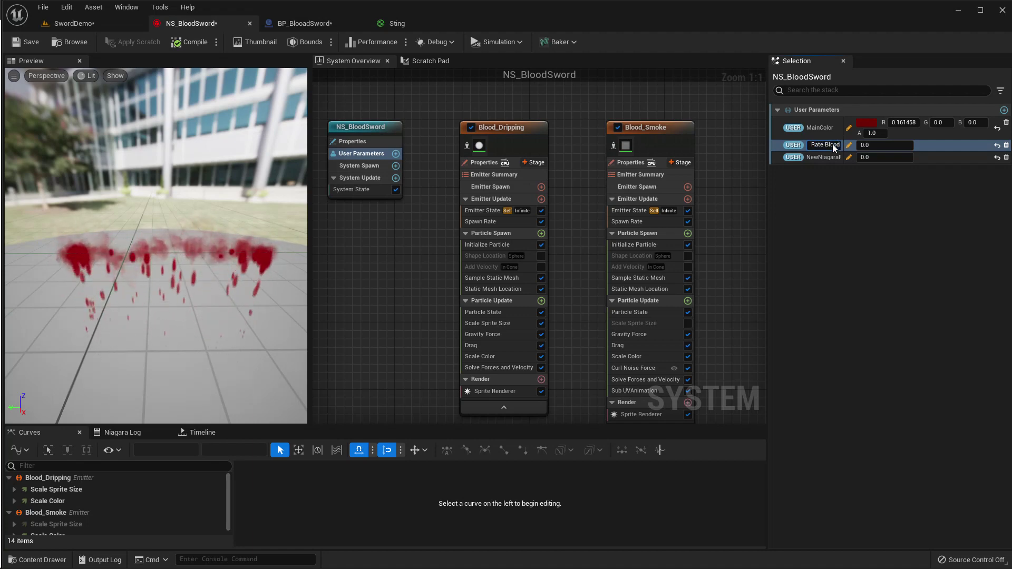
key(Return)
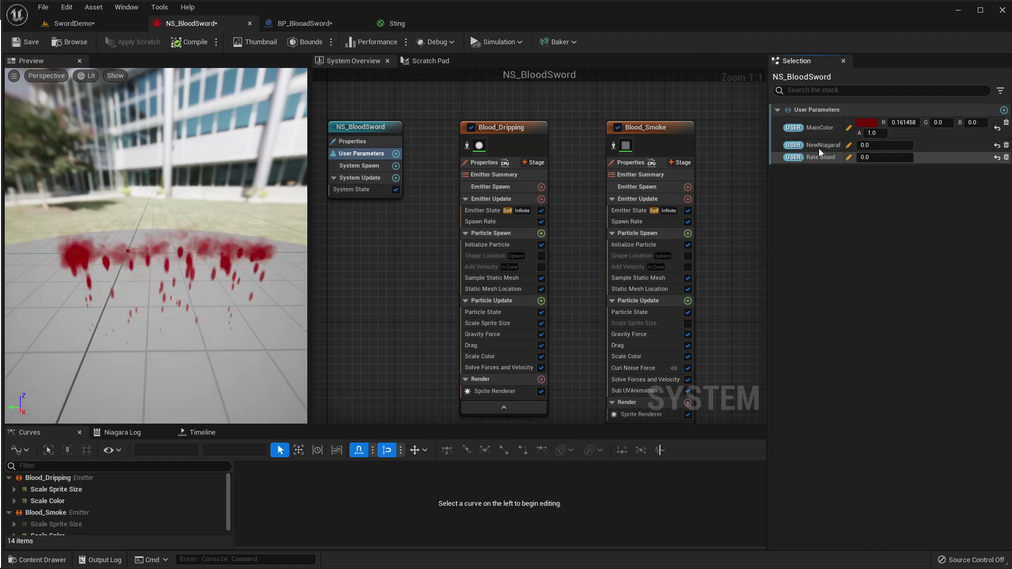
double_click(818, 145)
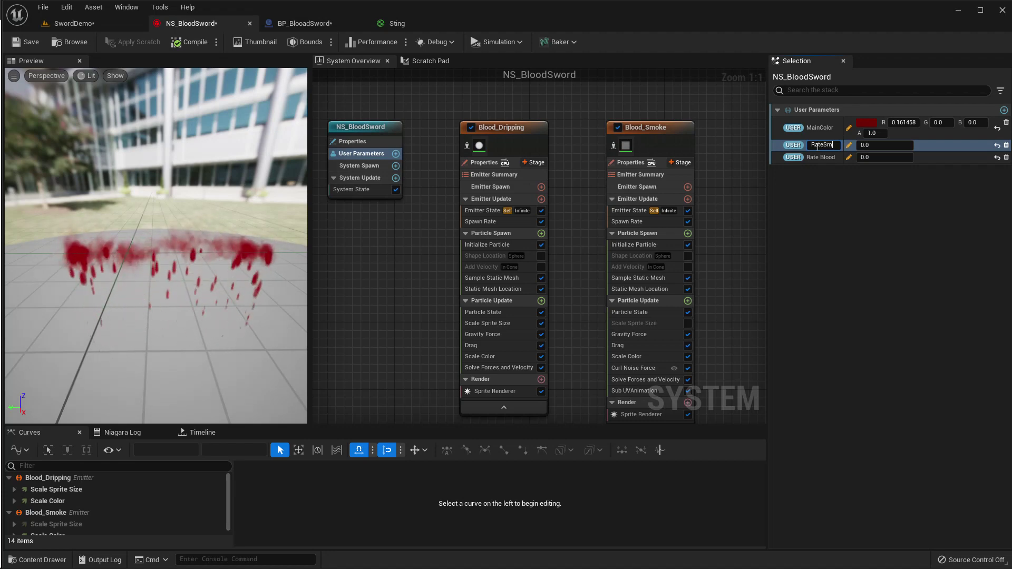
key(Return)
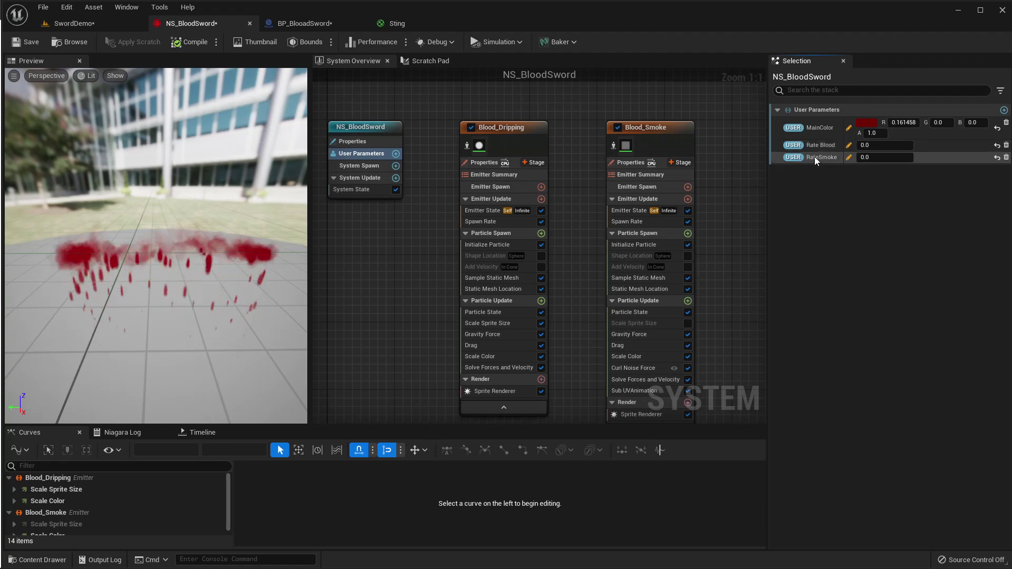
Rename Rate Blood to RateBlood without a space, and set the defaults to 200 for RateBlood and 90 for RateSmoke
click(814, 156)
click(820, 146)
click(820, 146)
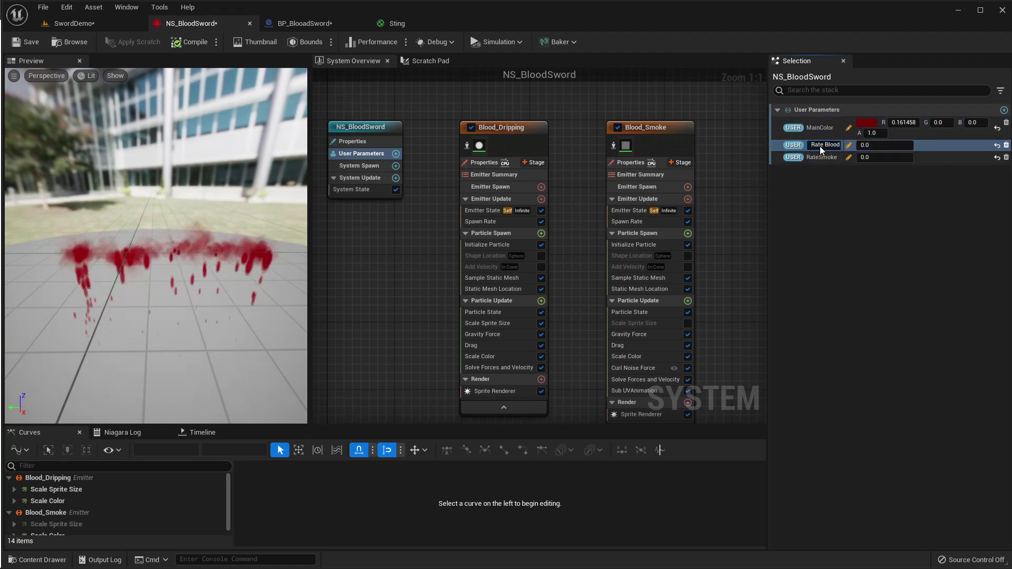
text(RateBlood)
key(Return)
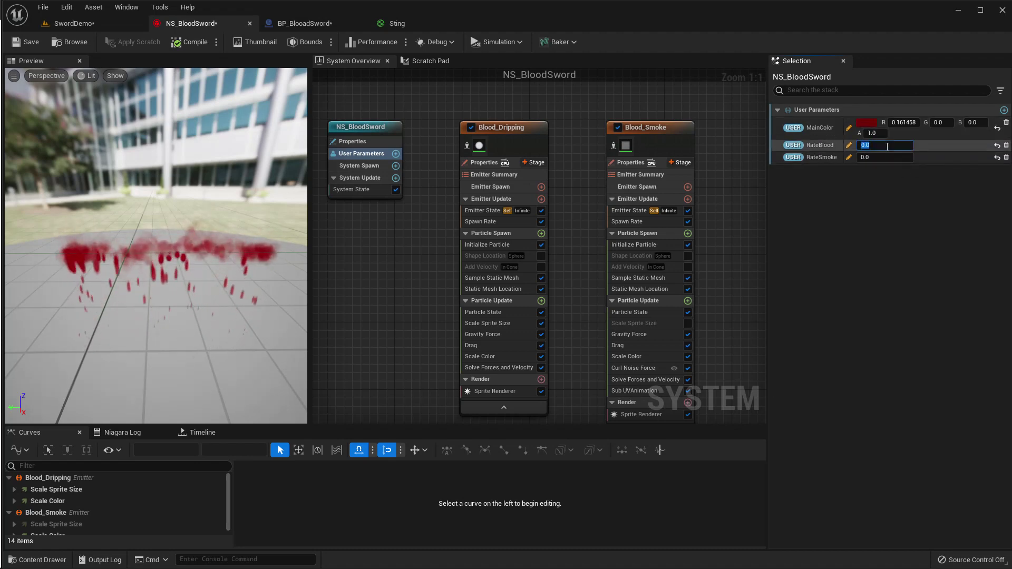
text(200)
key(Tab)
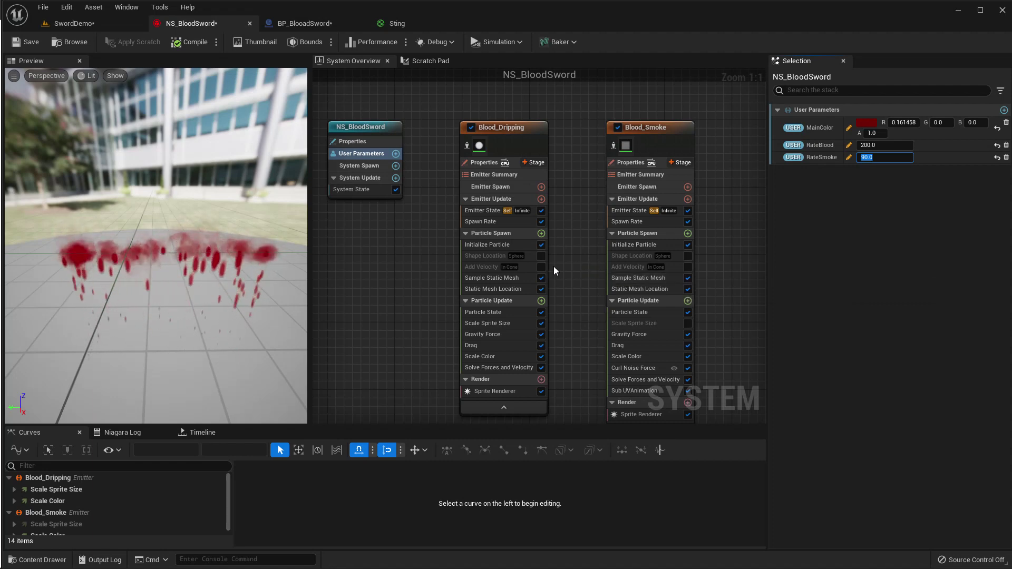
In the BP_BlooadSword Construction Script, add a Set Niagara Variable (Float) node that targets the SwordEffect component
click(293, 22)
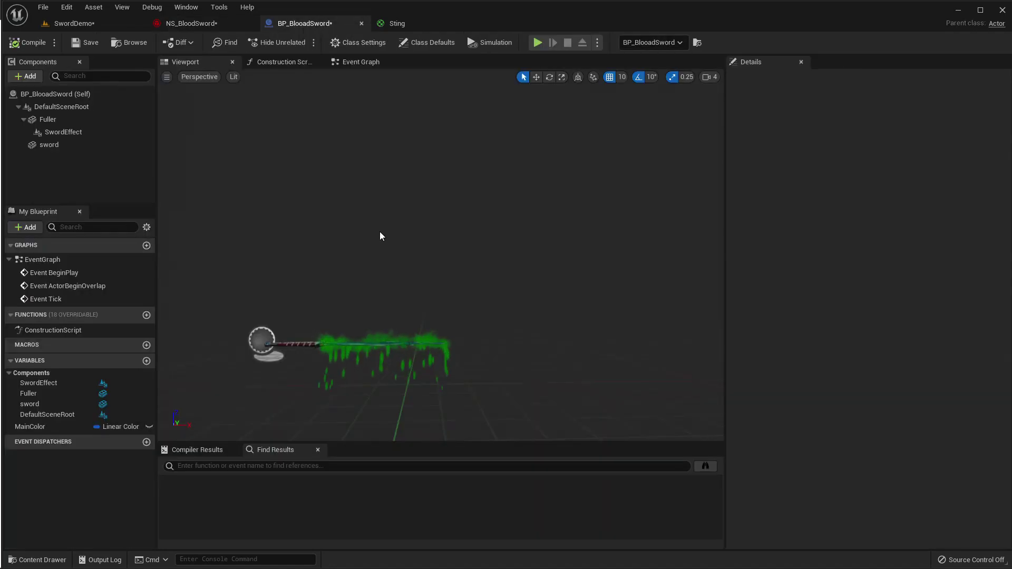
click(283, 61)
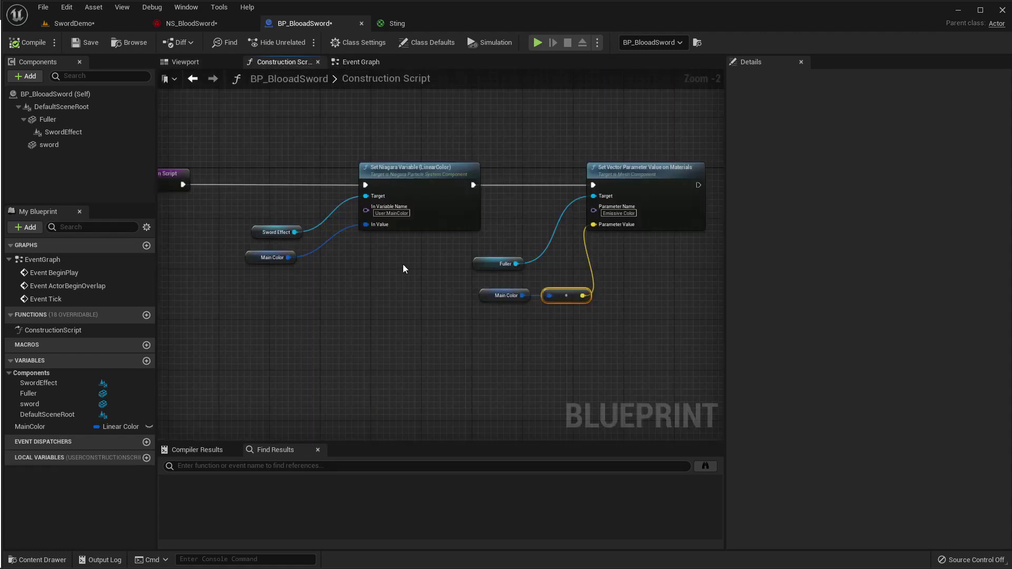
right_drag(519, 342, 444, 324)
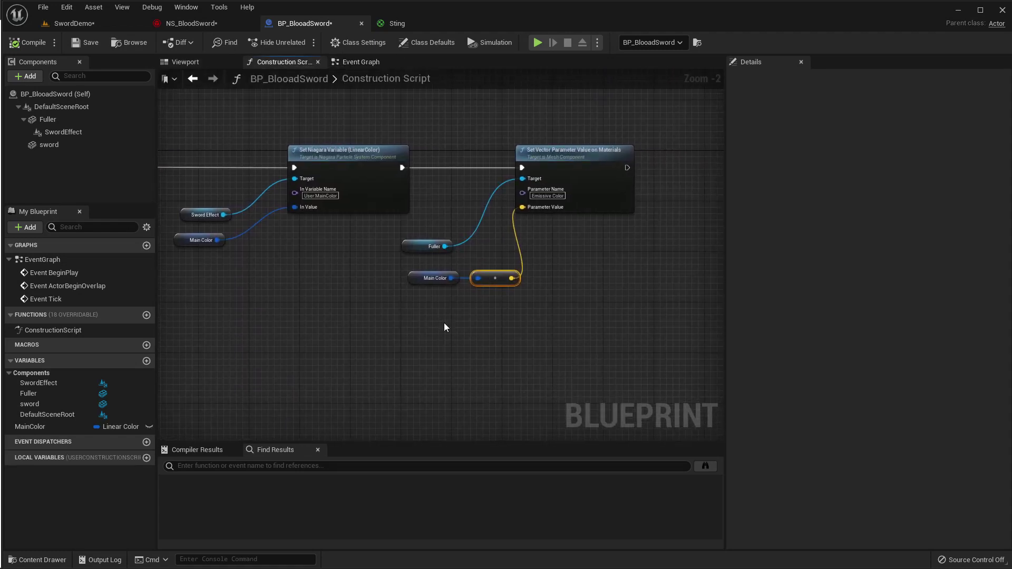
right_drag(667, 243, 445, 244)
drag(56, 135, 580, 209)
text(set)
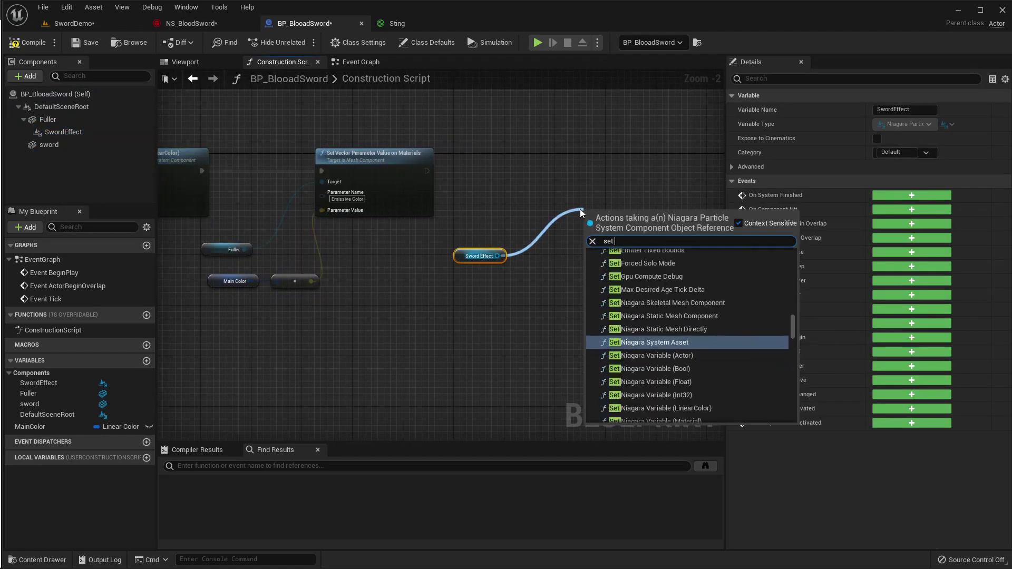
text( float)
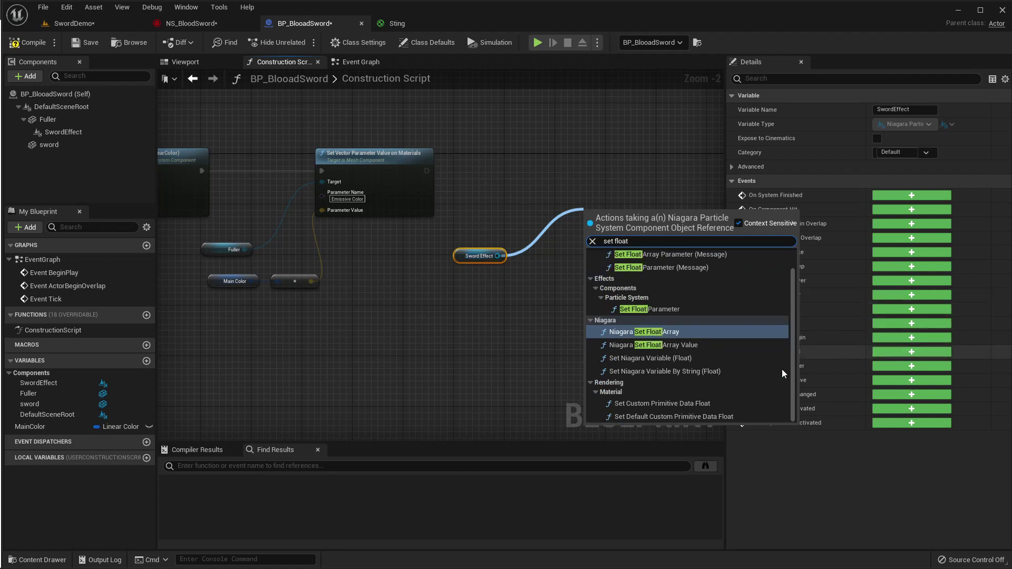
click(660, 358)
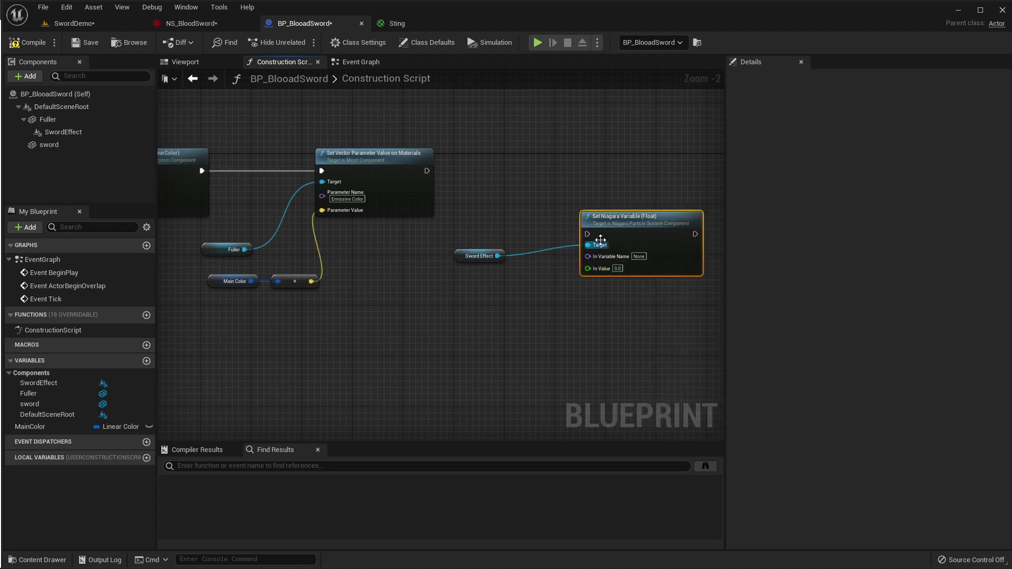
Chain the float node after Set Vector Parameter Value on Materials and set its variable name to User.SmokeRate
drag(587, 233, 424, 170)
drag(590, 219, 627, 173)
click(626, 193)
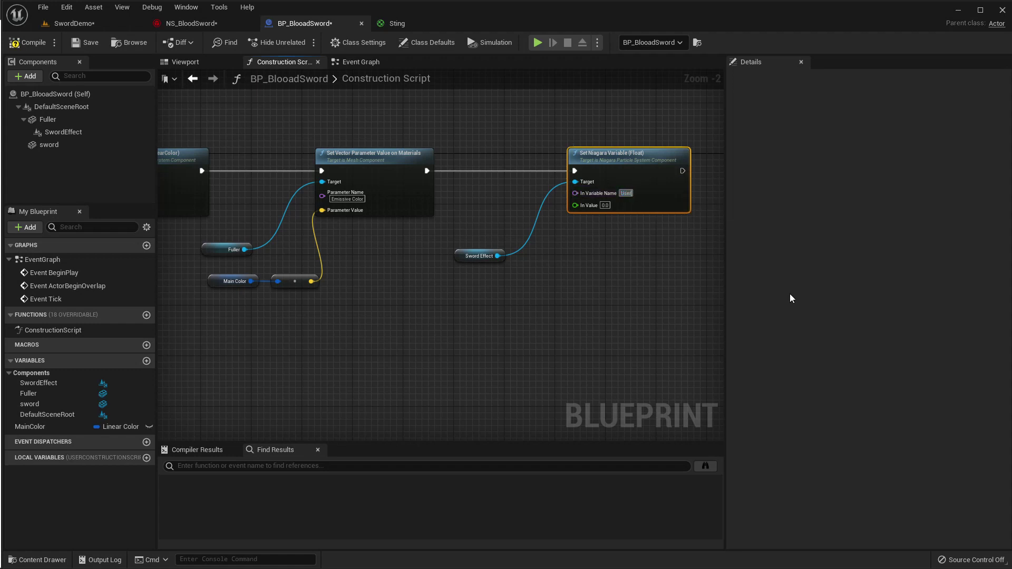
text(User.SmokeRate)
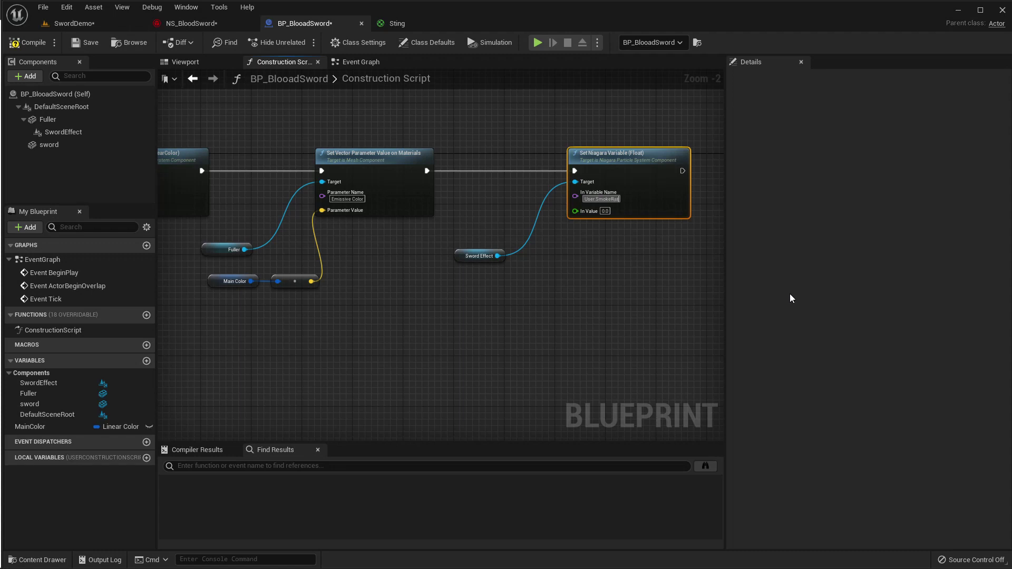
Promote the float node's In Value to a new blueprint variable named RateSmoke
right_click(574, 212)
click(598, 230)
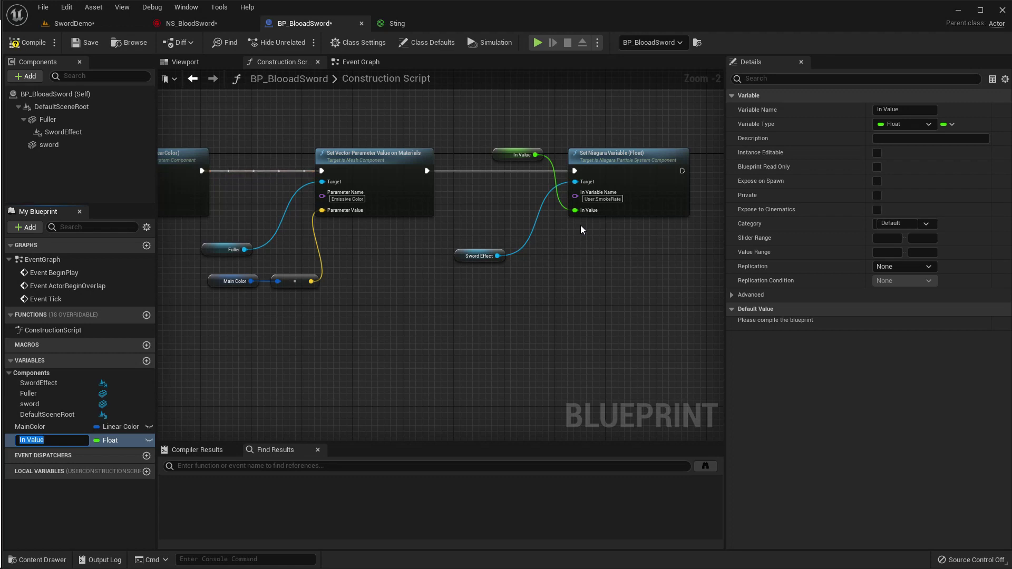
text(RateSmoke)
key(Return)
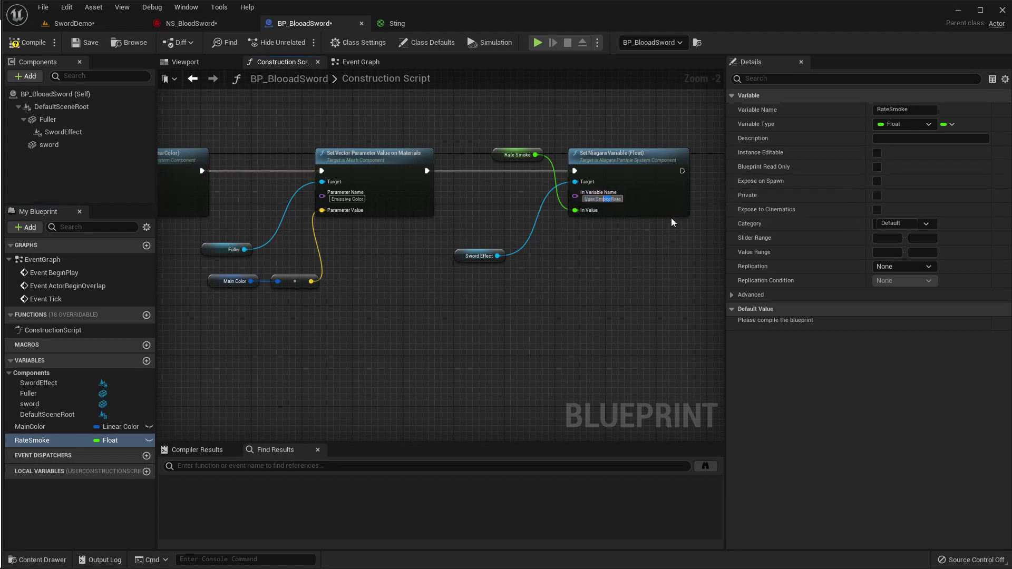
Change the node's variable name to User.RateSmoke to match the NS_BloodSword parameter, and place the Rate Smoke getter below Sword Effect
key(BackSpace)
key(BackSpace)
key(BackSpace)
key(BackSpace)
key(BackSpace)
text(Smoke)
click(195, 23)
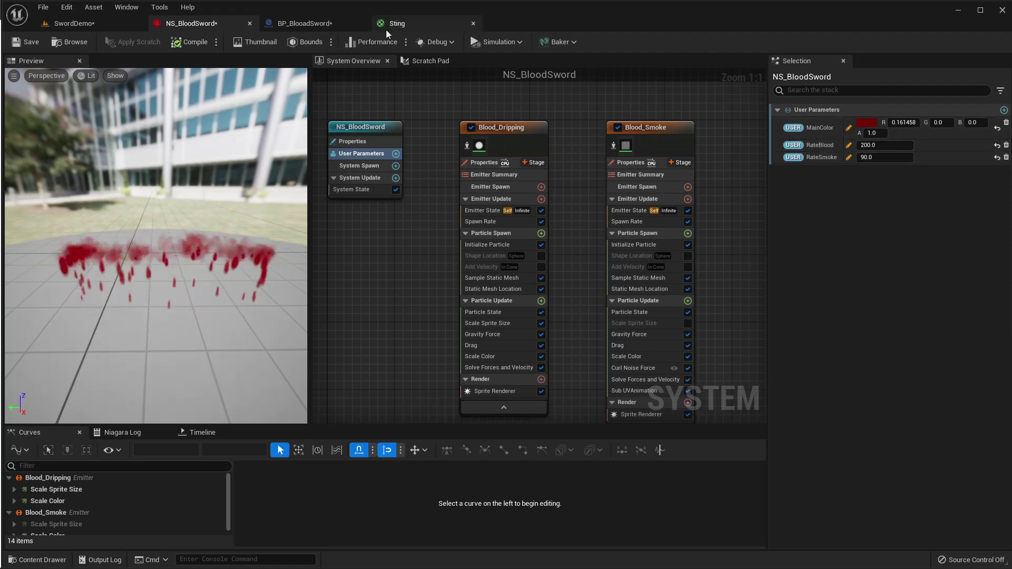
click(303, 20)
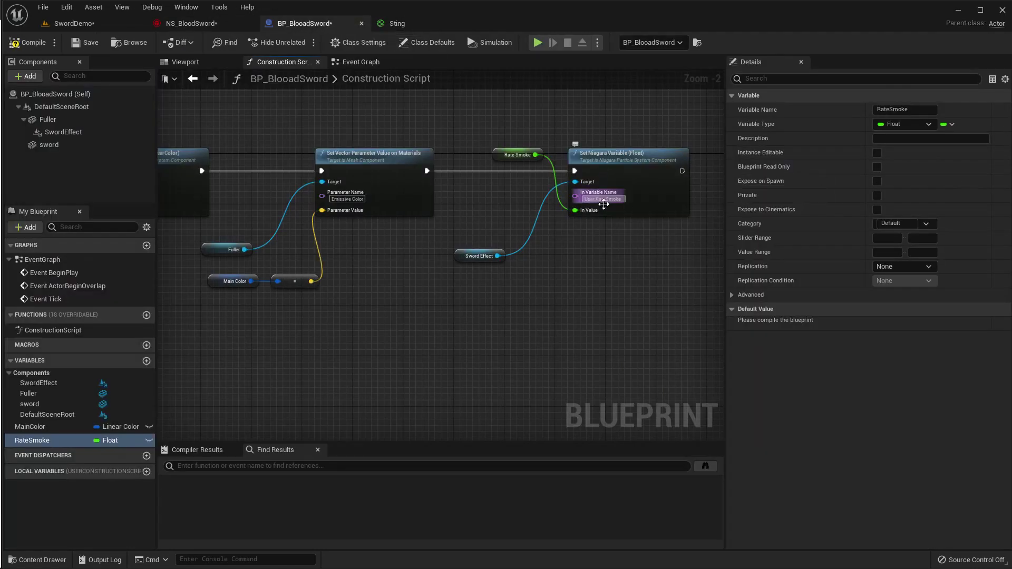
drag(500, 158, 462, 284)
Duplicate the Set Niagara Variable (Float) node with its Sword Effect reference and chain the copy after the original
right_drag(649, 296, 541, 300)
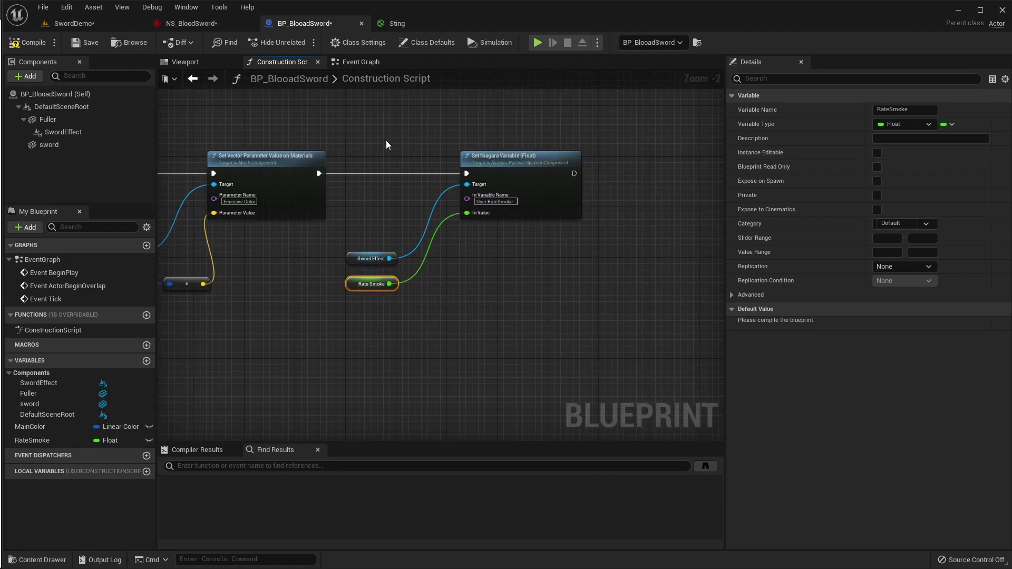
drag(358, 148, 517, 270)
key(ctrl+c)
key(ctrl+v)
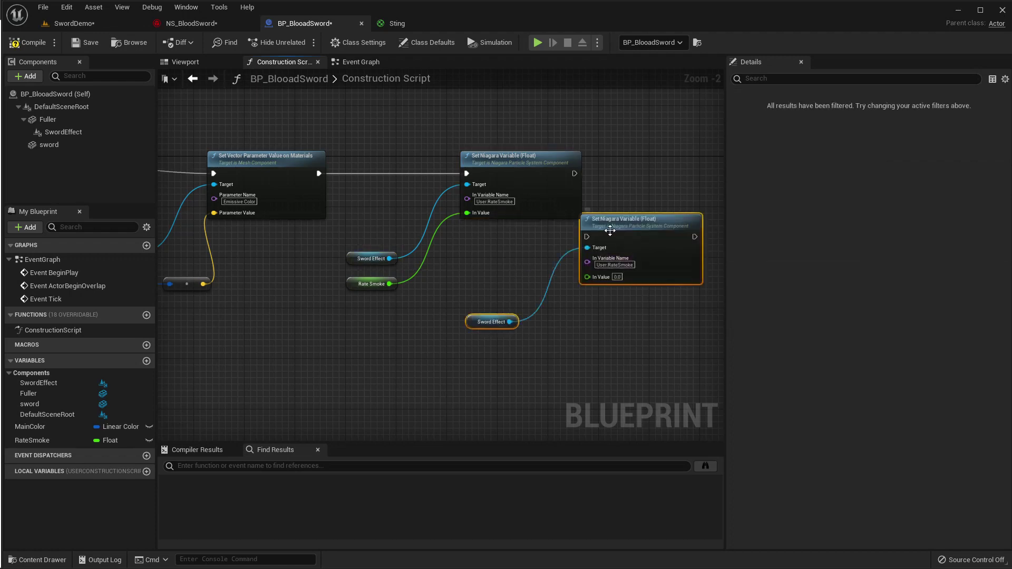
drag(634, 230, 574, 173)
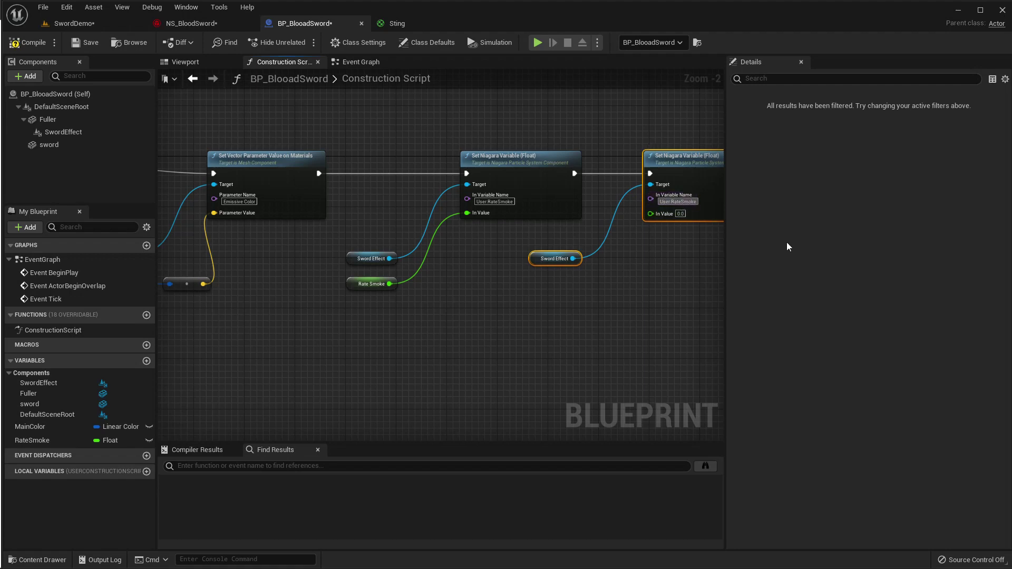
Set the copied node's variable name to User.RateBlood and promote its In Value to a variable named RateBlood, placed below Sword Effect
key(shift+End)
text(Blood)
key(Return)
right_click(656, 216)
click(680, 236)
text(RateBlood)
key(Return)
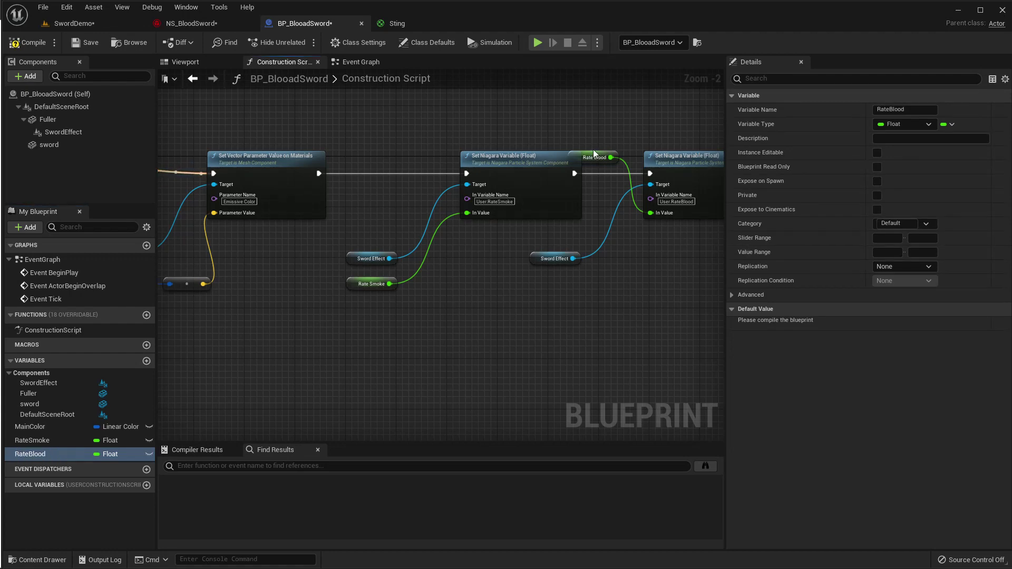
drag(594, 156, 549, 285)
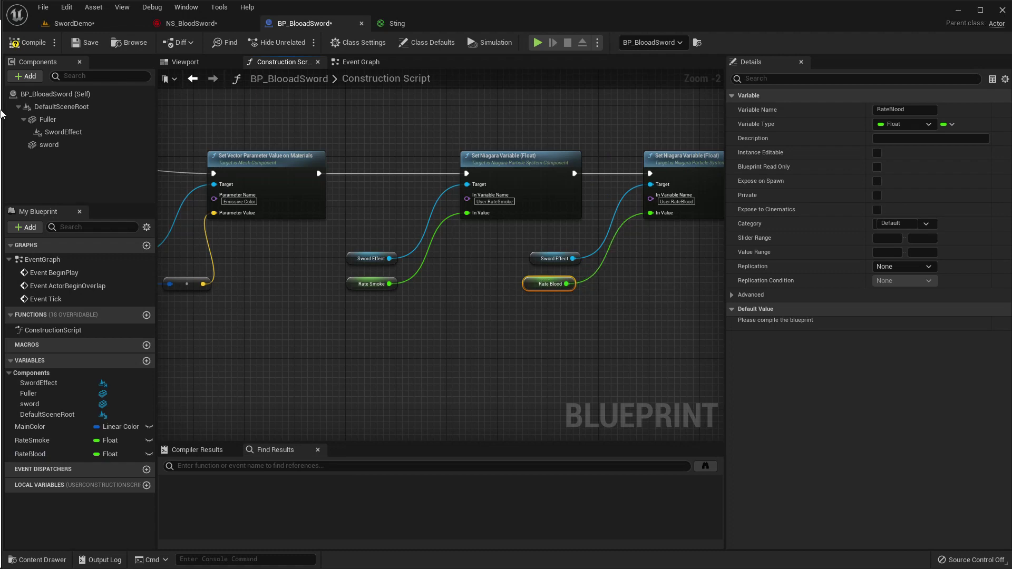
Compile the blueprint and set the default values to 200 for RateSmoke and 90 for RateBlood
click(29, 42)
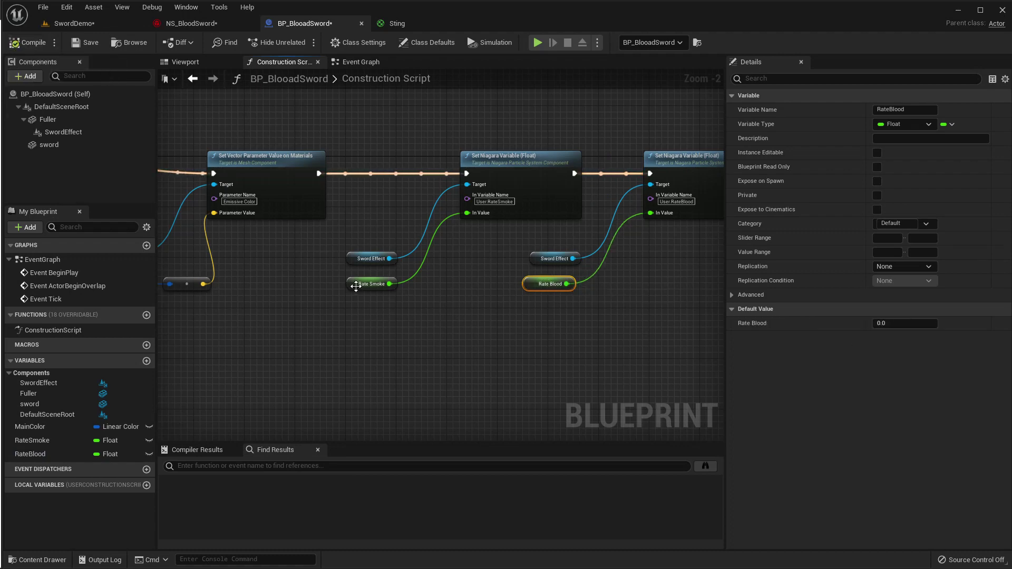
click(371, 284)
click(906, 324)
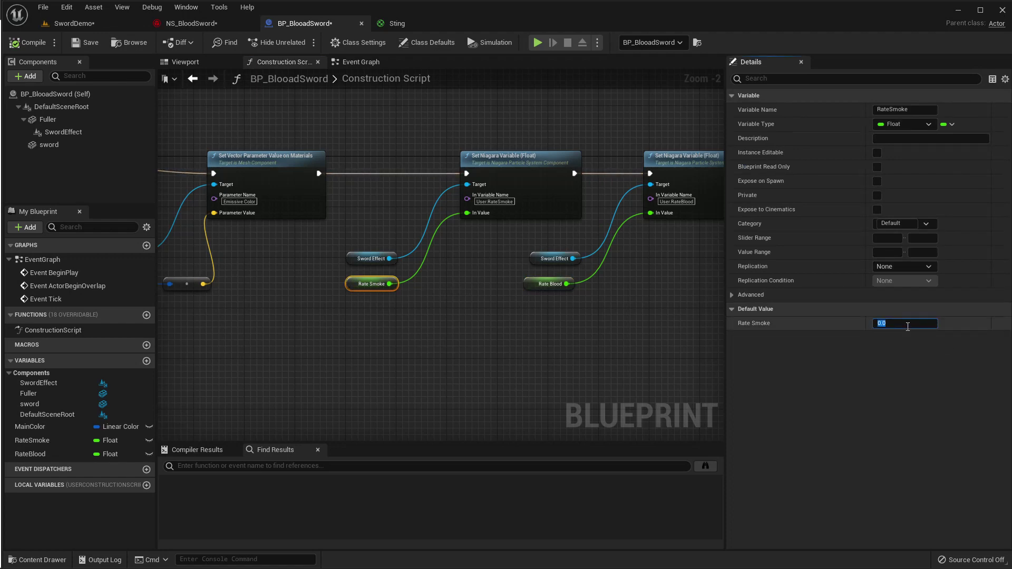
key(Return)
click(904, 322)
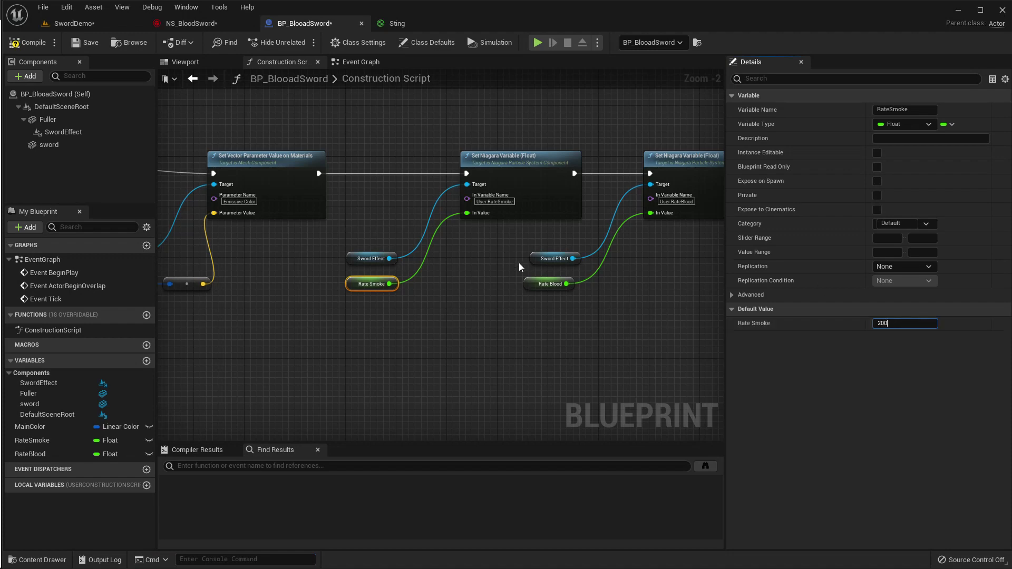
click(531, 283)
click(912, 323)
text(90)
key(Return)
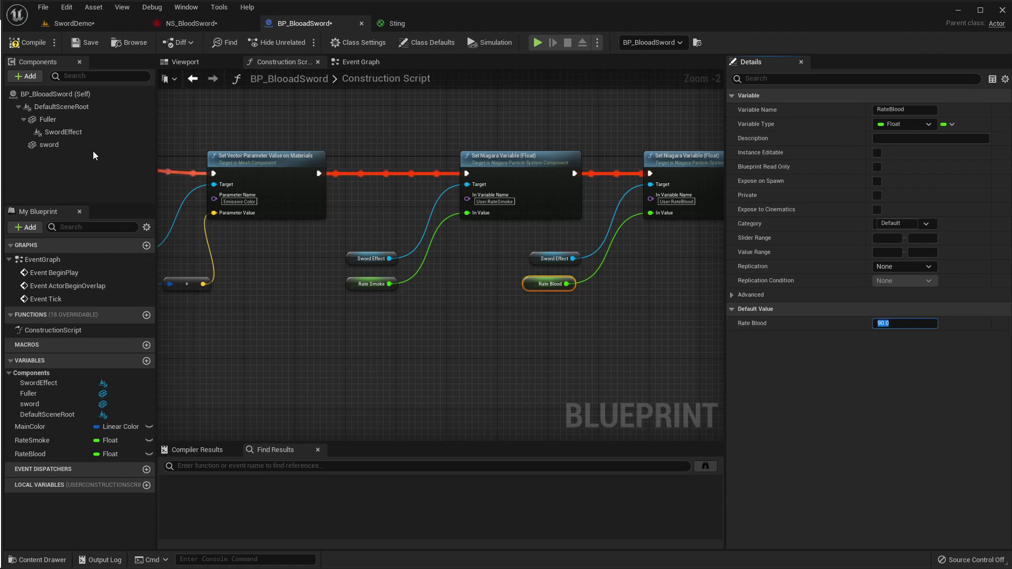
Make the MainColor, RateSmoke and RateBlood variables instance editable and compile the blueprint, with the sword shown in the viewport
click(39, 41)
click(181, 62)
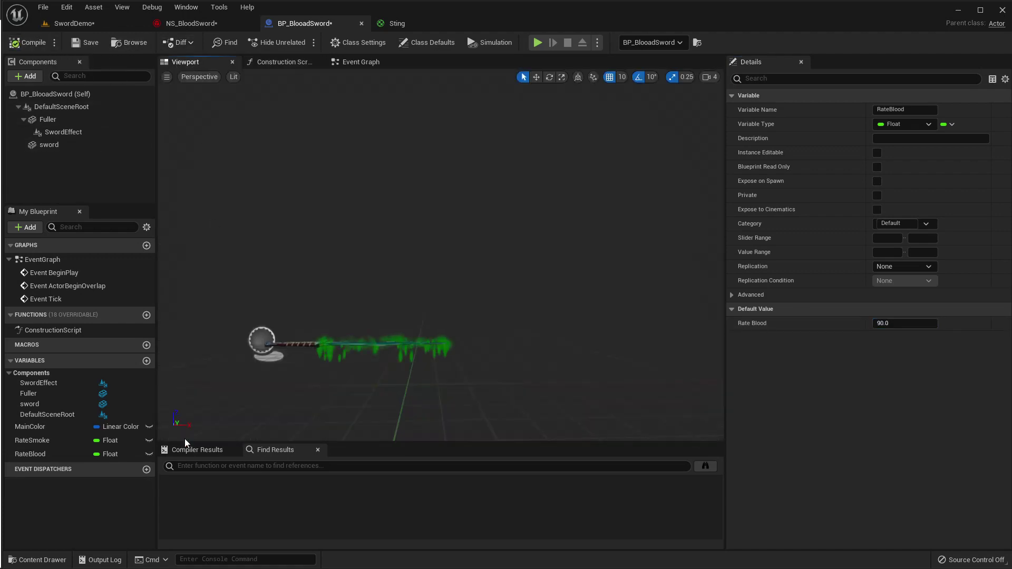
click(147, 451)
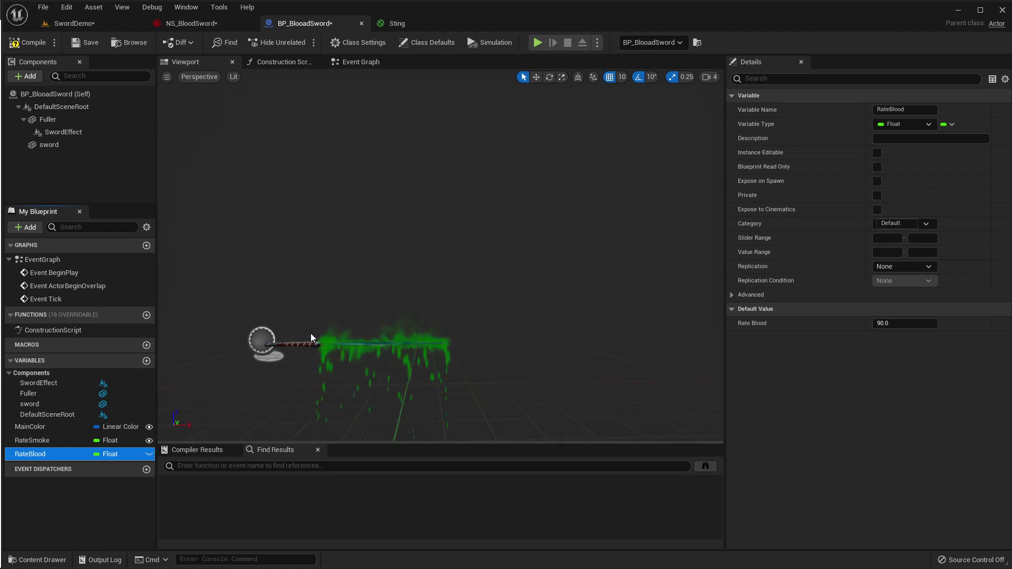
click(149, 454)
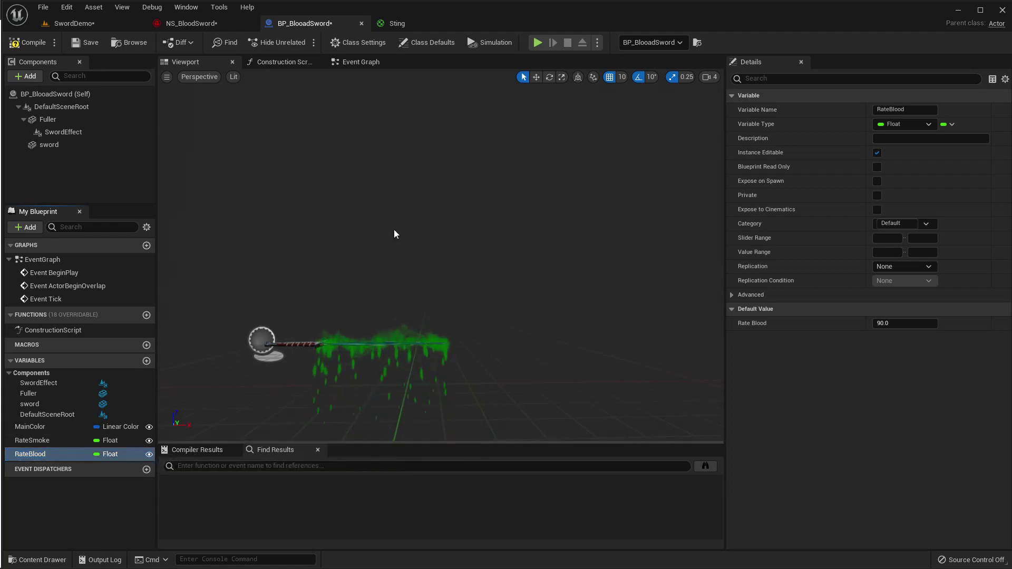
click(27, 42)
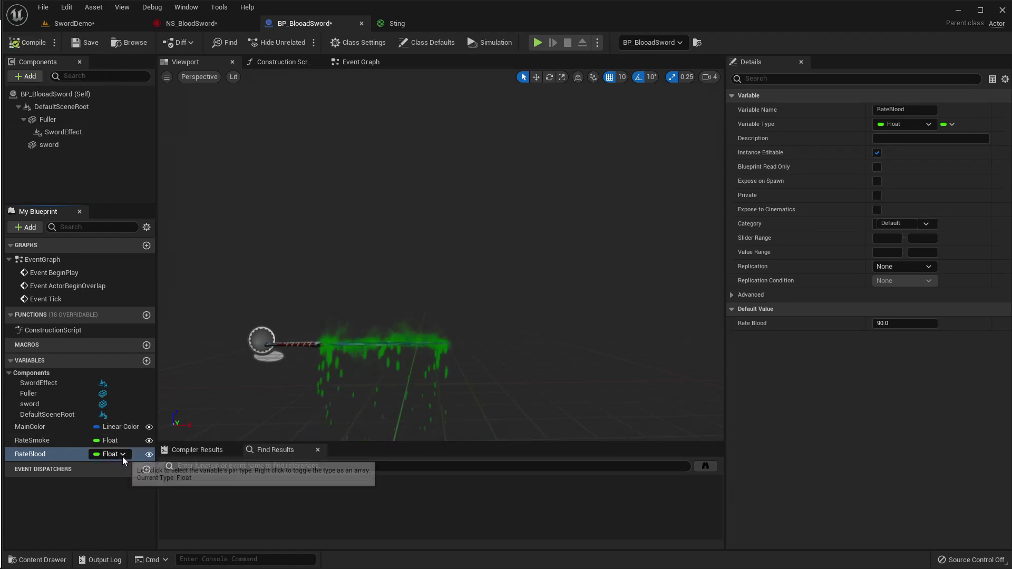
Try RateBlood defaults of 200, 300 and 500 on the sword preview and set the value back to 90
click(912, 327)
text(200)
key(Return)
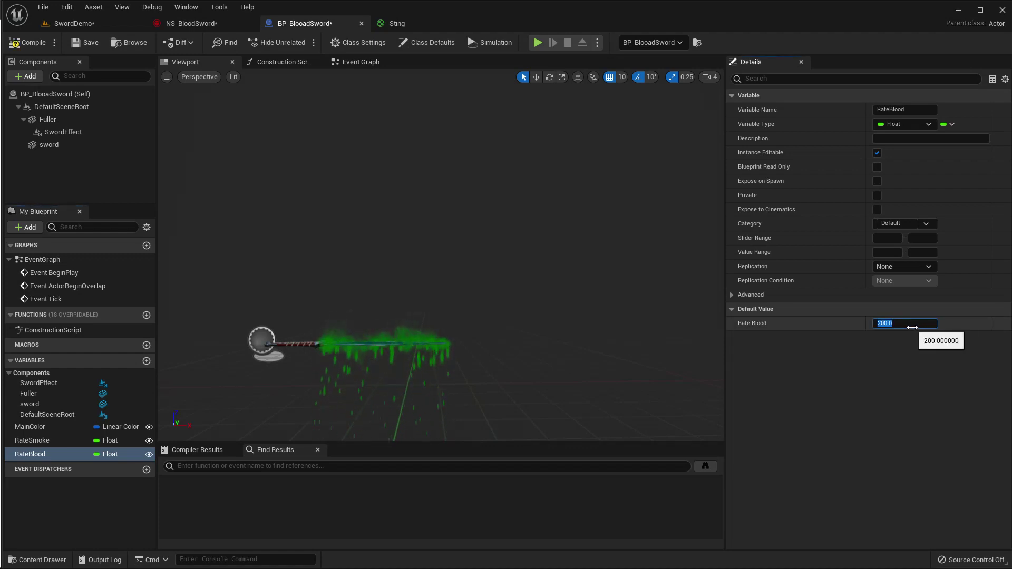
text(300)
key(Return)
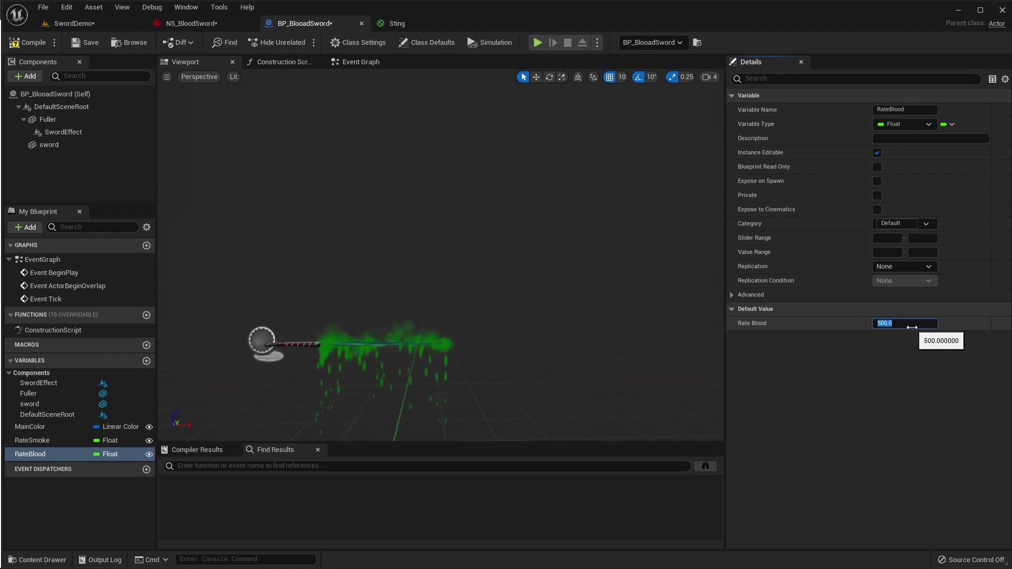
key(Return)
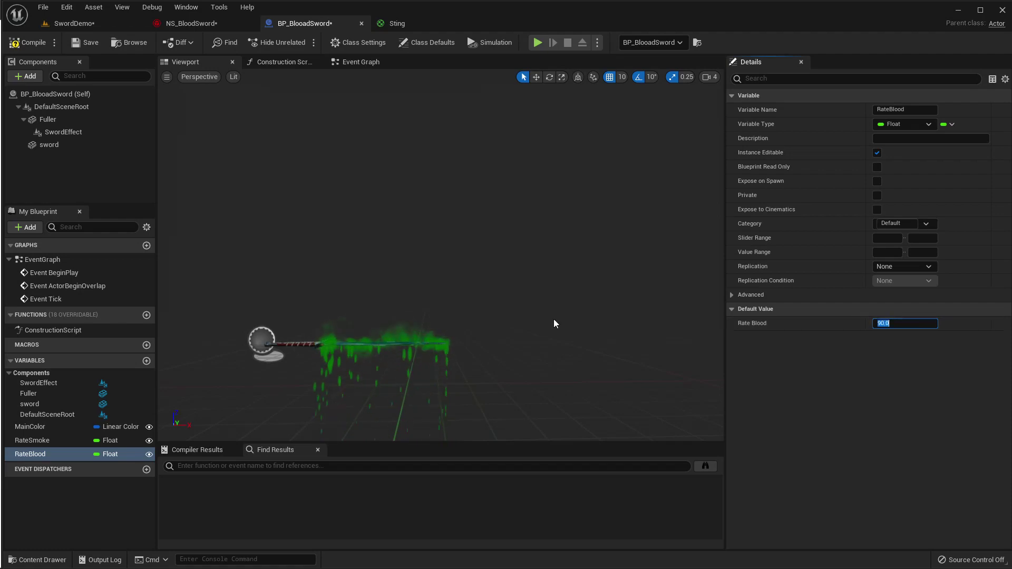
In NS_BloodSword, link the SpawnRate of the Blood_Dripping emitter to the RateBlood user parameter
click(190, 23)
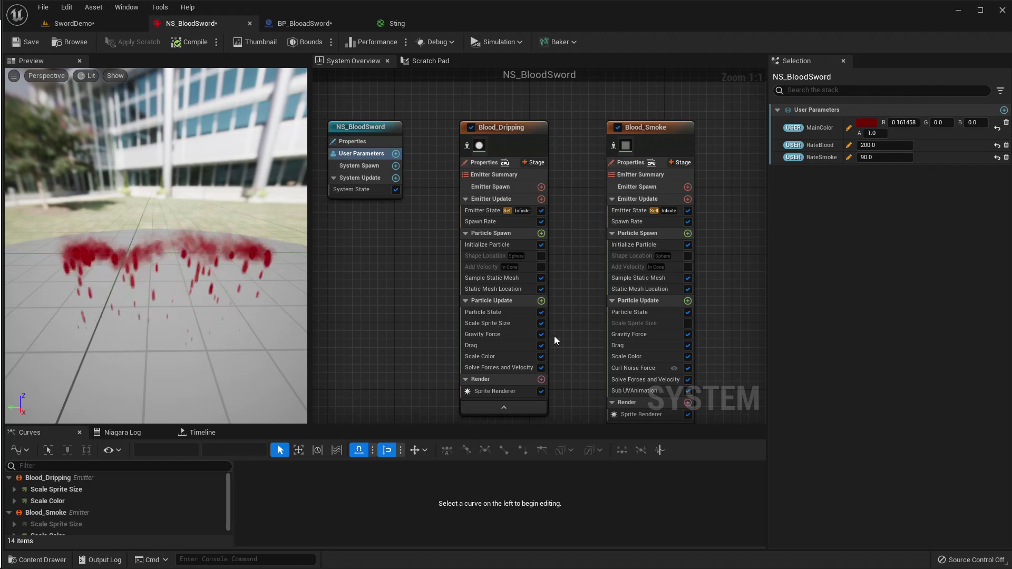
click(498, 222)
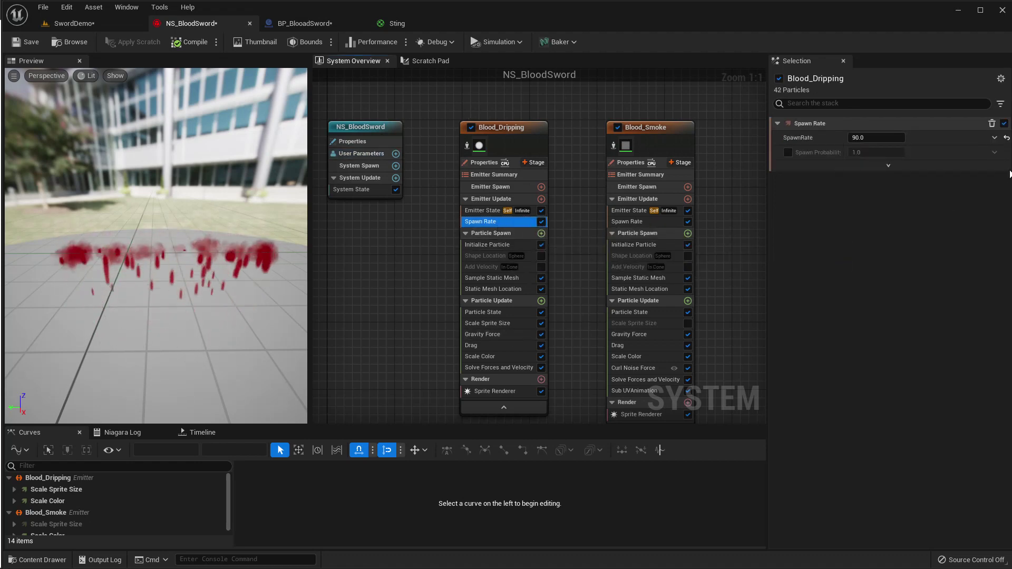
click(1000, 141)
text(rate)
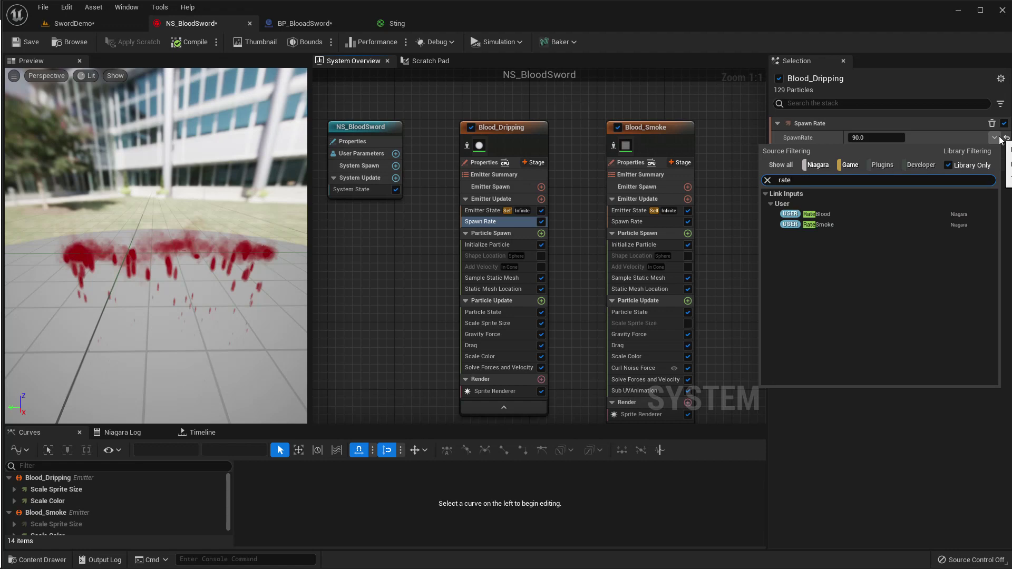
click(816, 214)
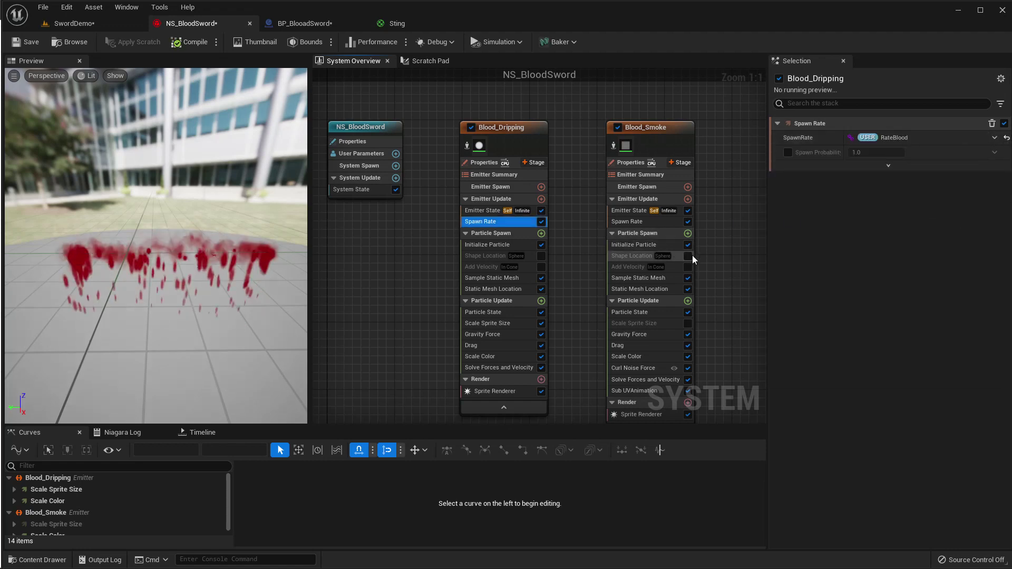
Link the SpawnRate of the Blood_Smoke emitter to the RateSmoke user parameter
click(654, 221)
click(995, 138)
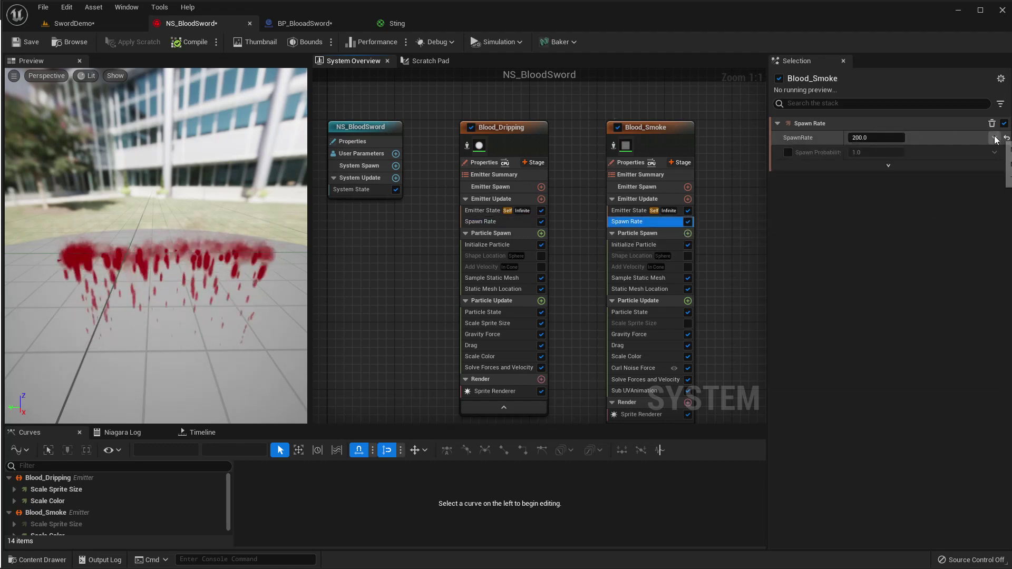
text(ratesm)
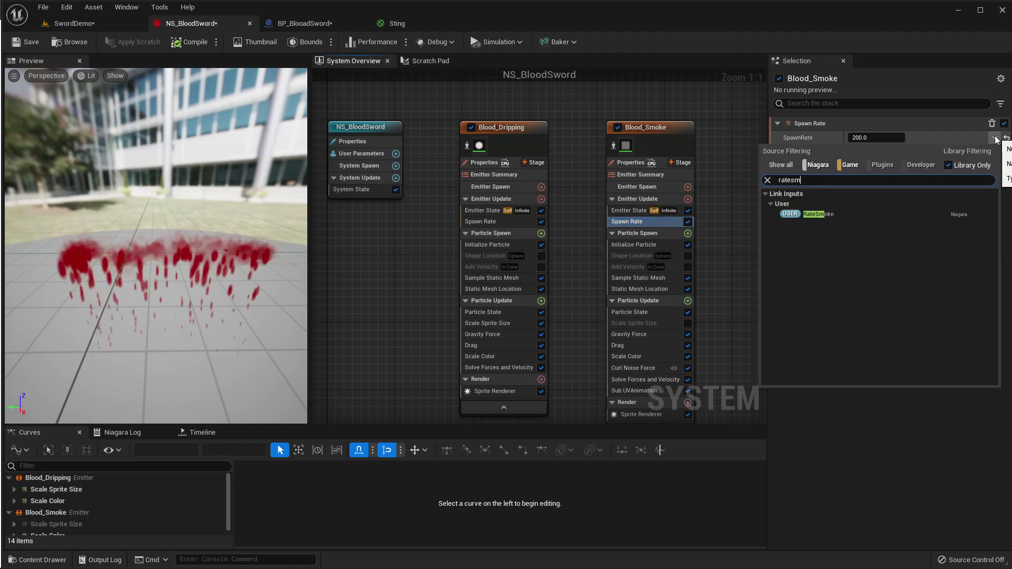
click(845, 213)
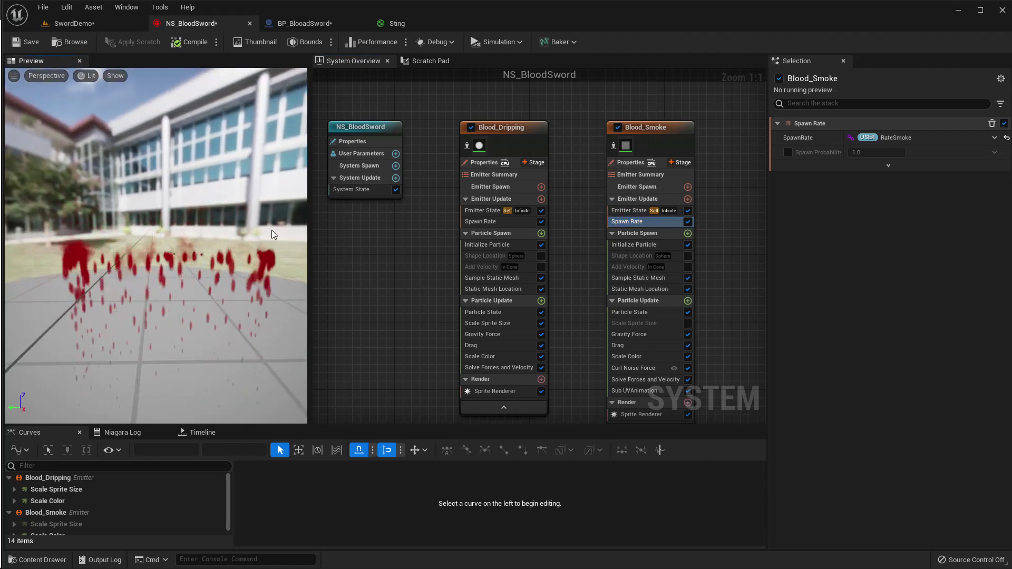
Set the NS_BloodSword user parameters RateBlood to 90 and RateSmoke to 200
click(357, 154)
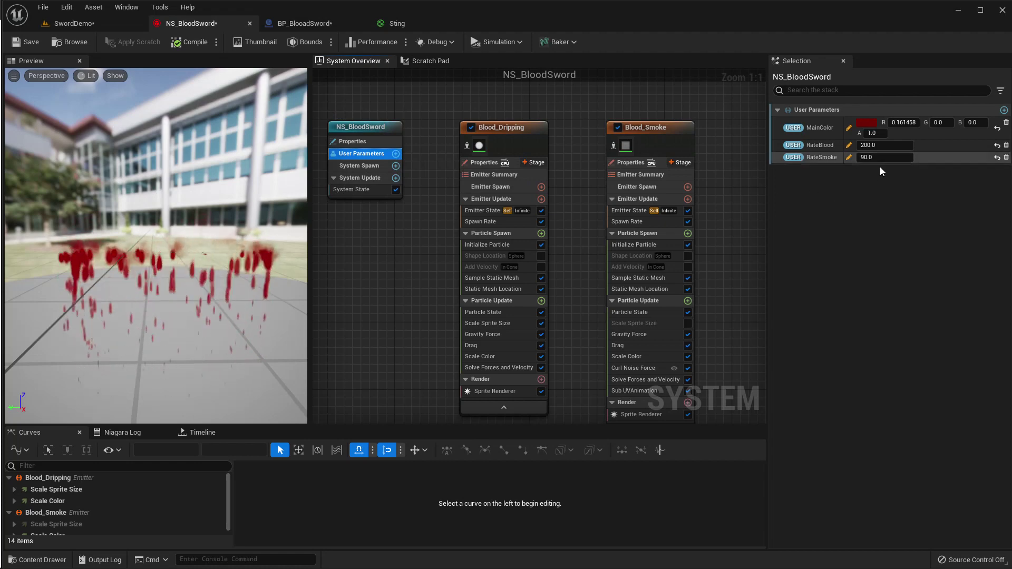
click(878, 145)
text(90)
key(Tab)
text(200)
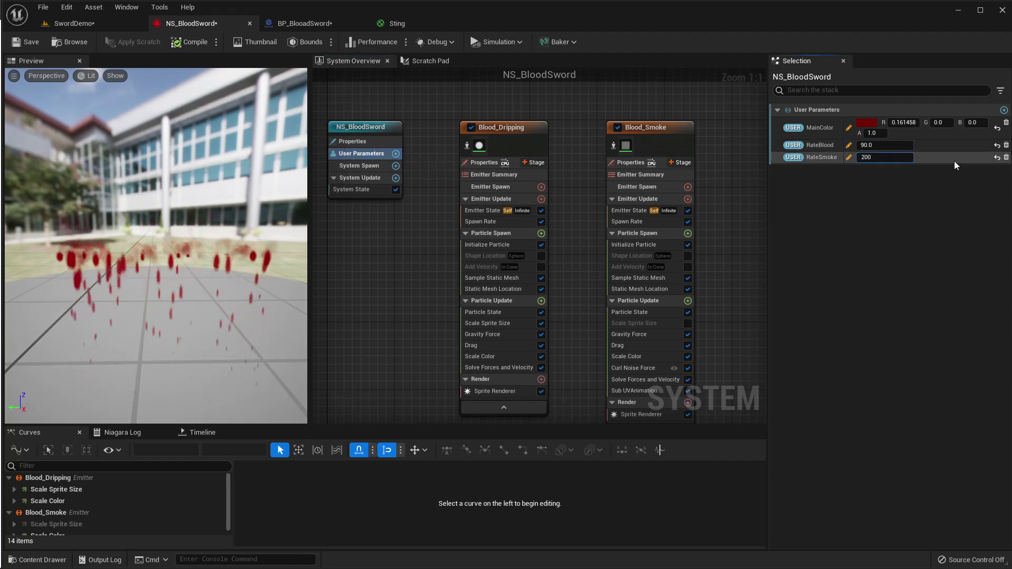
key(Return)
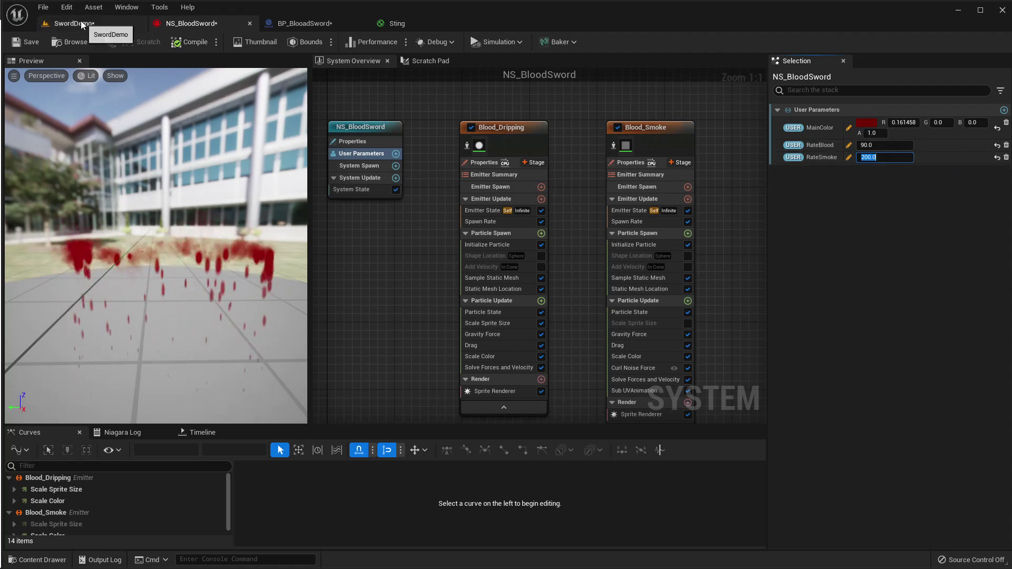
In BP_BlooadSword, set the default value of the RateBlood variable to 50
click(288, 23)
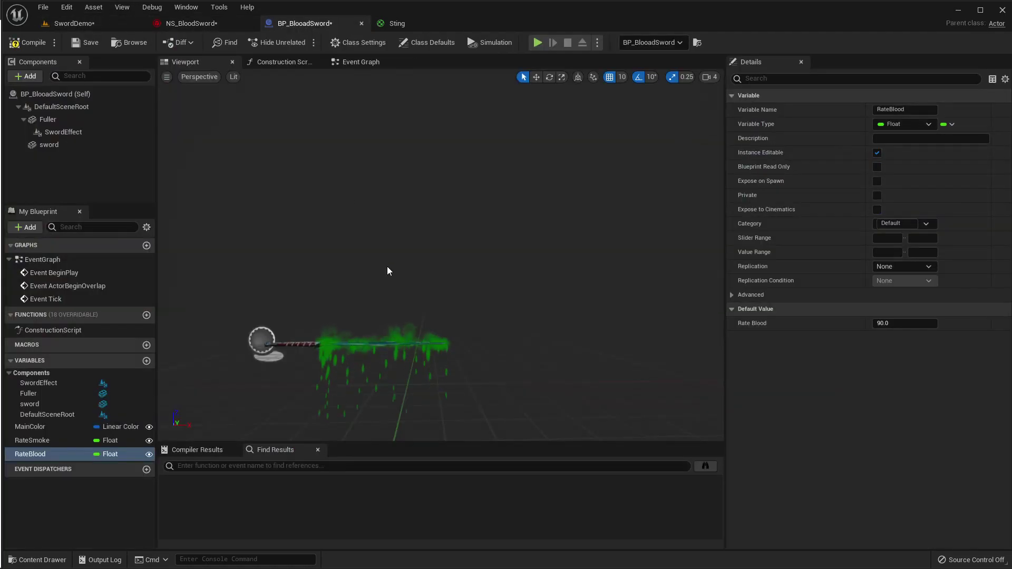
click(912, 323)
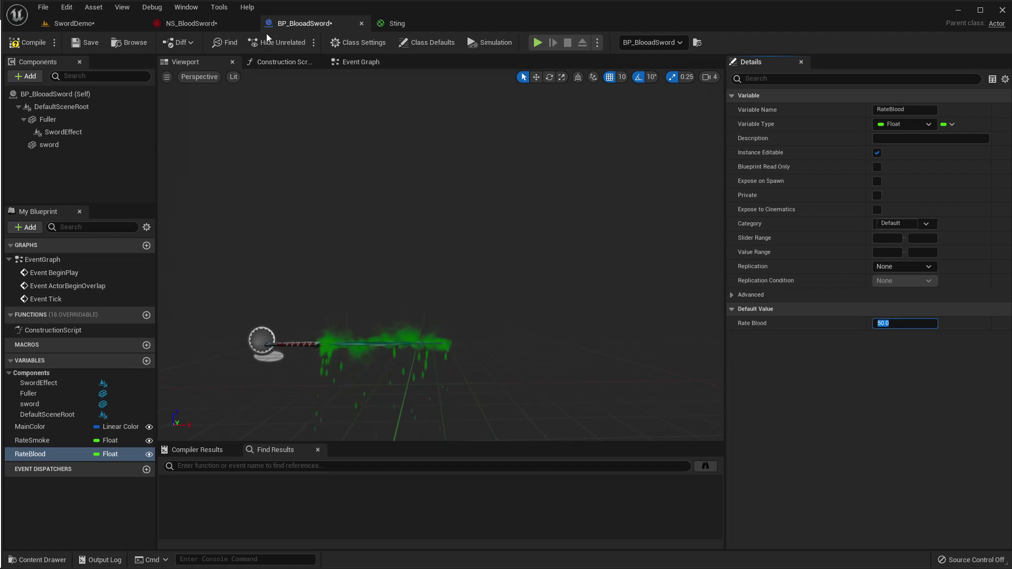
Check Blood_Dripping's Gravity Force in NS_BloodSword and add two Vector user parameters to the system
click(204, 24)
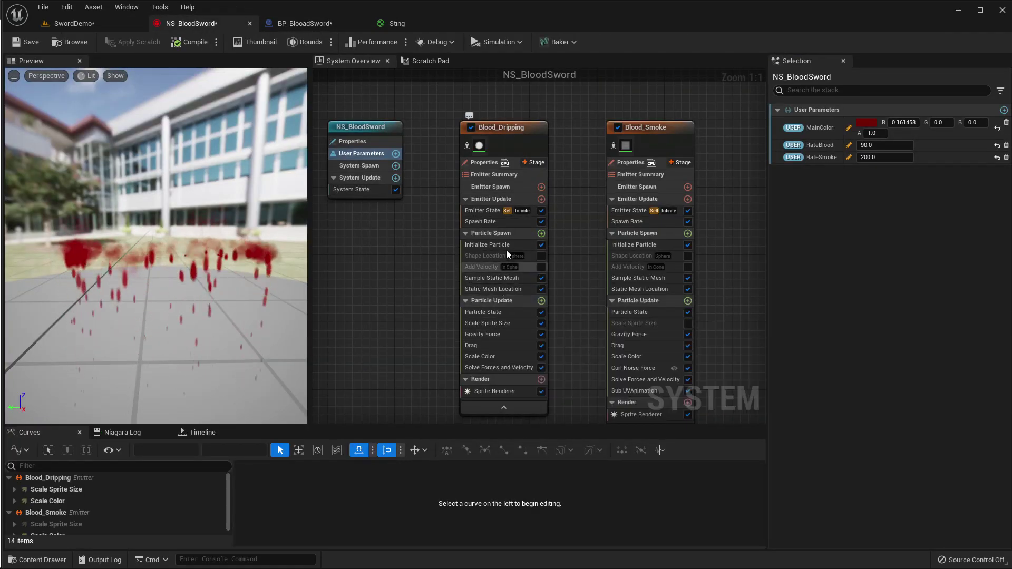
click(492, 335)
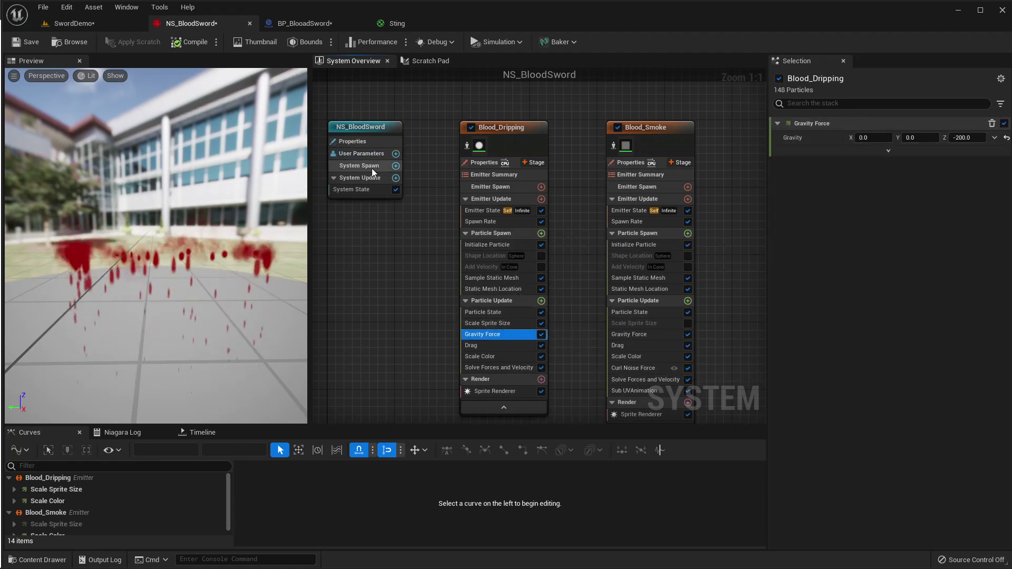
click(396, 154)
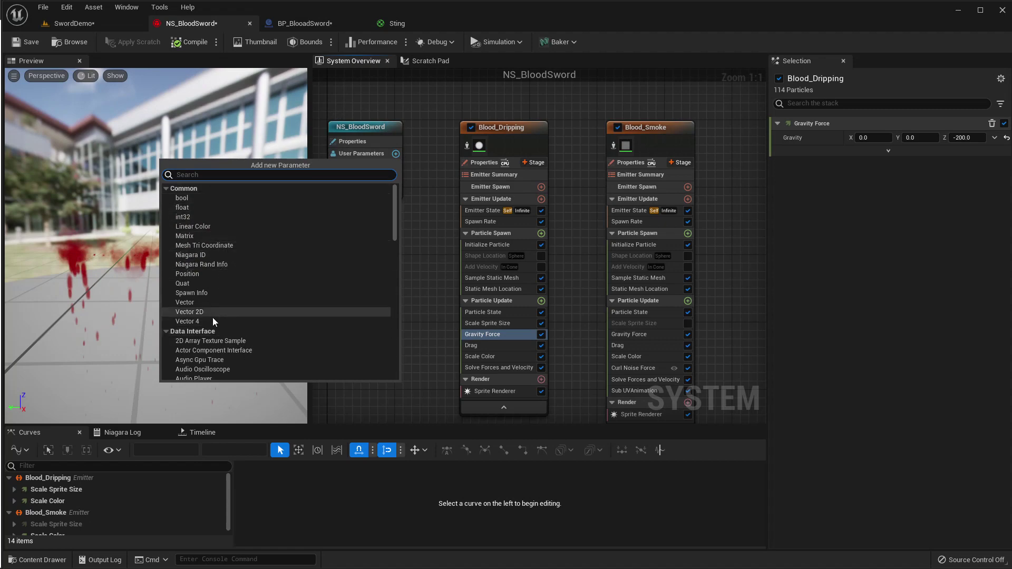
click(199, 303)
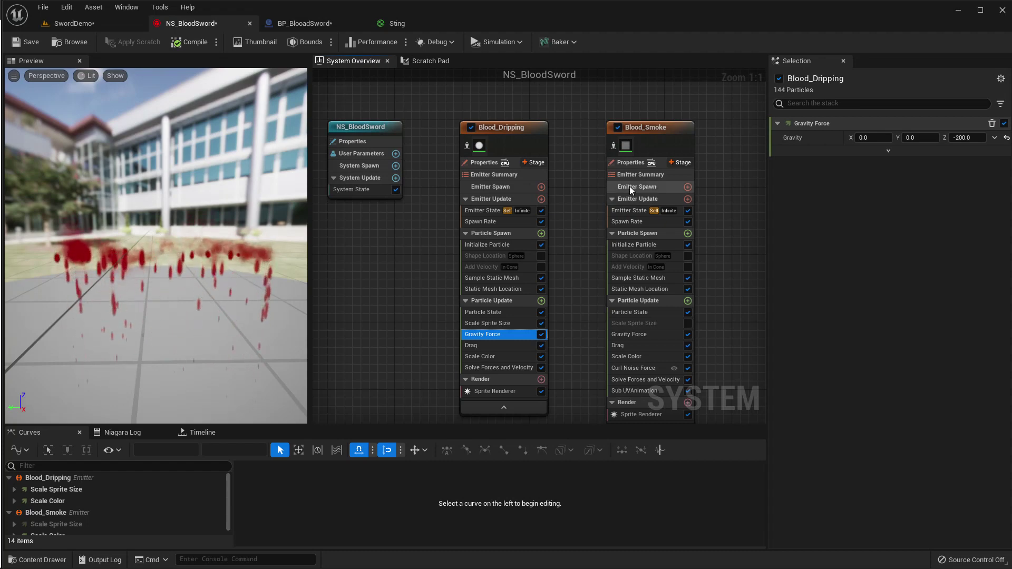
click(356, 155)
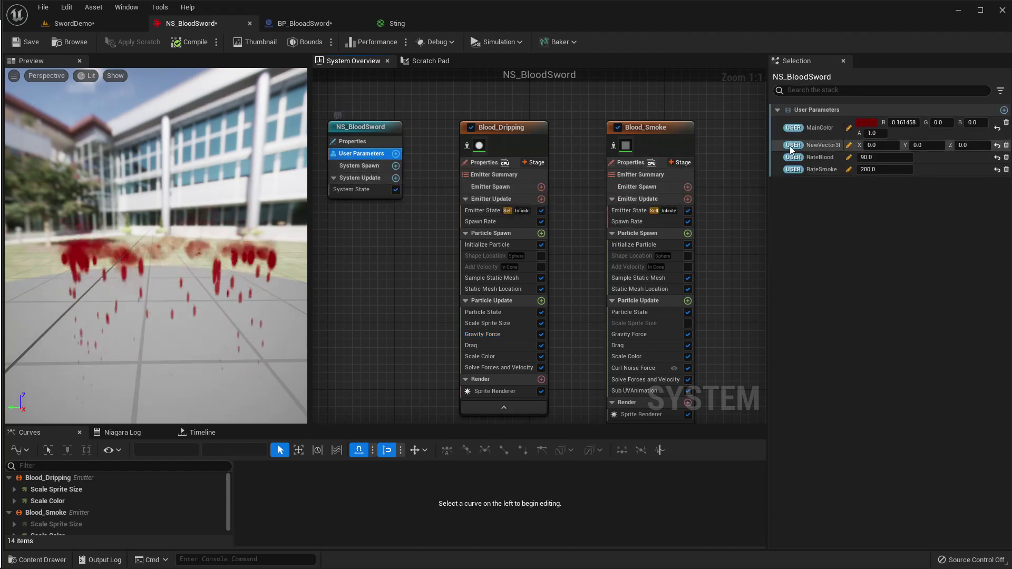
click(396, 153)
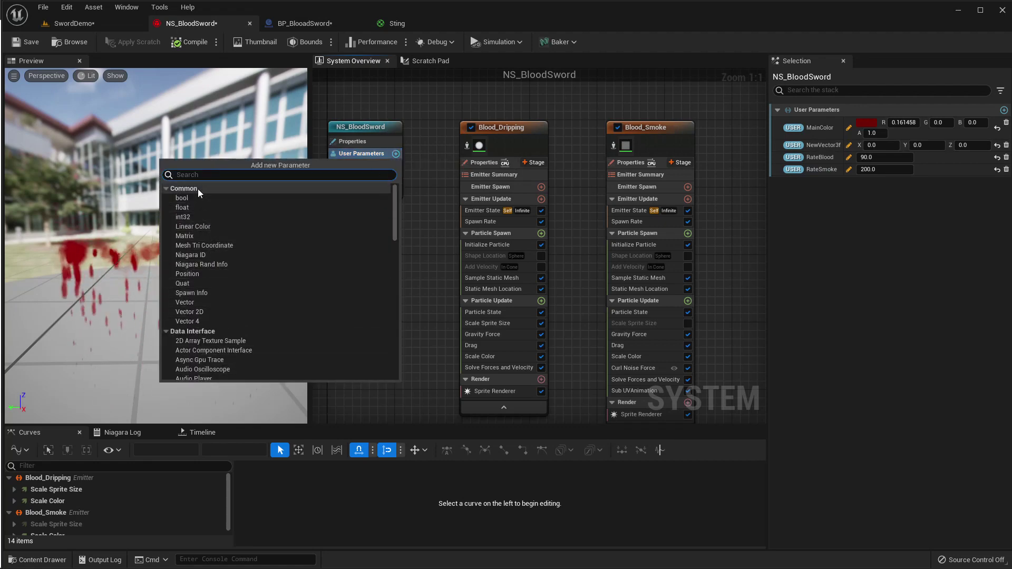
click(196, 301)
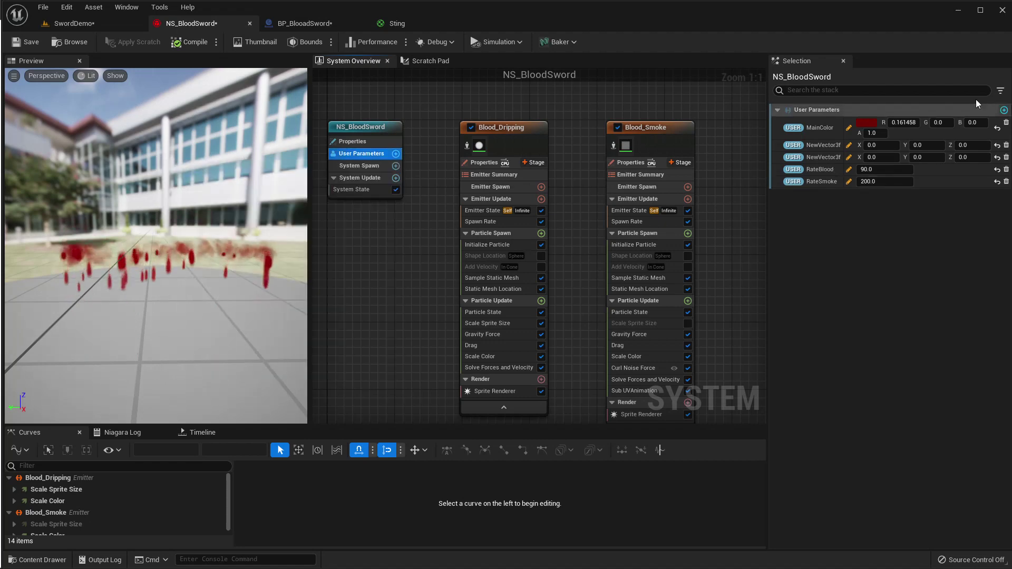
Rename the two new vector user parameters GravityBlood and GravitySmoke
double_click(827, 144)
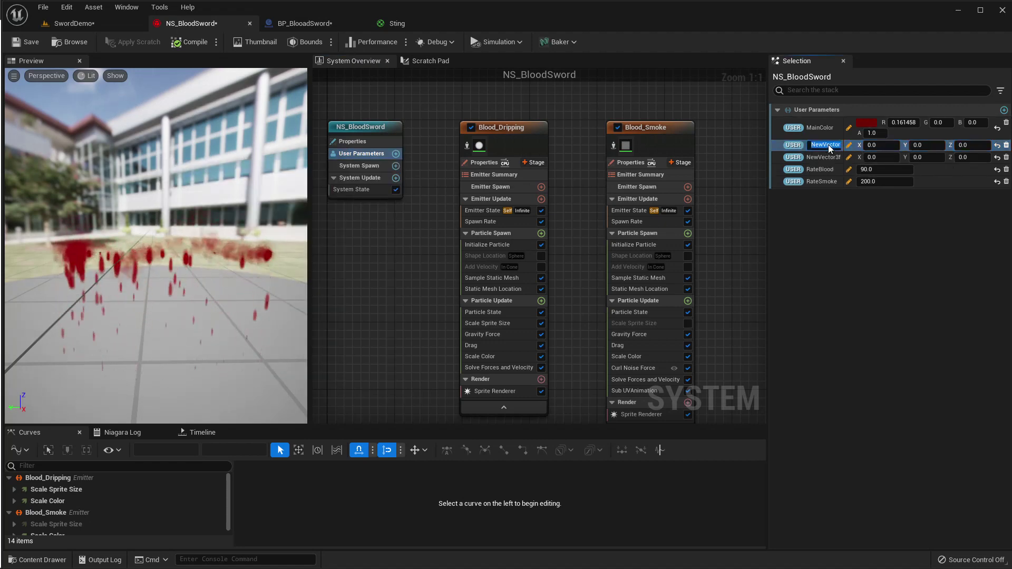
key(BackSpace)
text(GravityBlo)
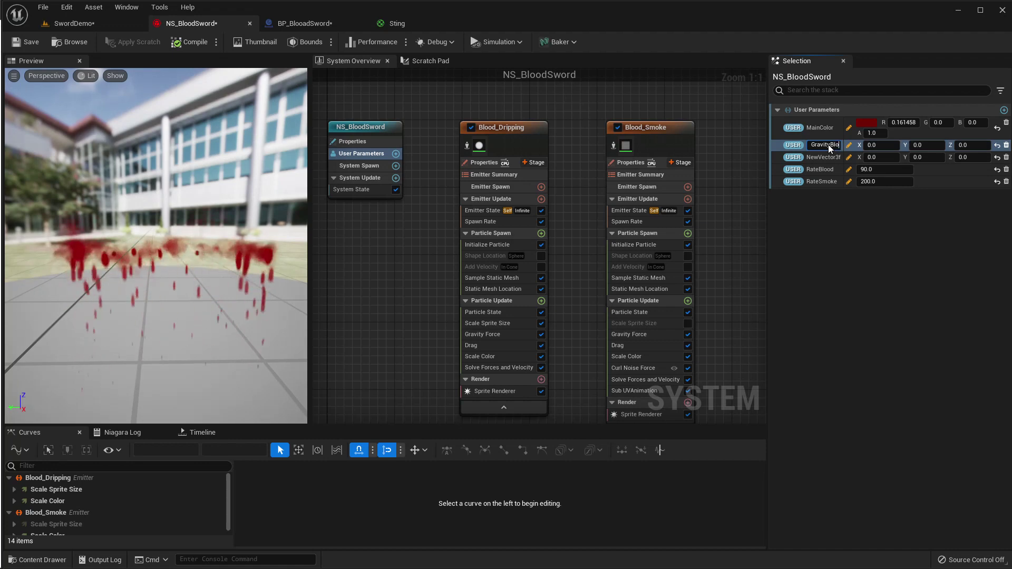
text(od)
key(Return)
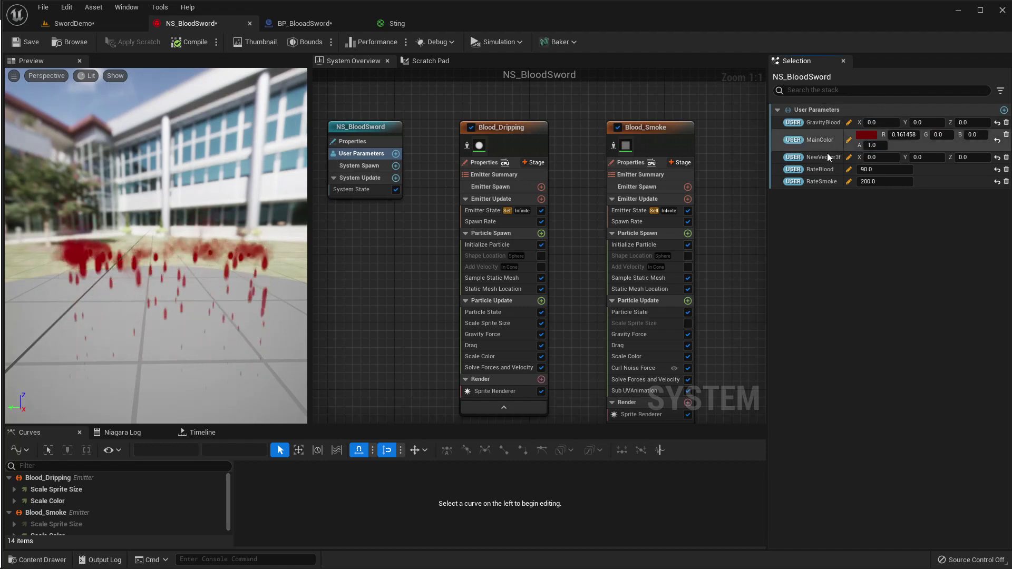
click(821, 157)
click(820, 157)
text(GravitySmoke)
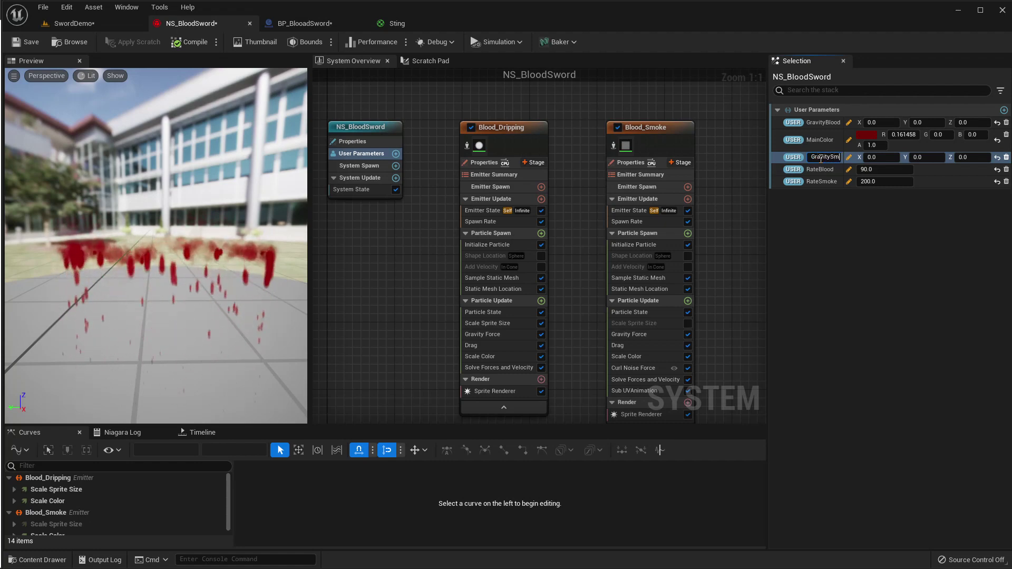
key(Return)
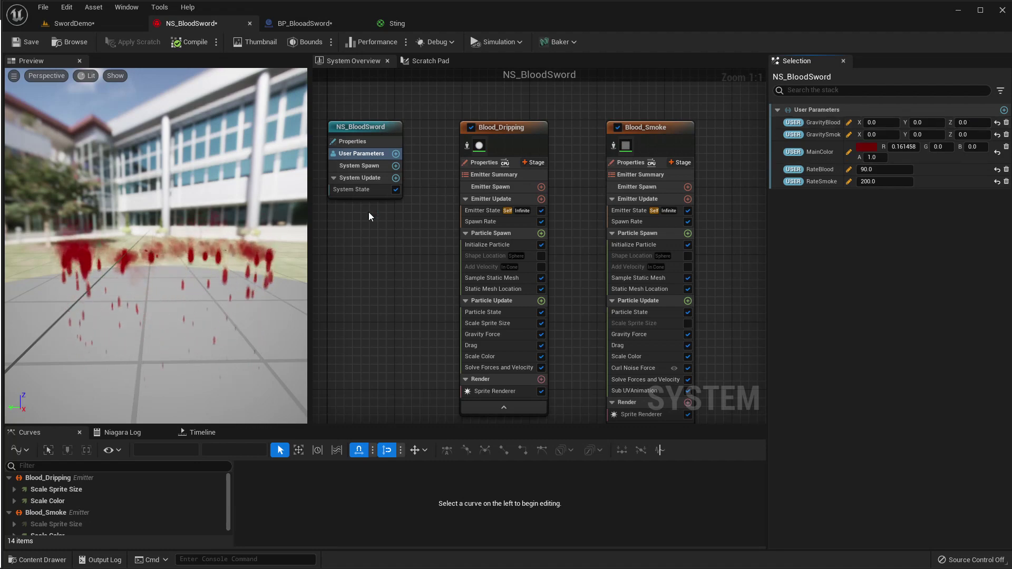
Check both emitters' Gravity Force and set the Z value of GravityBlood to -200 and of GravitySmoke to 10
click(485, 335)
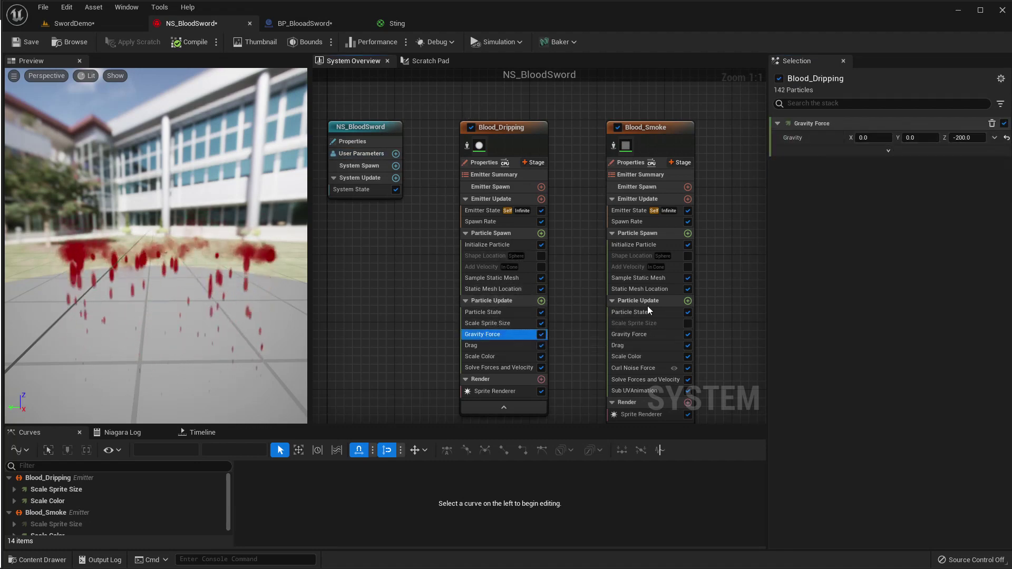
click(652, 333)
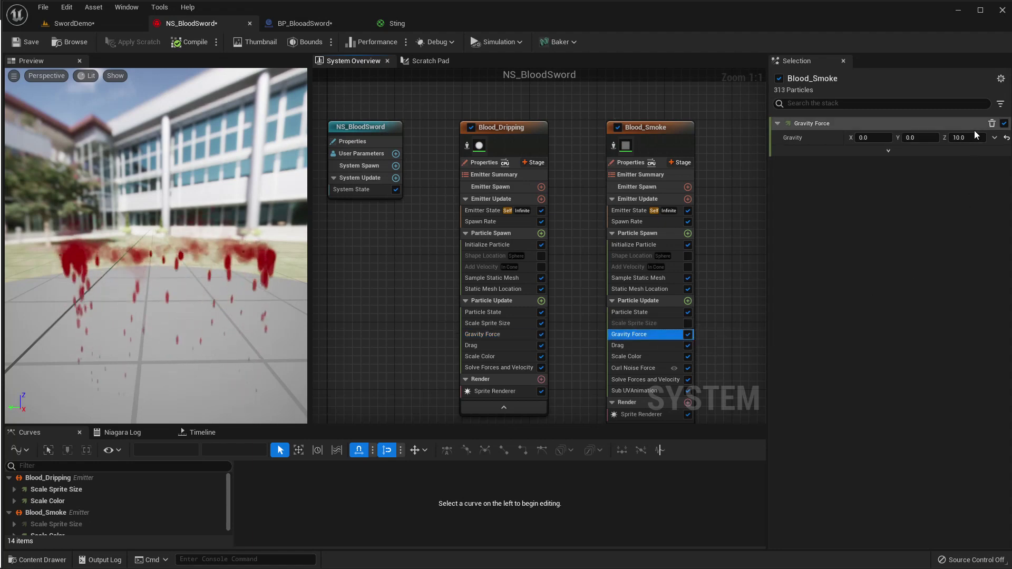
click(362, 153)
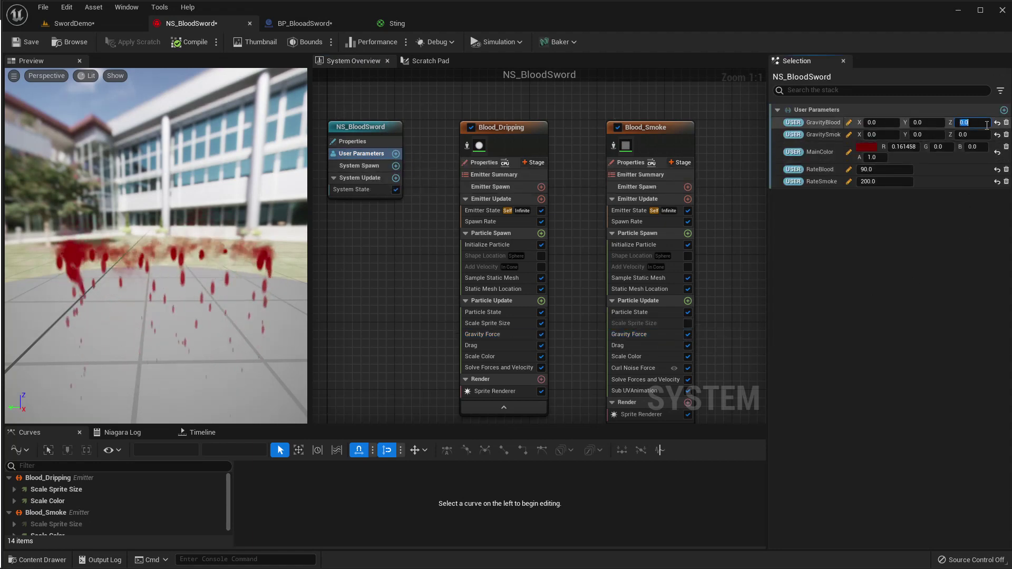
click(970, 122)
text(-200)
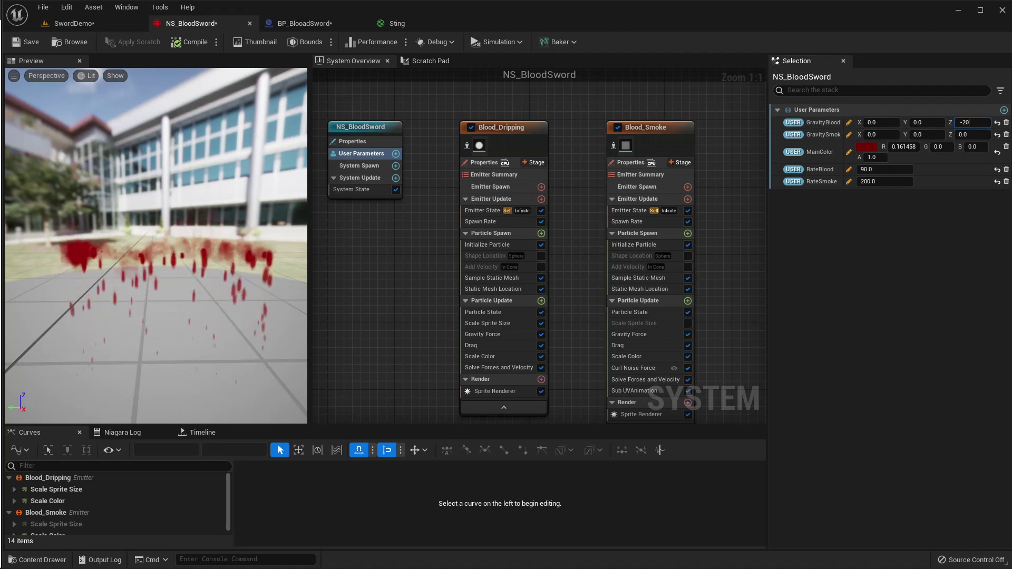
click(970, 134)
text(10)
key(Return)
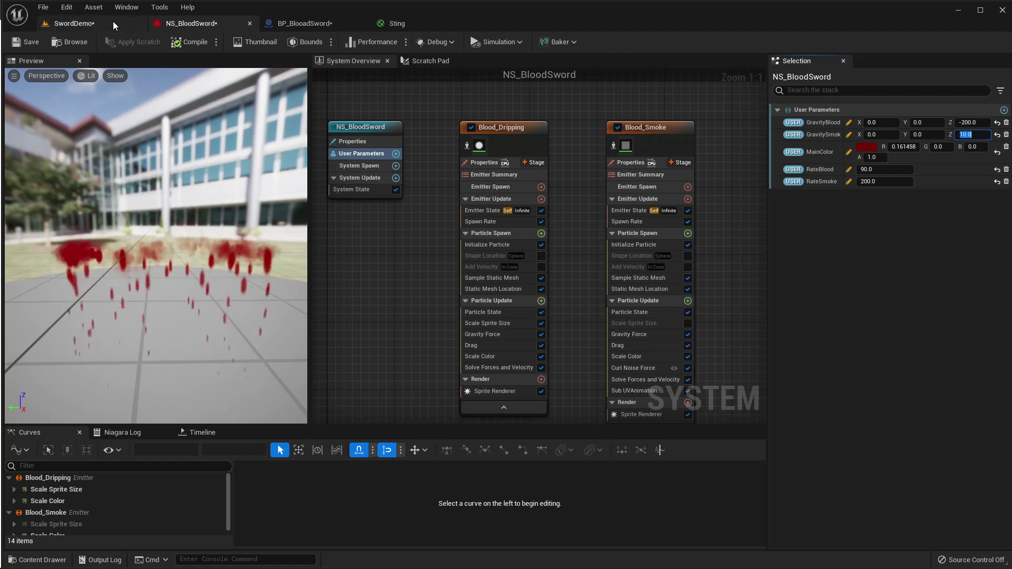
In BP_BlooadSword's Construction Script, add a Set Niagara Variable (Vector3) node targeting SwordEffect and chain it after the User.RateBlood node
click(83, 22)
click(301, 23)
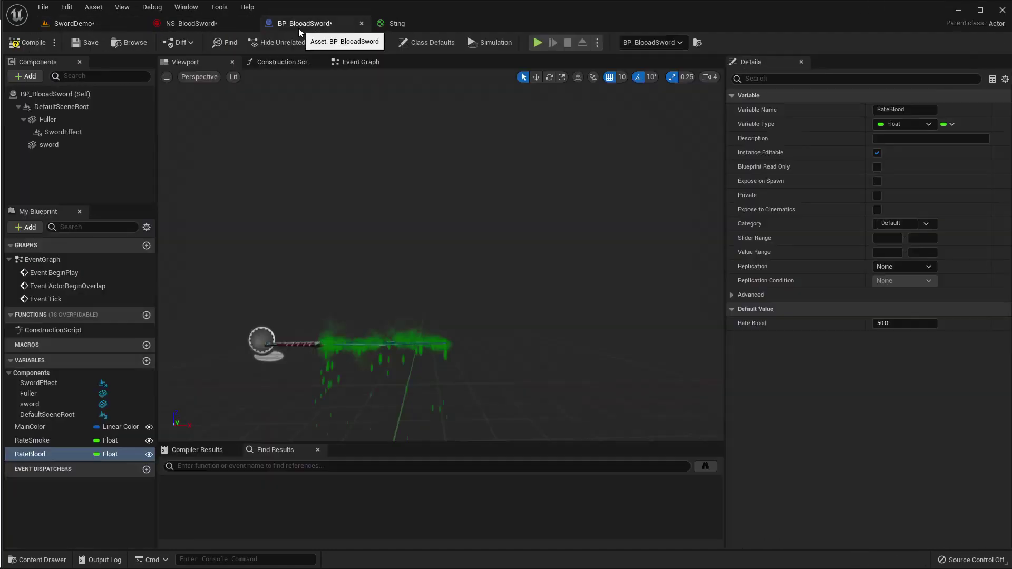
click(285, 62)
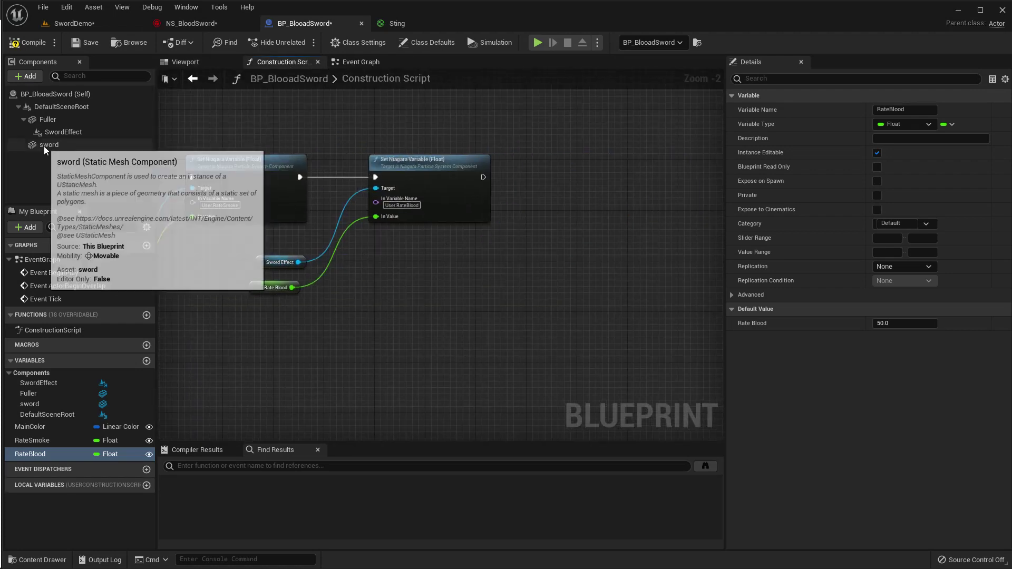
drag(62, 132, 611, 226)
text(set vector)
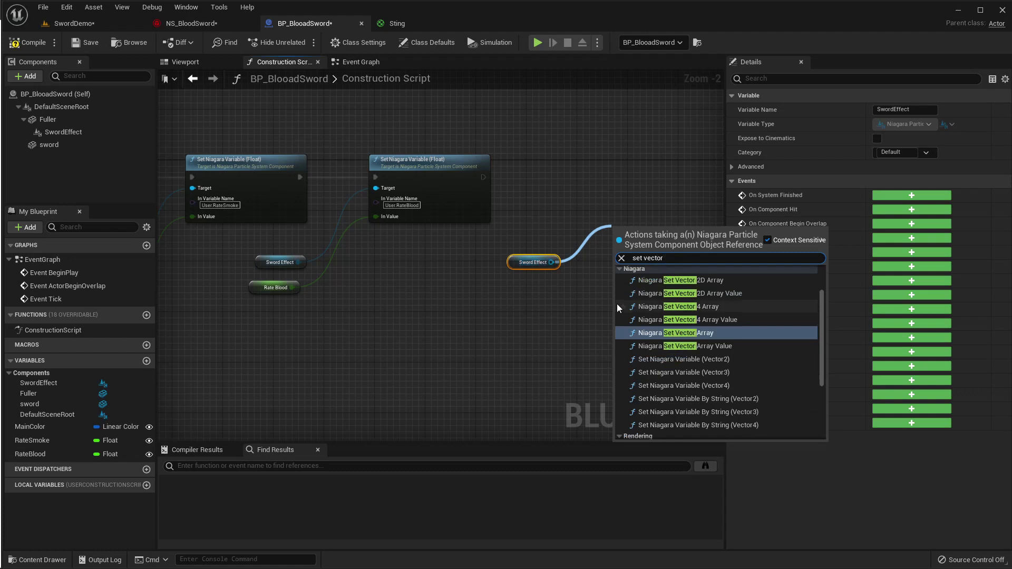
scroll(651, 333, up, 1)
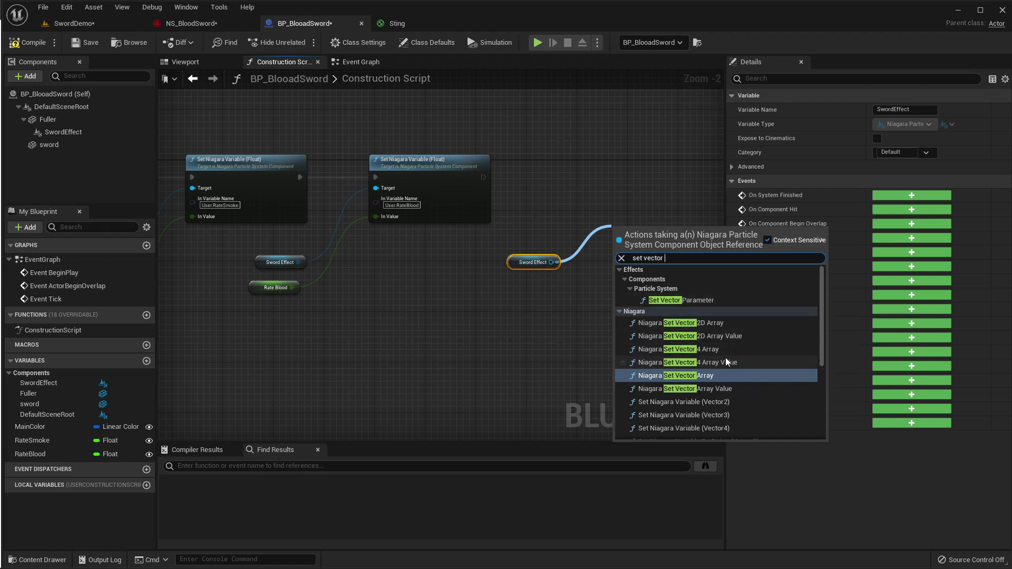
scroll(725, 357, down, 4)
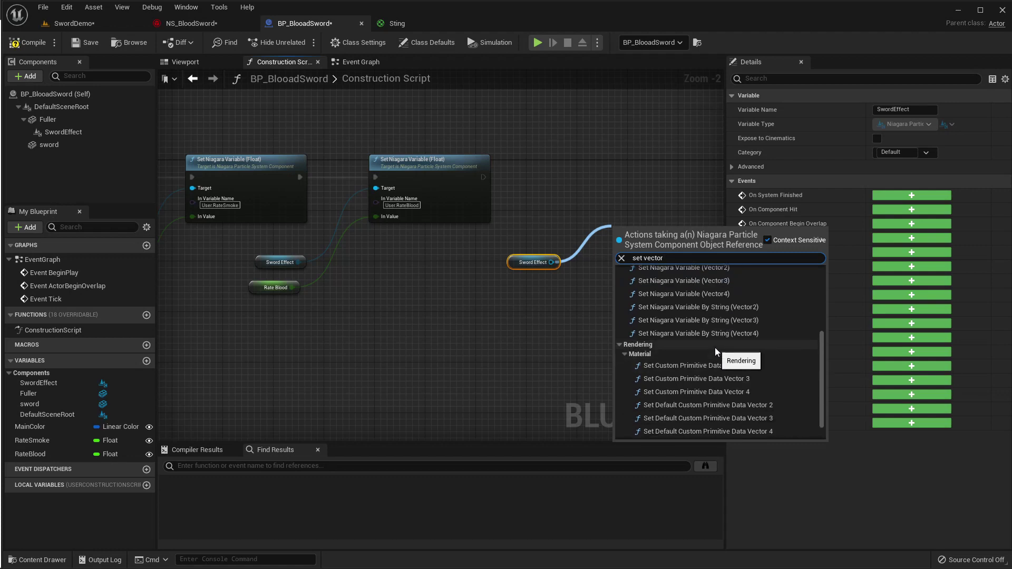
scroll(700, 299, up, 1)
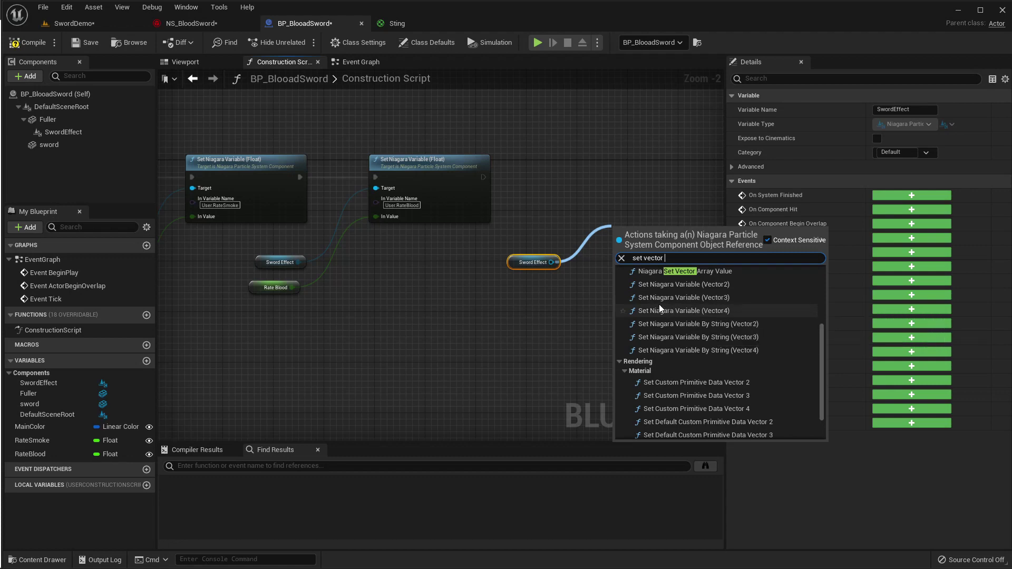
click(684, 298)
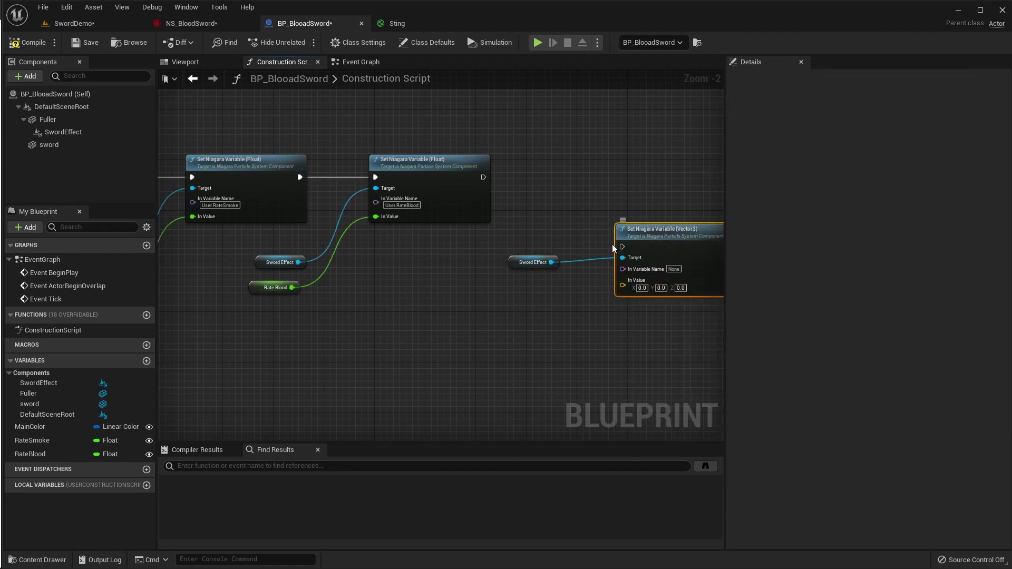
drag(496, 182, 485, 176)
drag(665, 236, 646, 165)
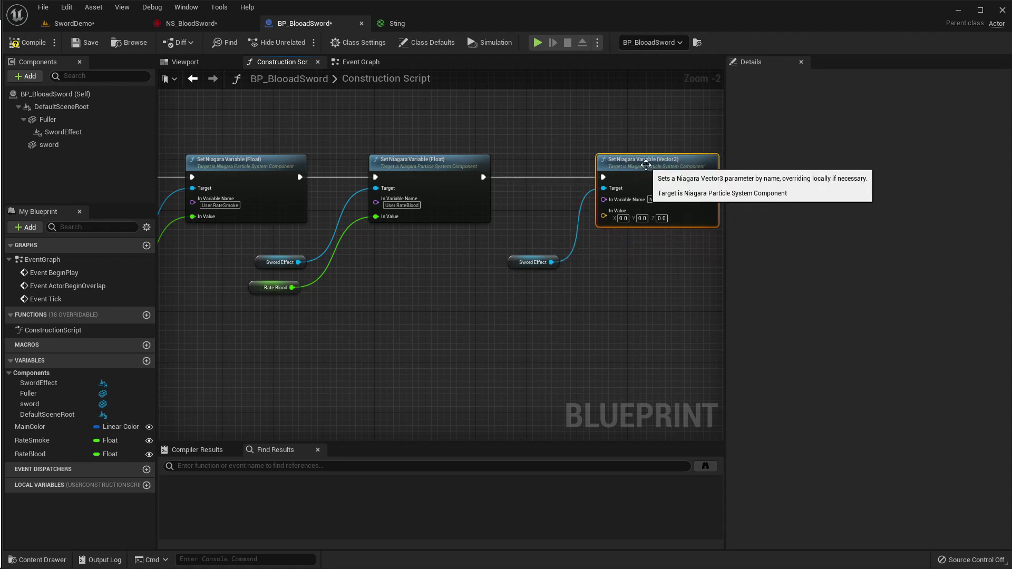
Copy the GravityBlood parameter name from NS_BloodSword and set the Vector3 node's In Variable Name to User.GravityBlood
click(200, 23)
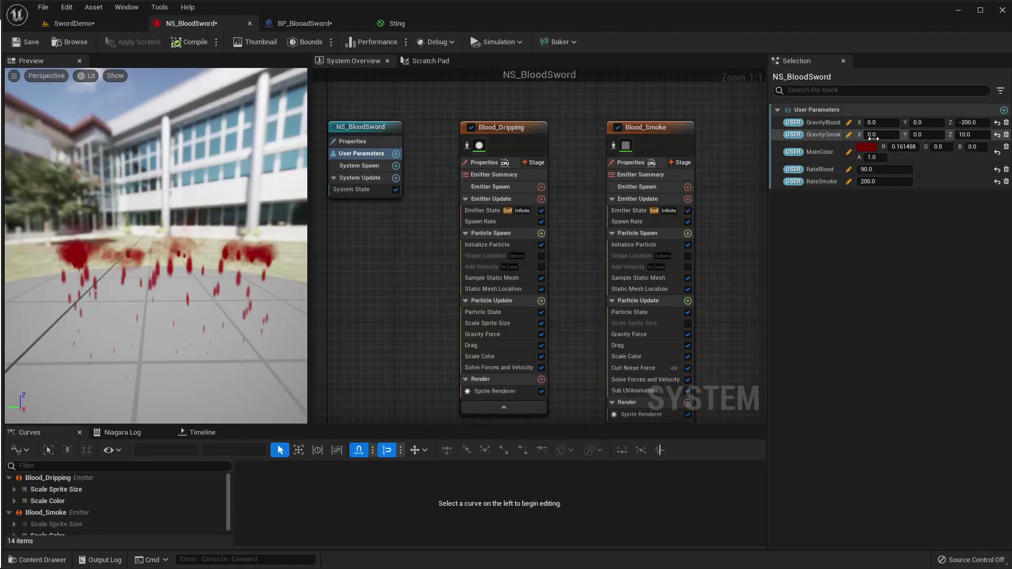
double_click(817, 128)
key(ctrl+c)
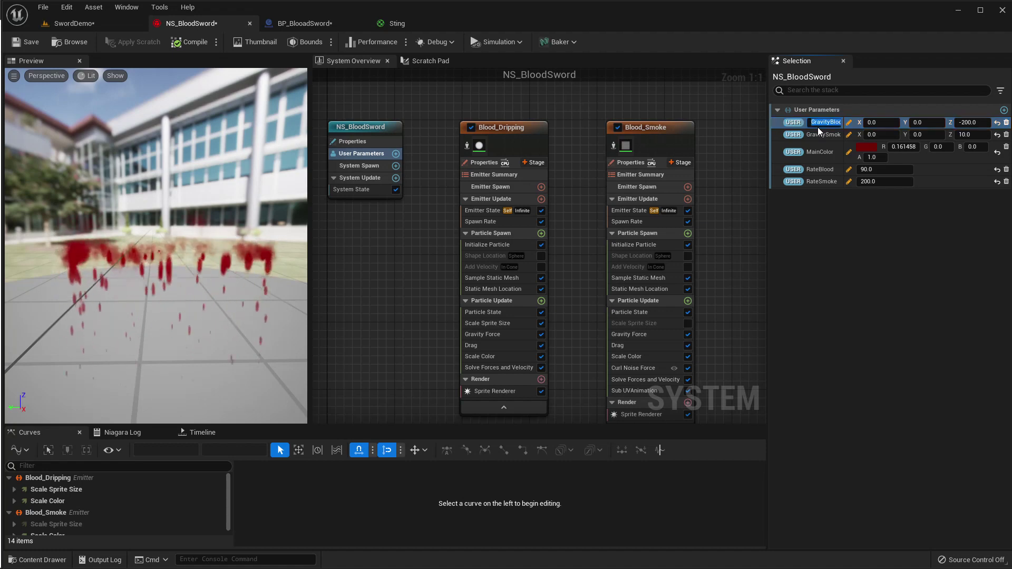
click(306, 23)
click(652, 199)
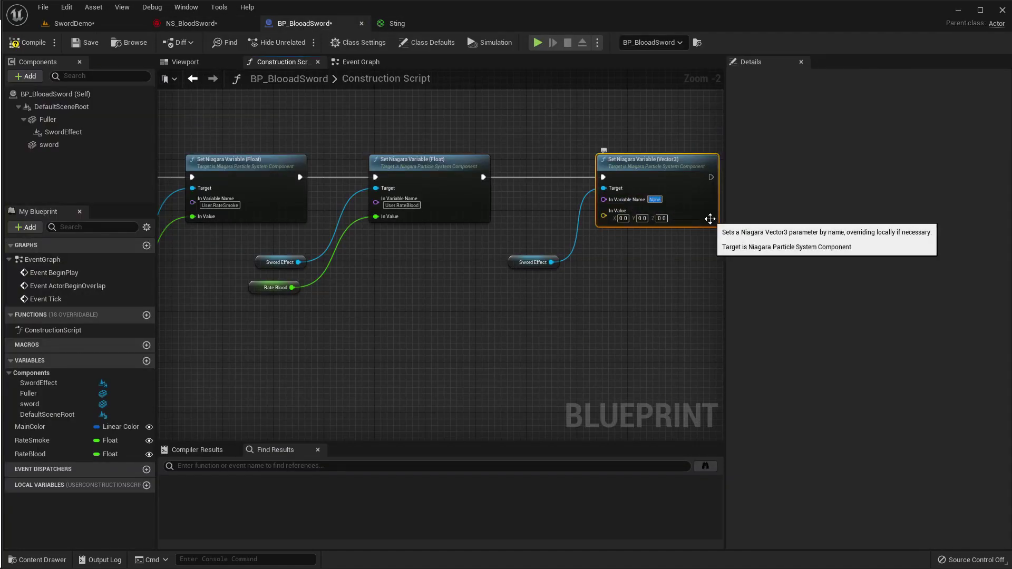
text(User.)
key(ctrl+v)
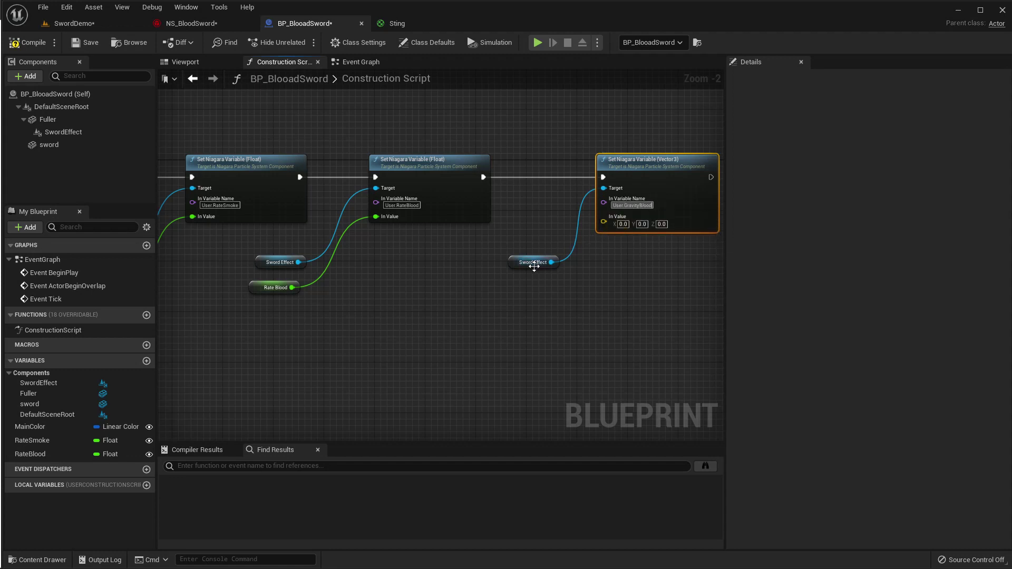
Promote the User.GravityBlood node's In Value to a variable named GravityBlood and place its getter below the Sword Effect node
right_click(606, 221)
click(627, 242)
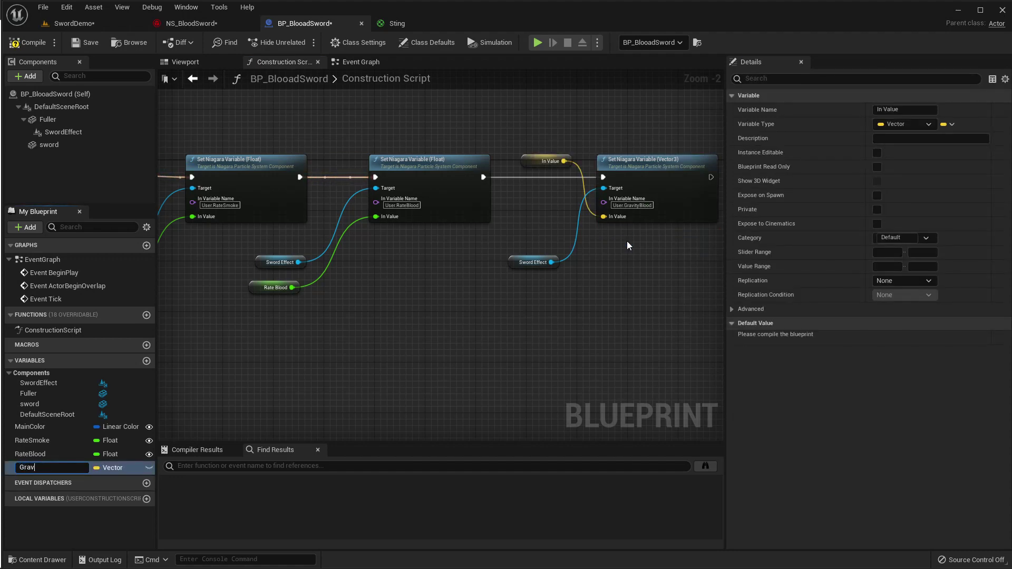
text(GravityBlood)
key(Return)
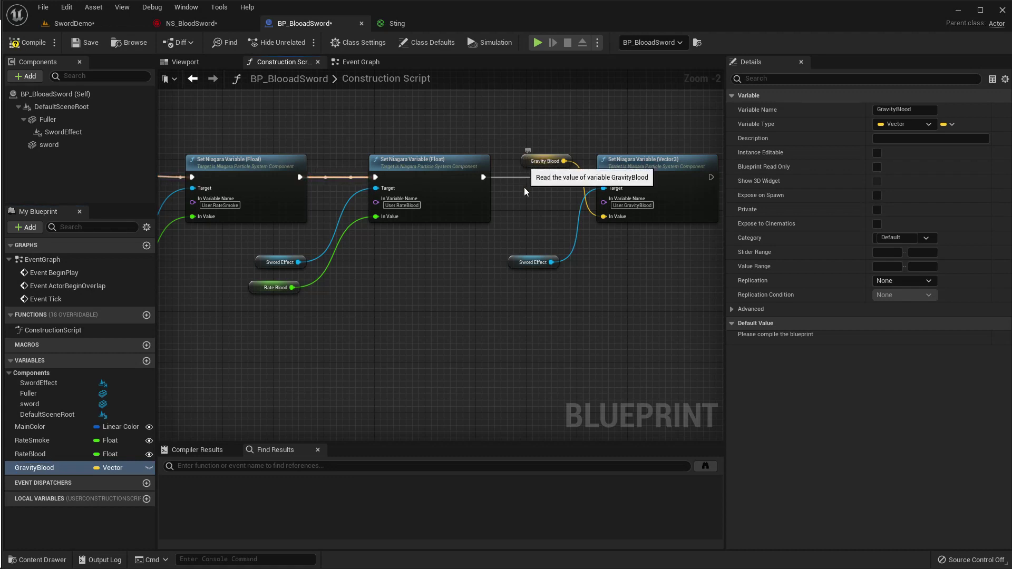
drag(530, 162, 530, 175)
Duplicate the Set Niagara Variable (Vector3) node with its Sword Effect reference and chain the copy after the User.GravityBlood node
right_drag(659, 300, 469, 323)
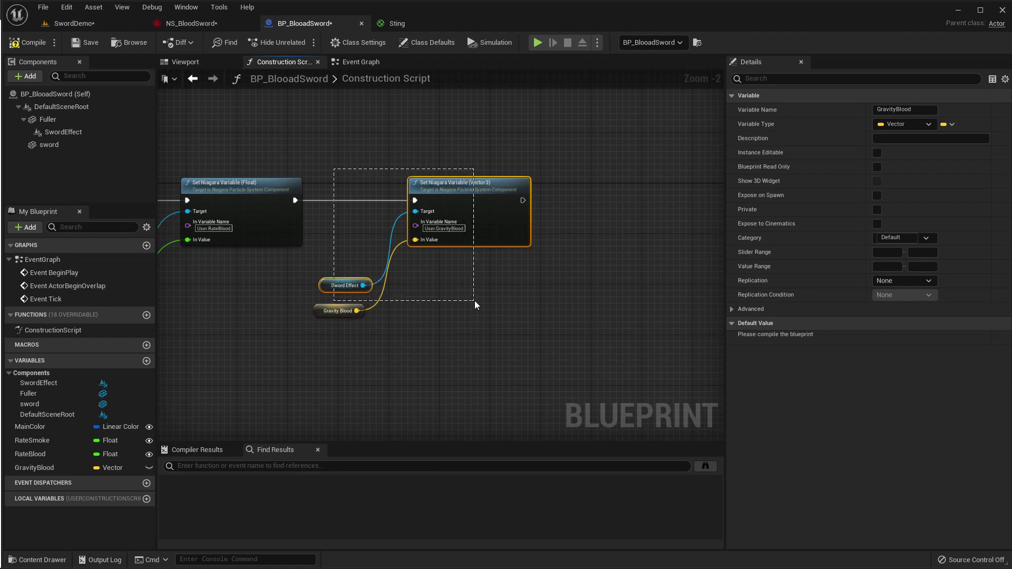
drag(480, 291, 483, 290)
key(ctrl+c)
key(ctrl+v)
drag(602, 241, 658, 189)
drag(592, 201, 529, 202)
Set the duplicated Vector3 node's In Variable Name to User.GravitySmoke
click(620, 228)
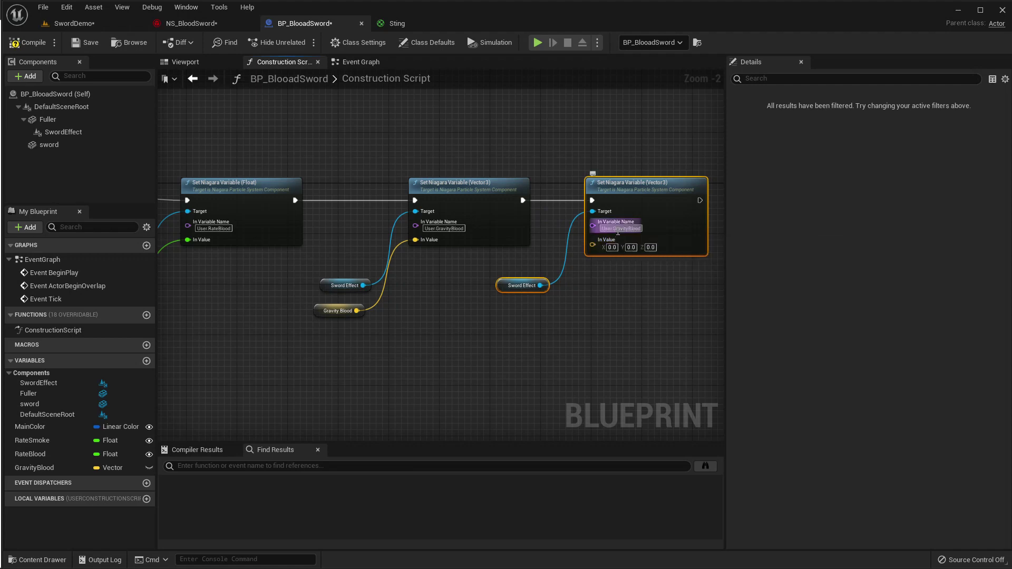
scroll(405, 284, up, 2)
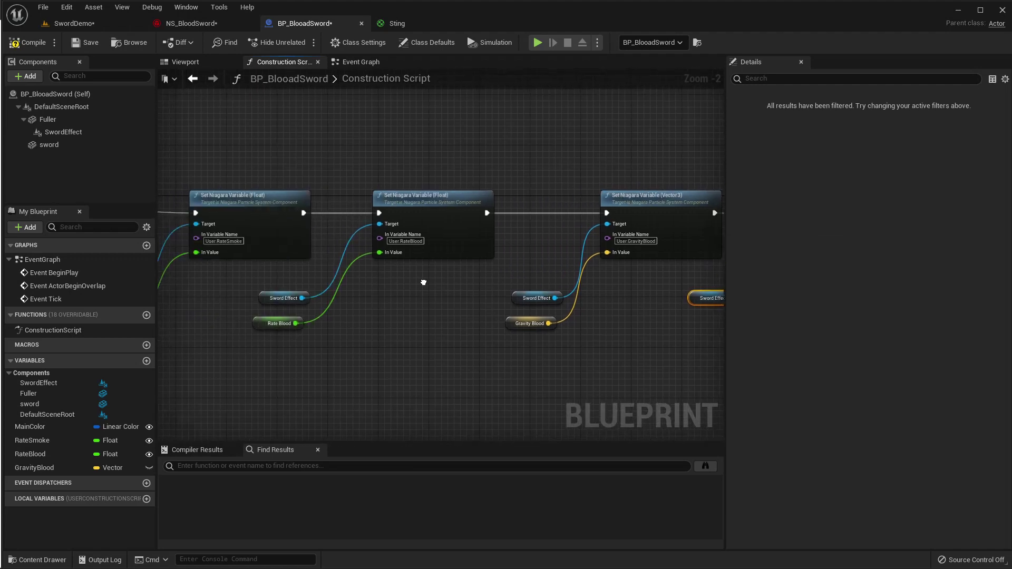
scroll(538, 257, down, 2)
click(603, 233)
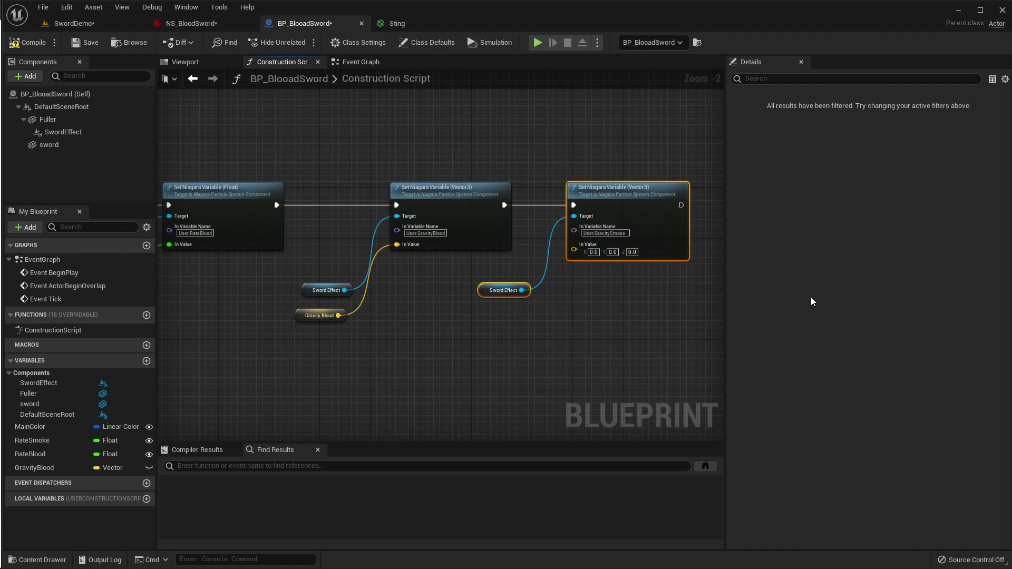
Promote the User.GravitySmoke node's In Value to a variable named GravitySmoke, place its getter below Sword Effect, and compile the blueprint
right_click(570, 251)
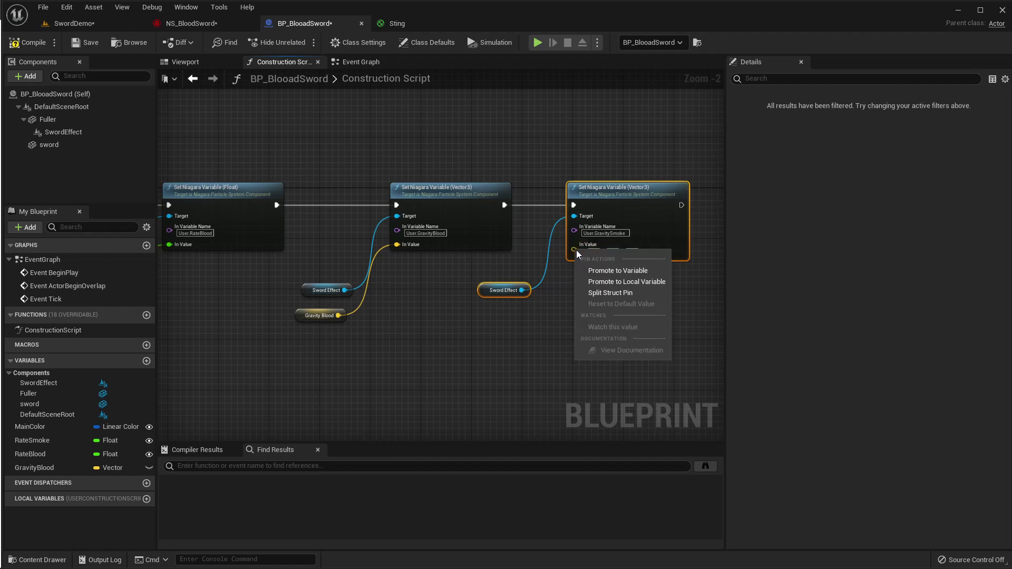
click(612, 269)
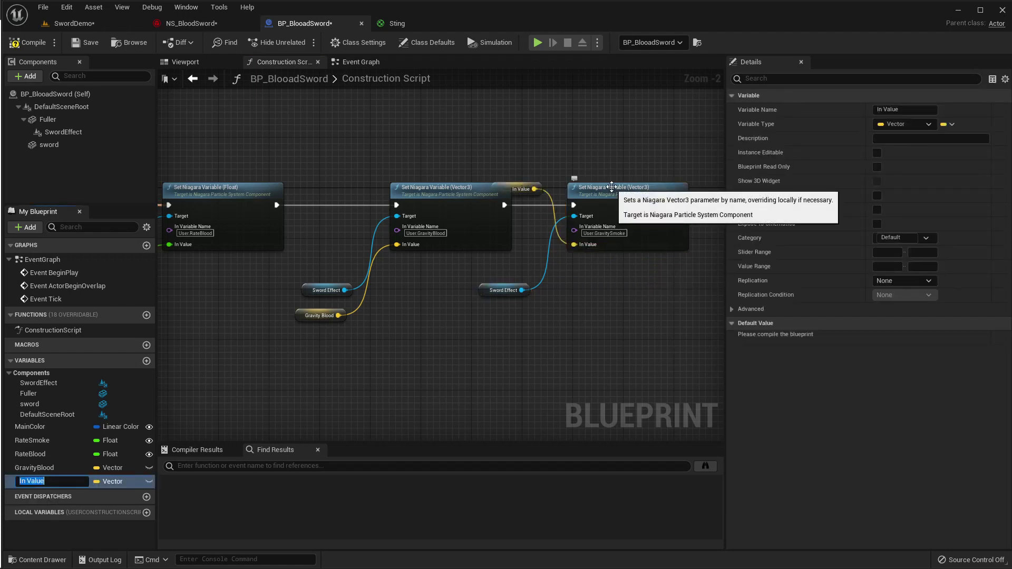
text(GravitySmoke)
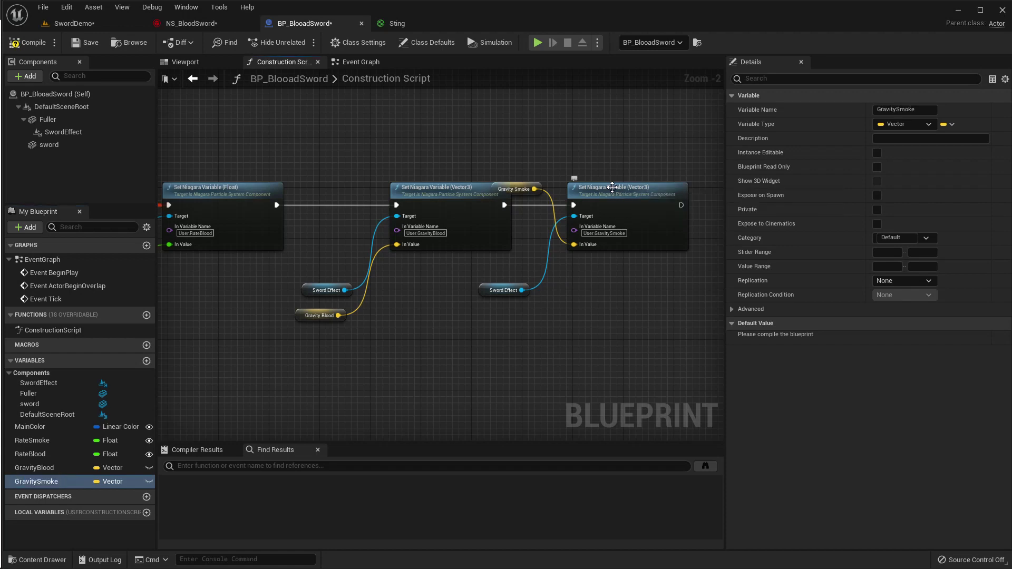
drag(519, 183, 540, 208)
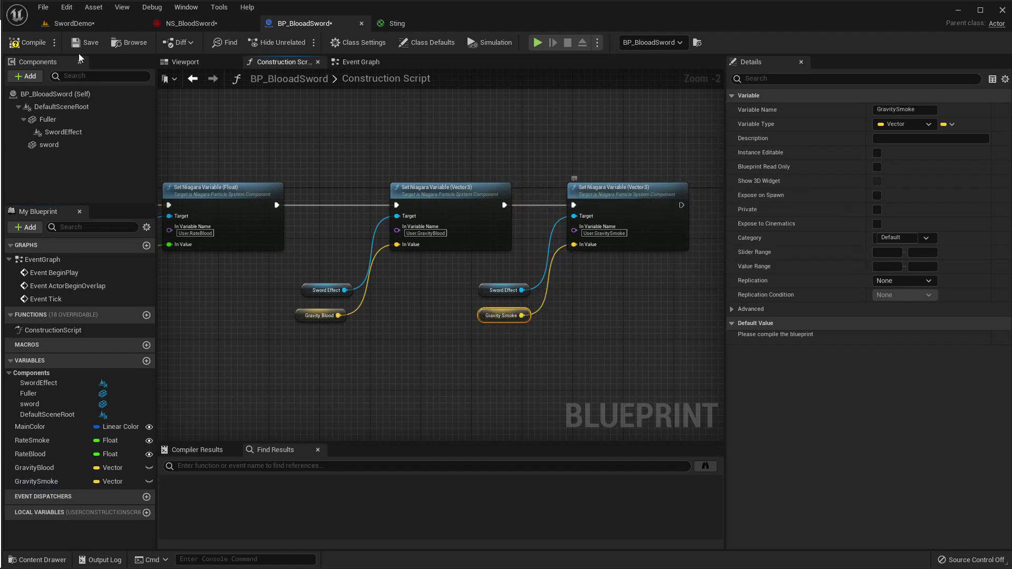
click(38, 46)
click(204, 62)
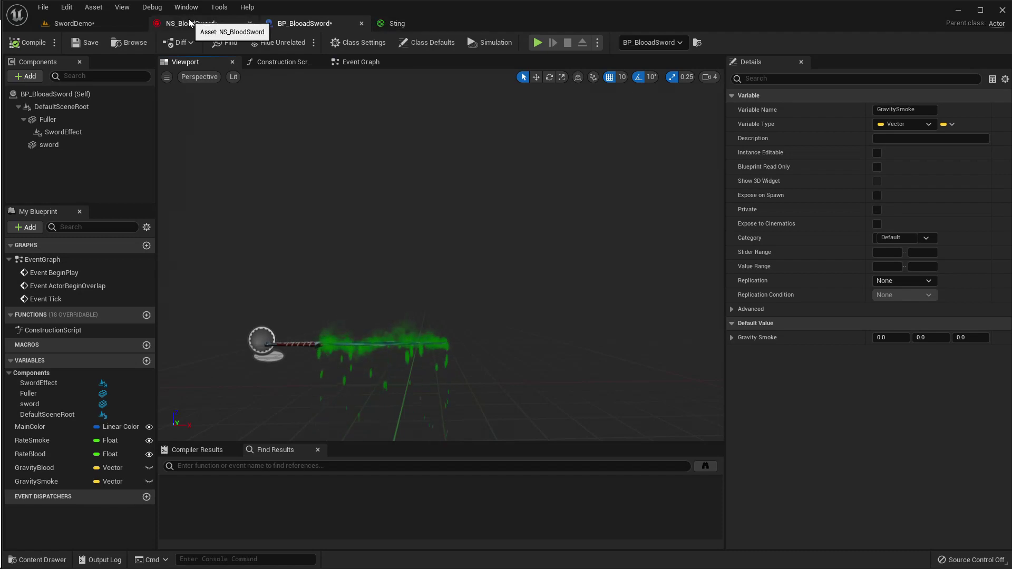
In NS_BloodSword, link the Gravity input of Blood_Dripping's Gravity Force module to the GravityBlood user parameter
click(217, 24)
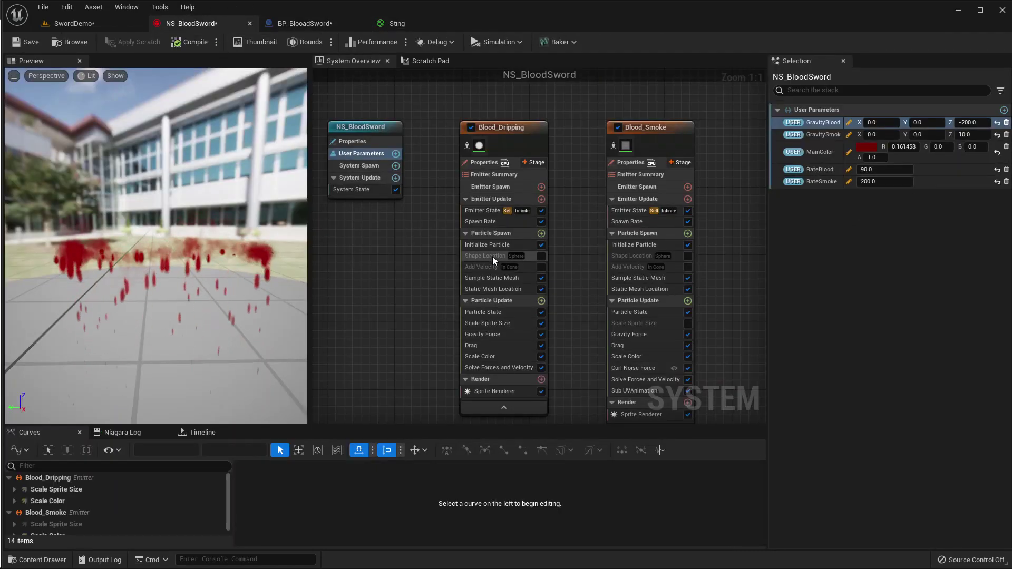
click(496, 335)
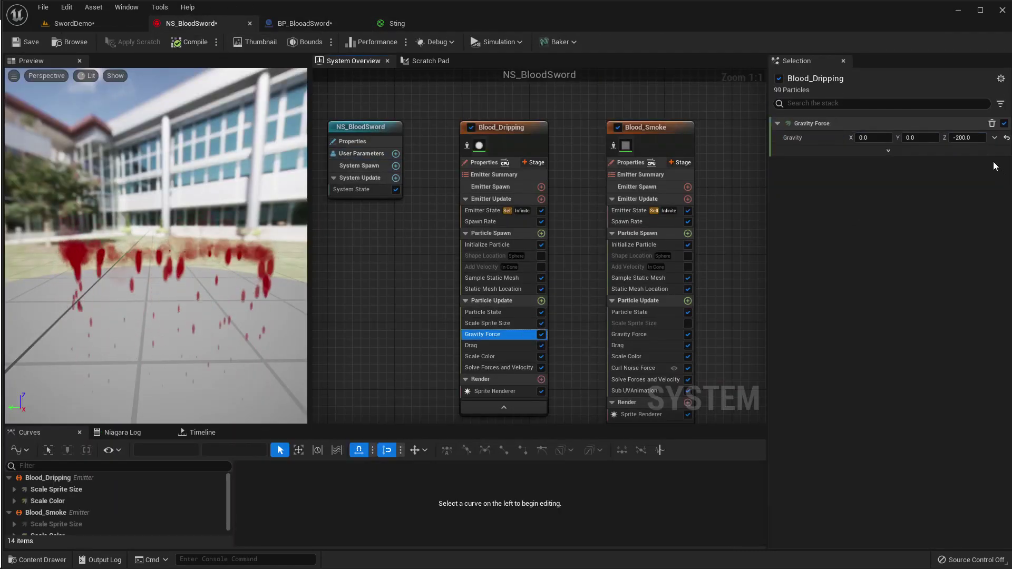
click(994, 138)
text(grav)
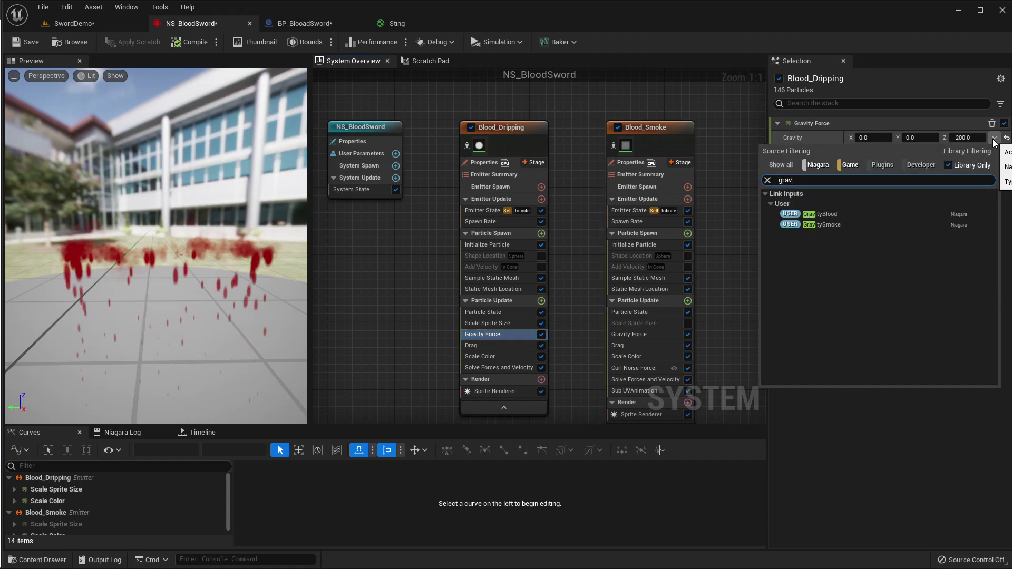
key(Down)
key(Down)
key(Up)
key(Return)
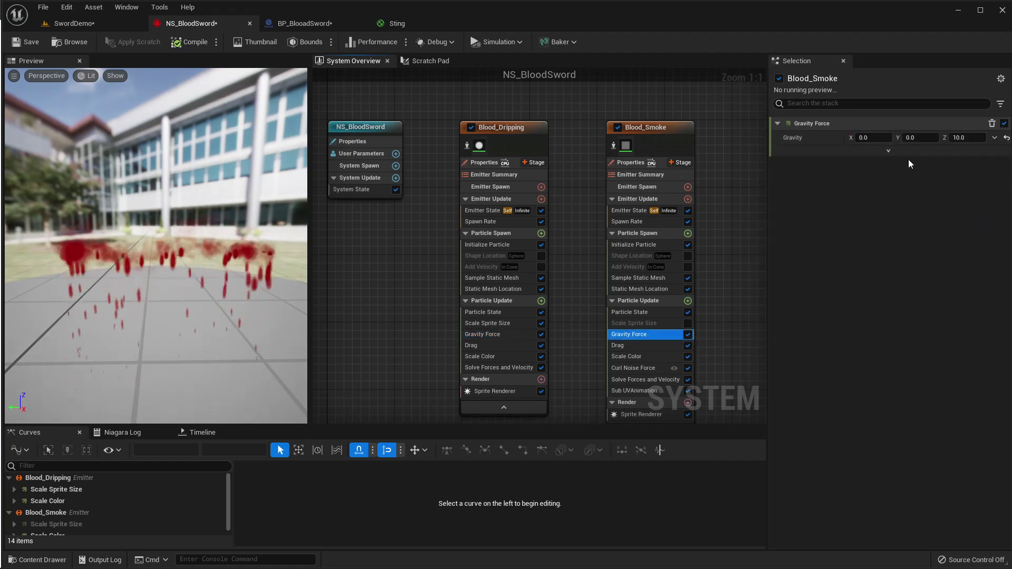
Link the Gravity input of Blood_Smoke's Gravity Force module to the GravitySmoke user parameter
click(996, 138)
text(gravi)
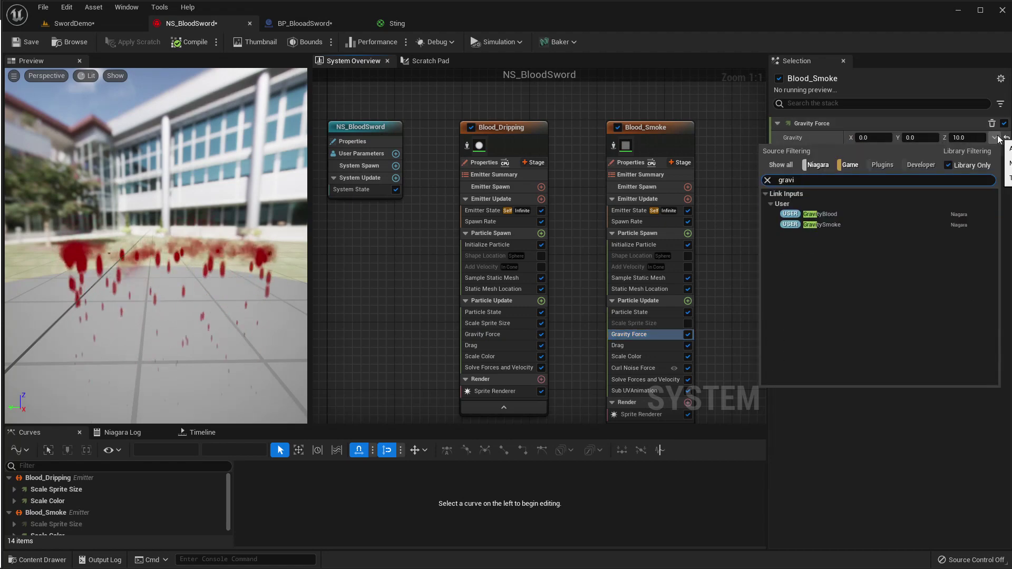
key(Down)
key(Down)
key(Return)
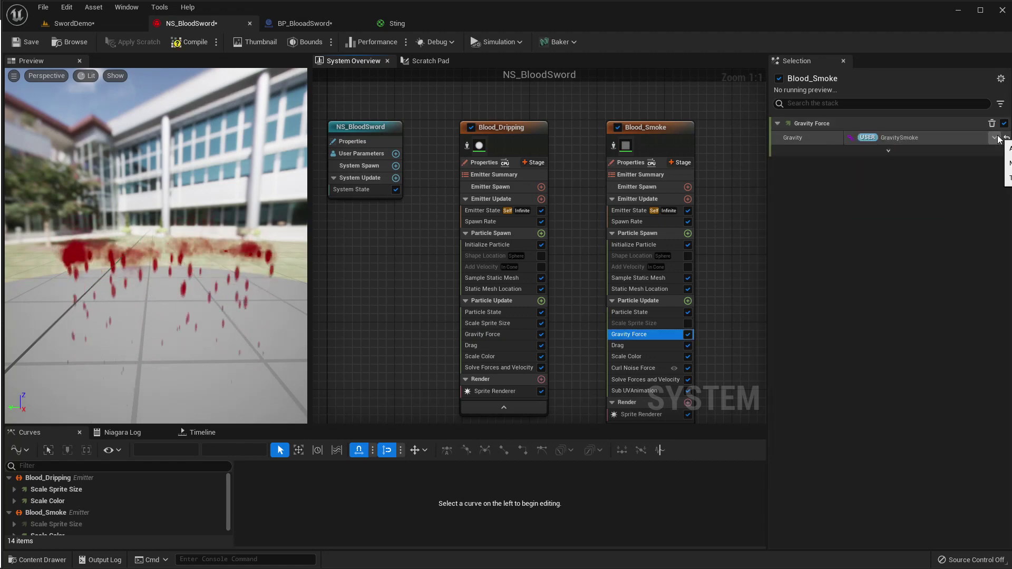
Make the GravityBlood and GravitySmoke variables in BP_BlooadSword instance editable
click(305, 24)
scroll(356, 391, up, 3)
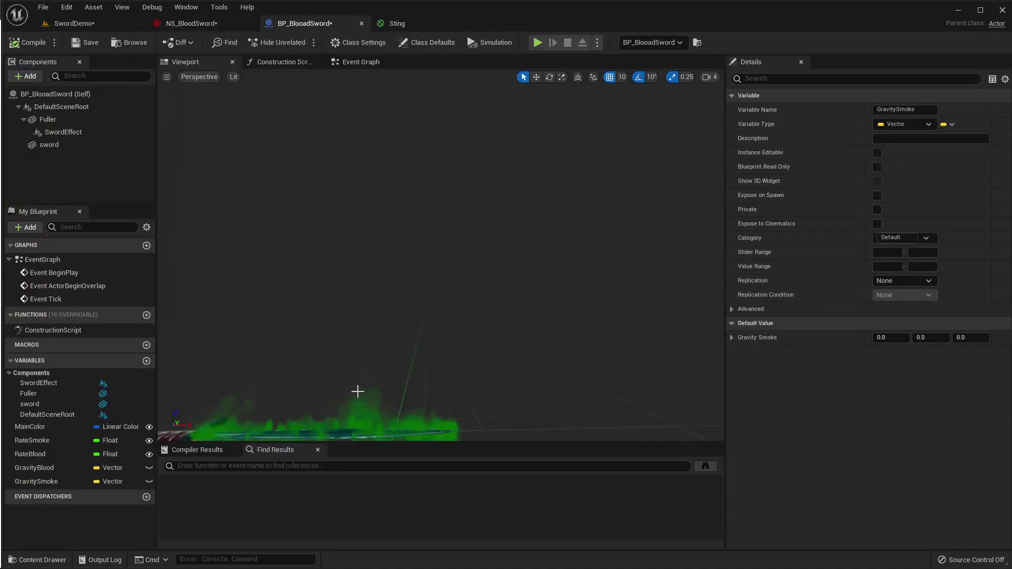
right_drag(357, 390, 375, 364)
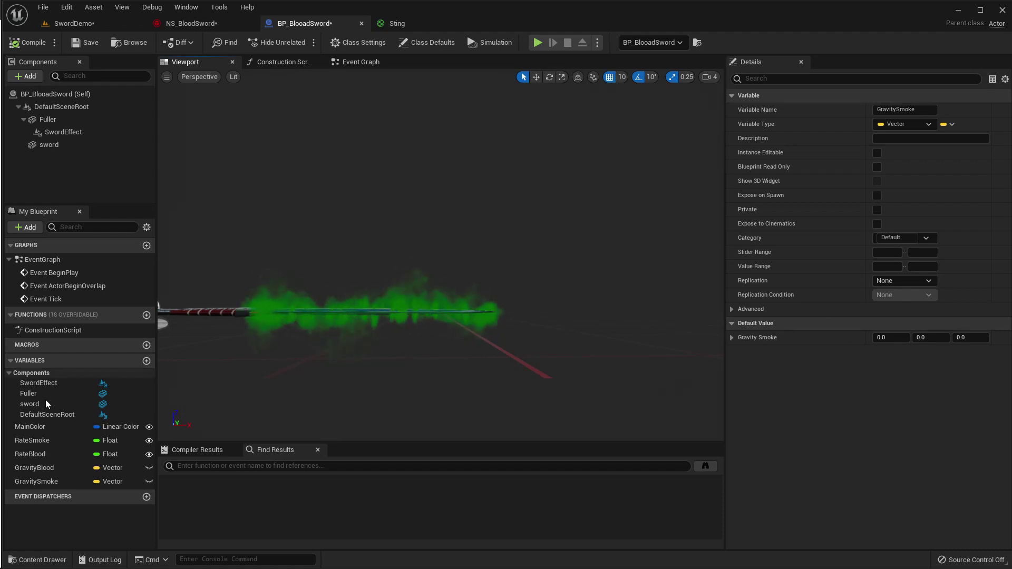
click(43, 470)
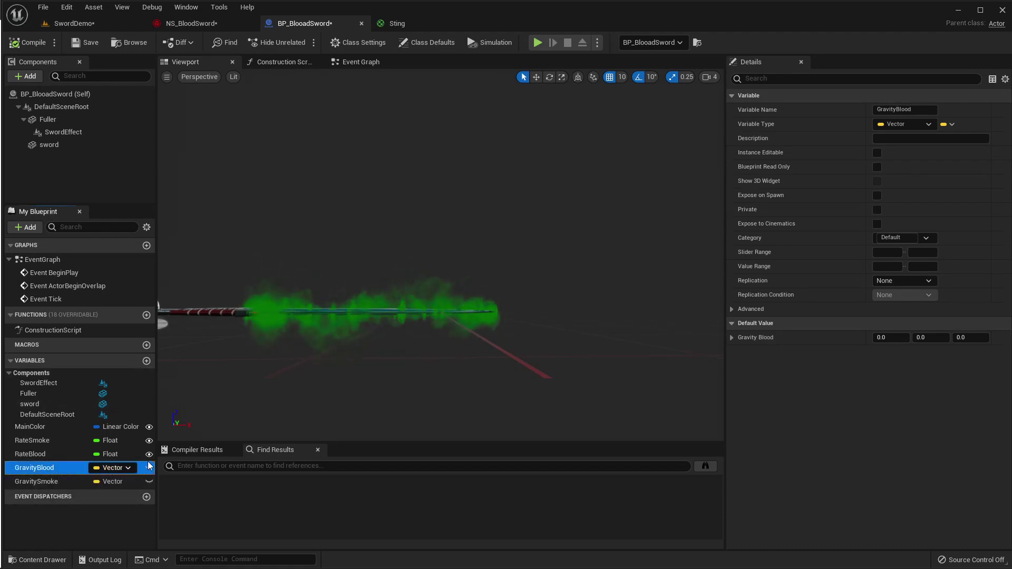
click(149, 467)
click(149, 480)
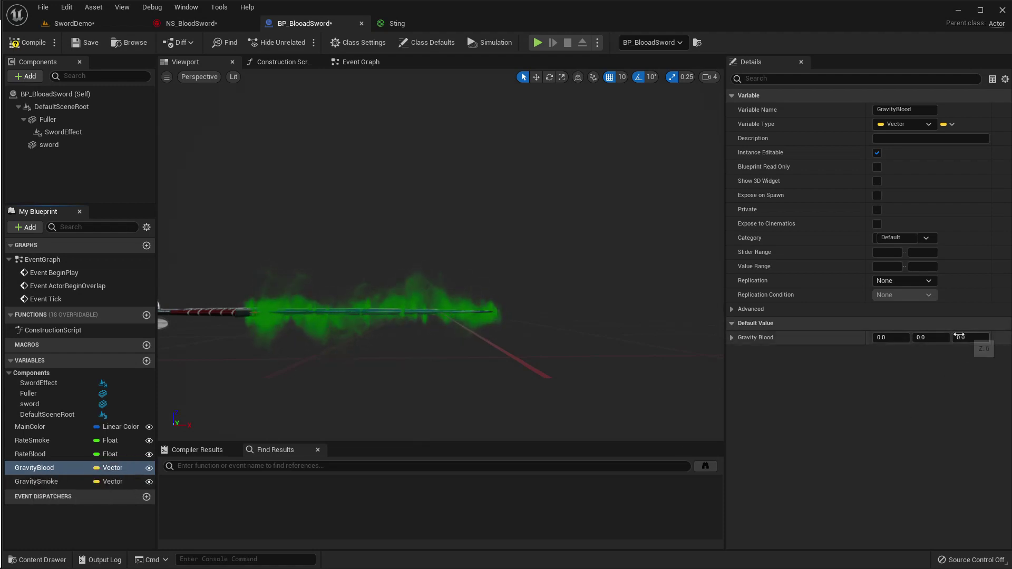
Try a default Z value of -50 for GravityBlood
click(974, 340)
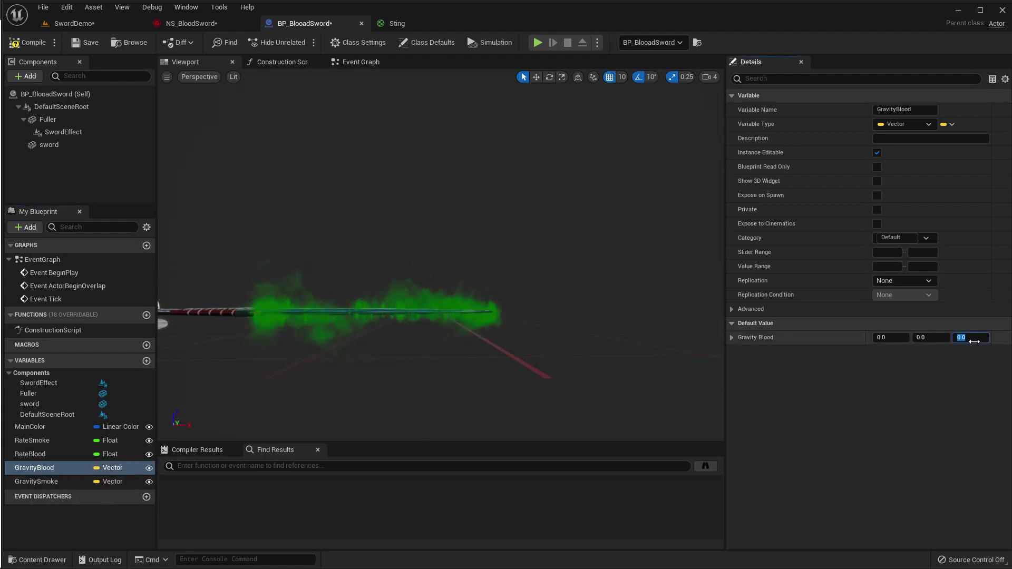
text(-50)
key(Return)
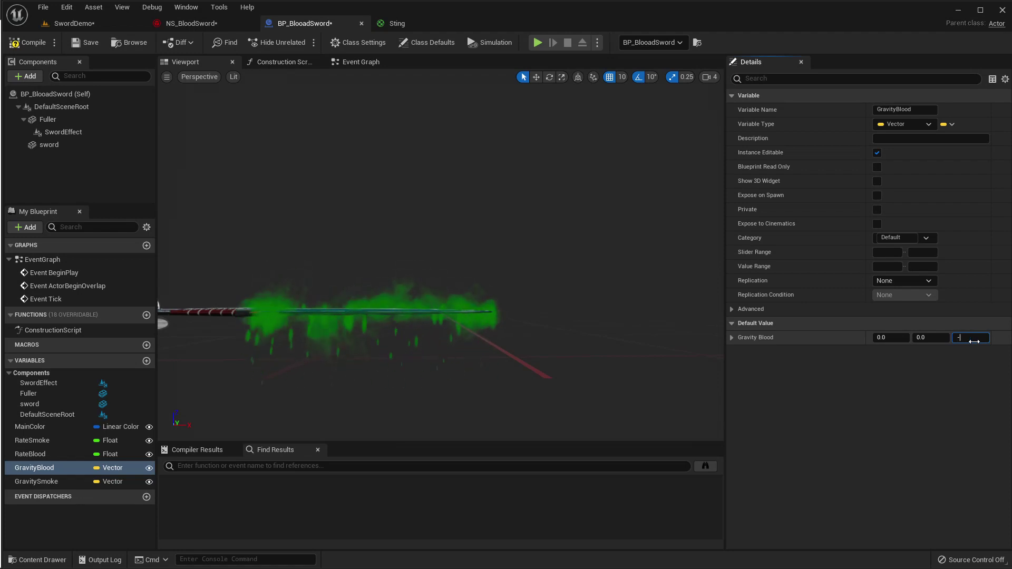
Set the default Z value of GravityBlood to -200 and check the dripping in the viewport
text(-)
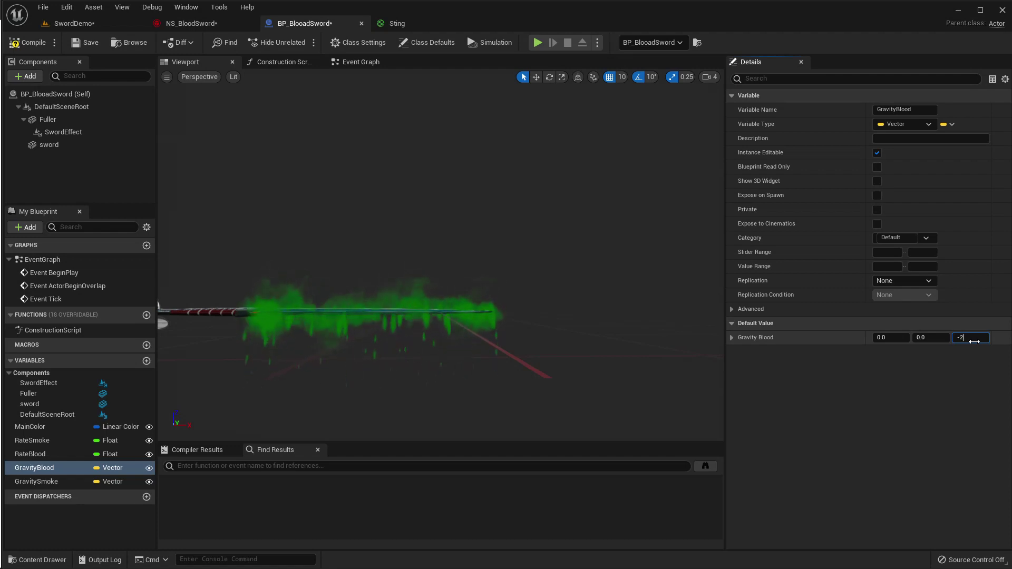
text(200)
key(Return)
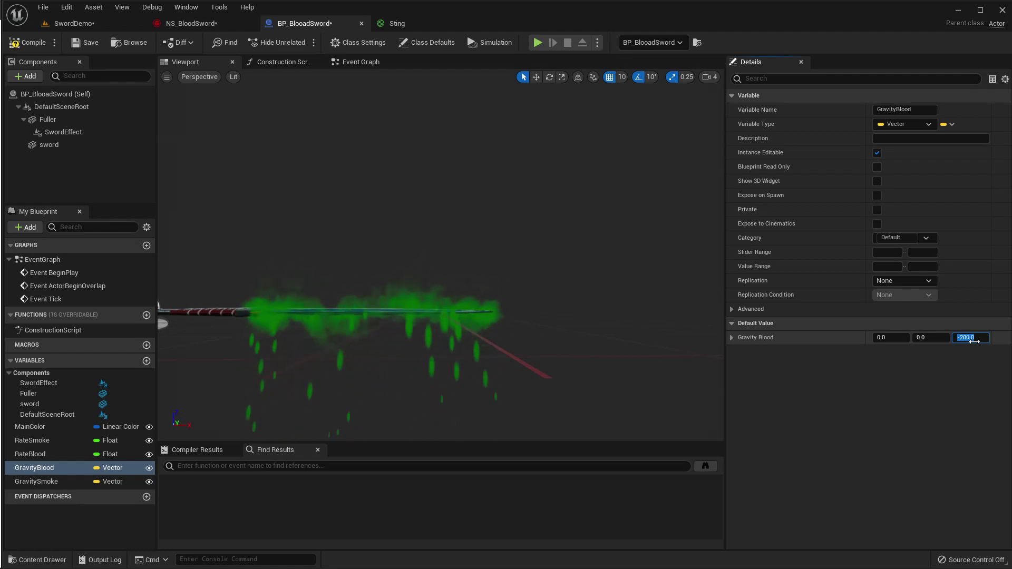
right_drag(527, 290, 529, 291)
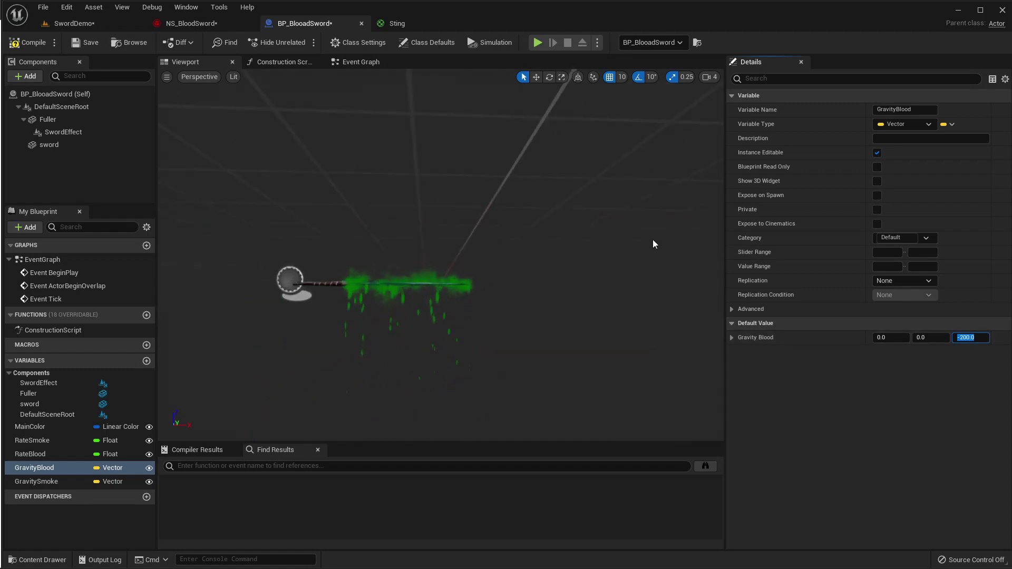
Set the default Z value of GravitySmoke to 10
click(37, 481)
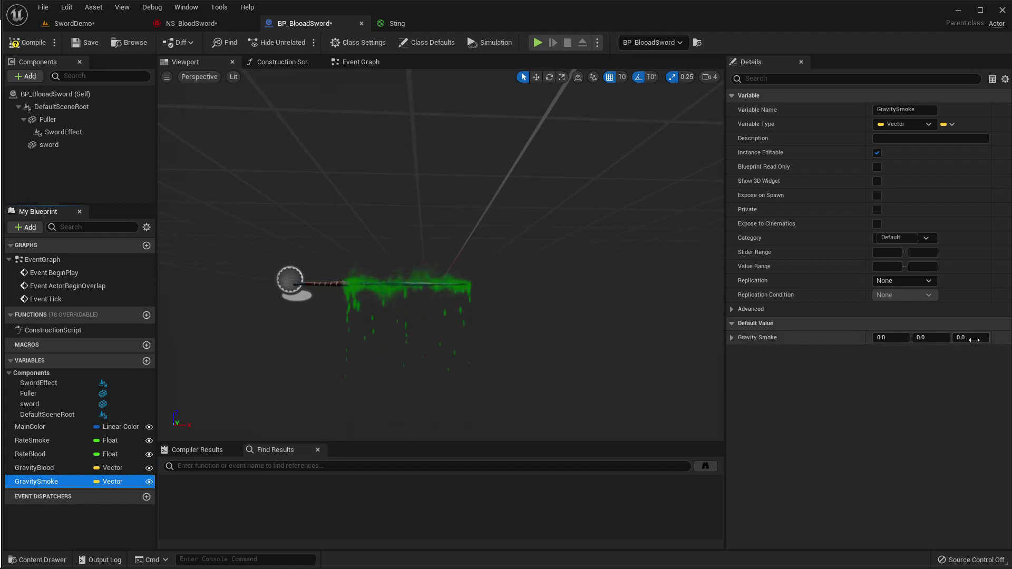
click(961, 337)
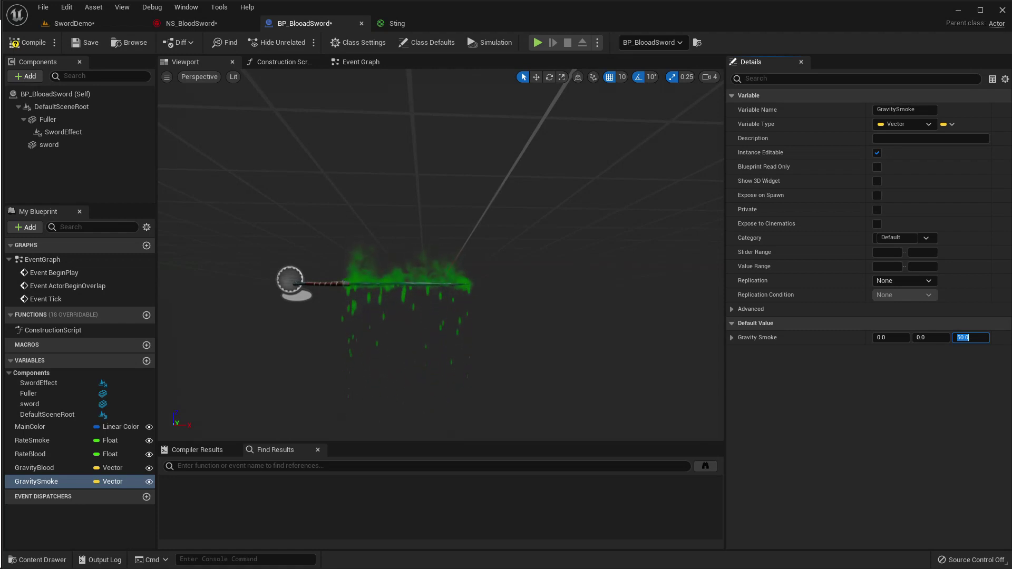
key(Return)
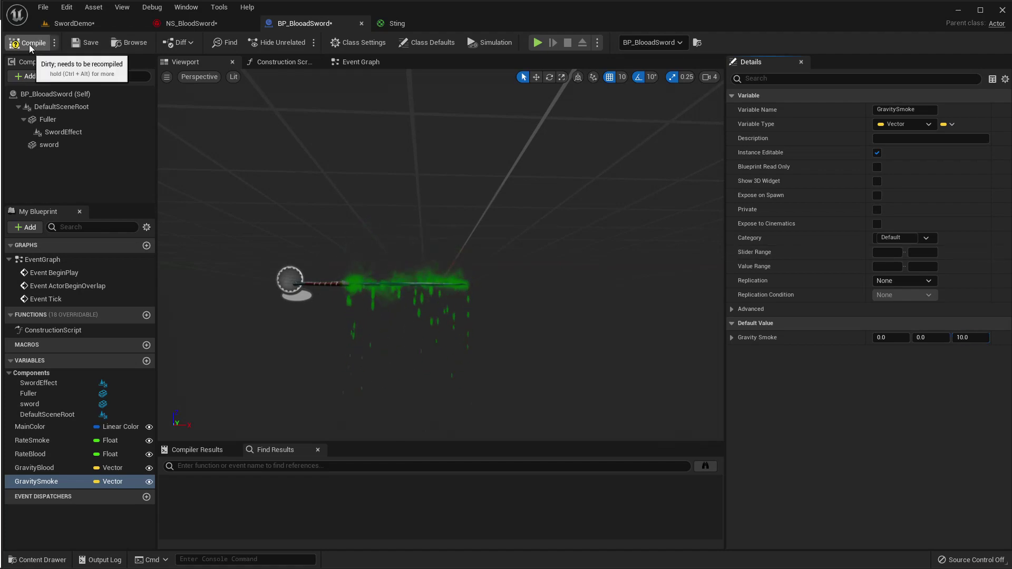
Examine the sword's blood and smoke effect in the SwordDemo level
click(85, 25)
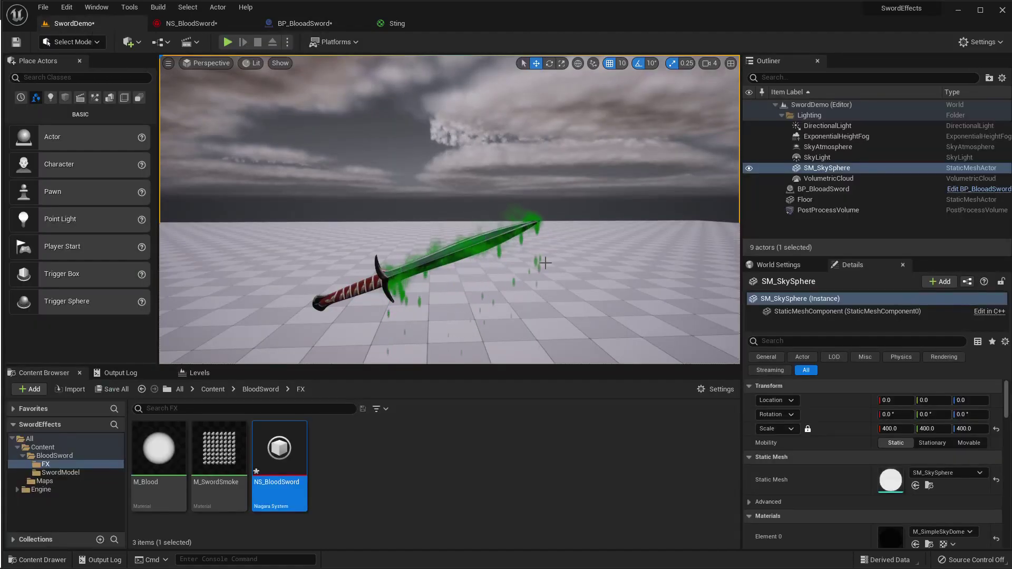
right_drag(448, 211, 472, 221)
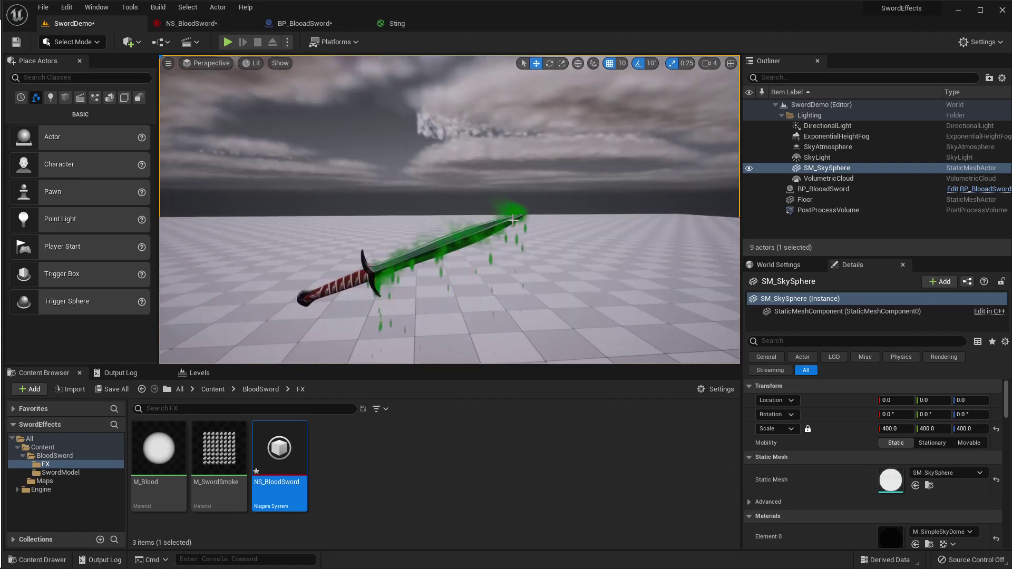
click(202, 27)
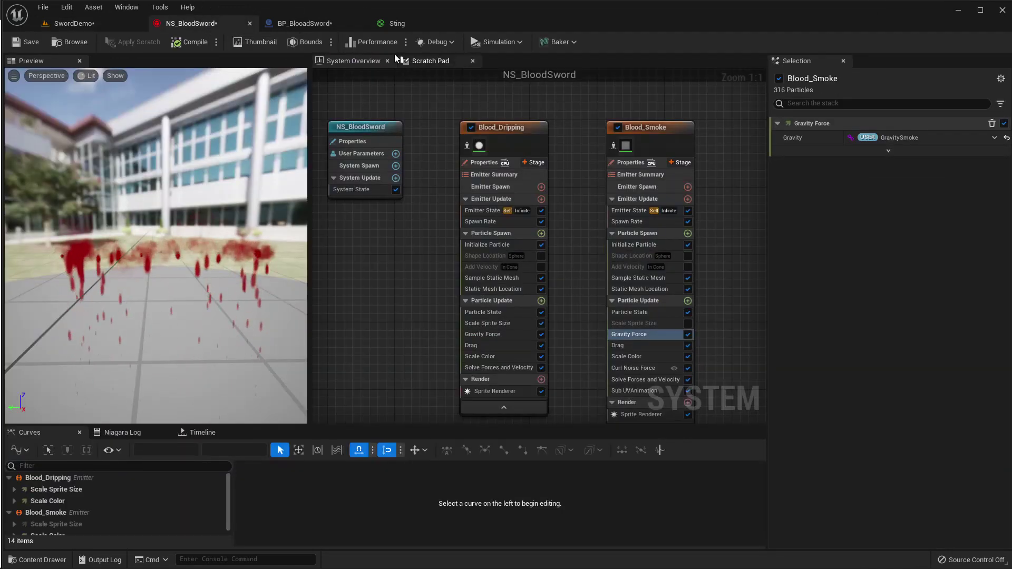
Set the default MainColor of BP_BlooadSword to red 0.1 and green 0, and check the sword in the SwordDemo level
click(305, 24)
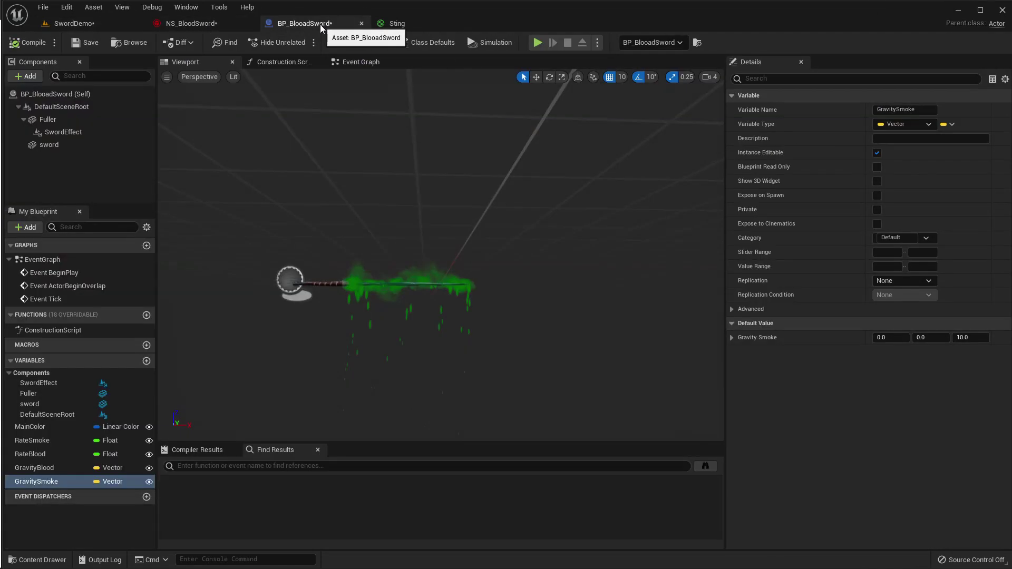
click(42, 429)
click(884, 298)
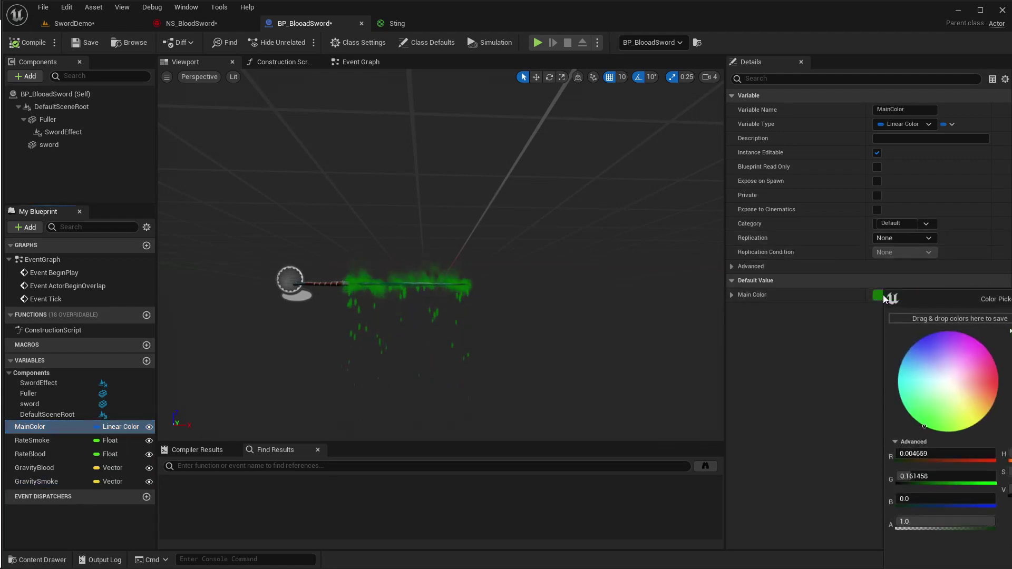
click(938, 455)
text(.1)
key(Tab)
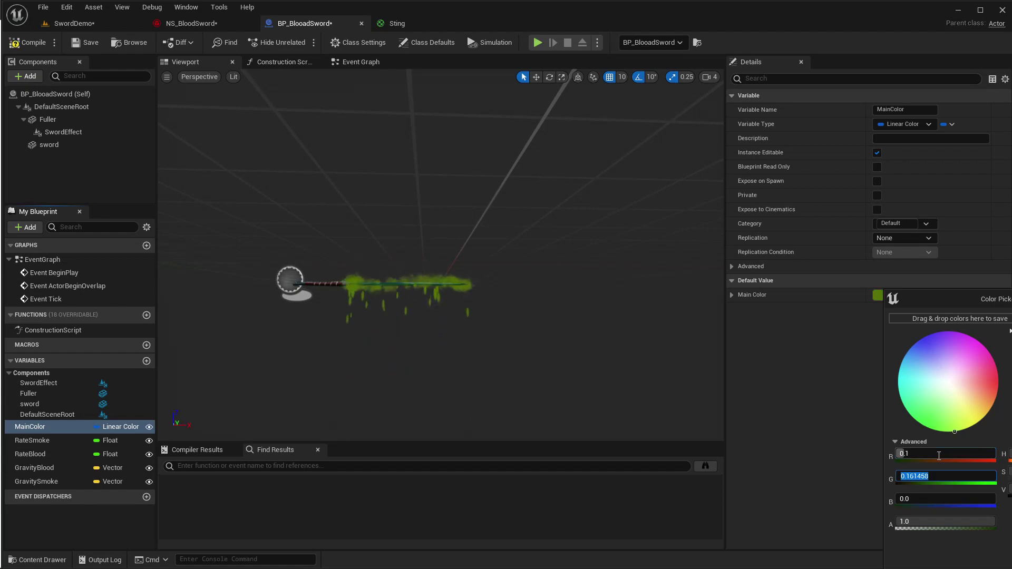
text(0)
key(Return)
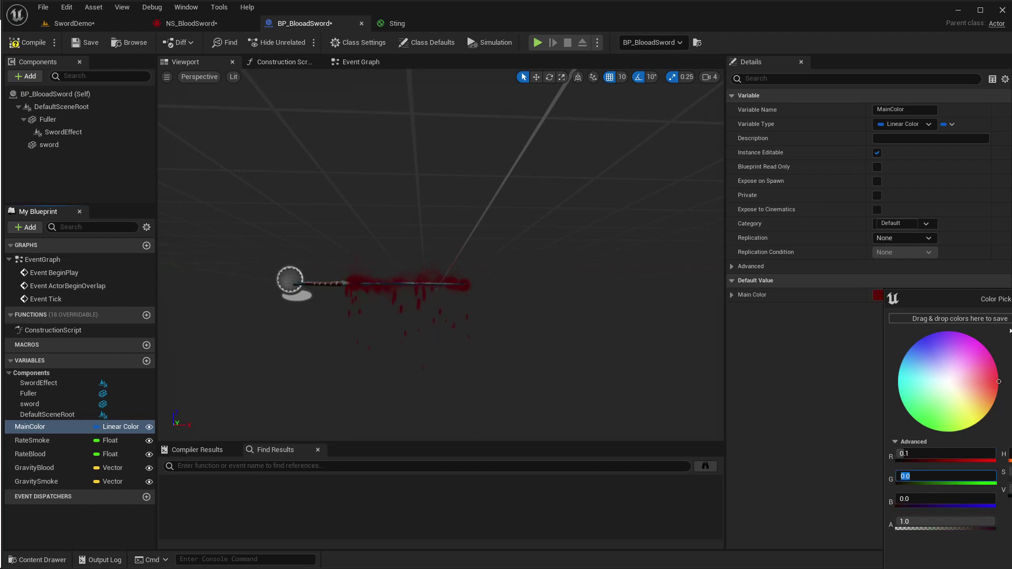
click(74, 23)
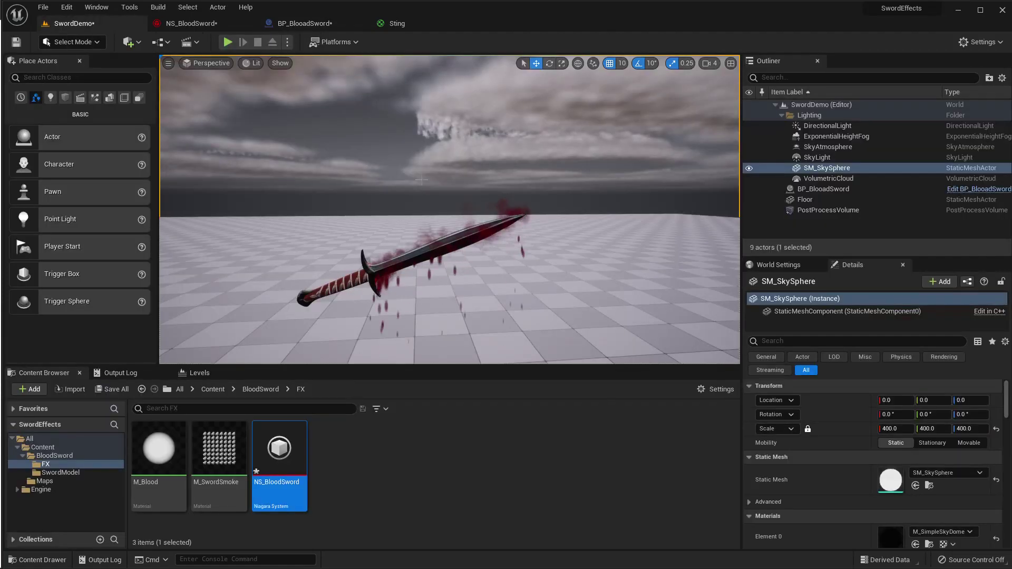
Raise the red value of the default MainColor in BP_BlooadSword to 0.2
click(191, 23)
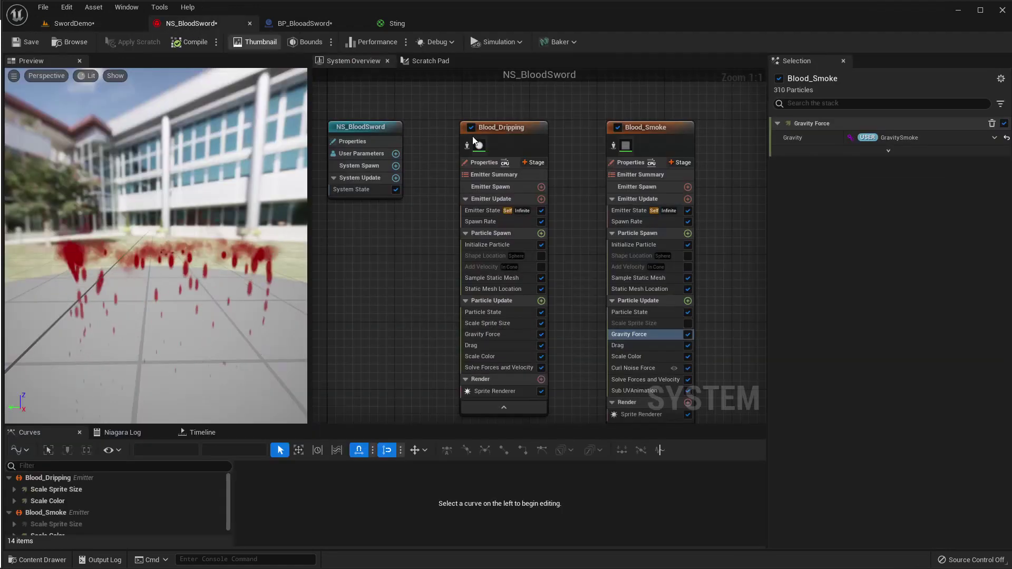
click(283, 24)
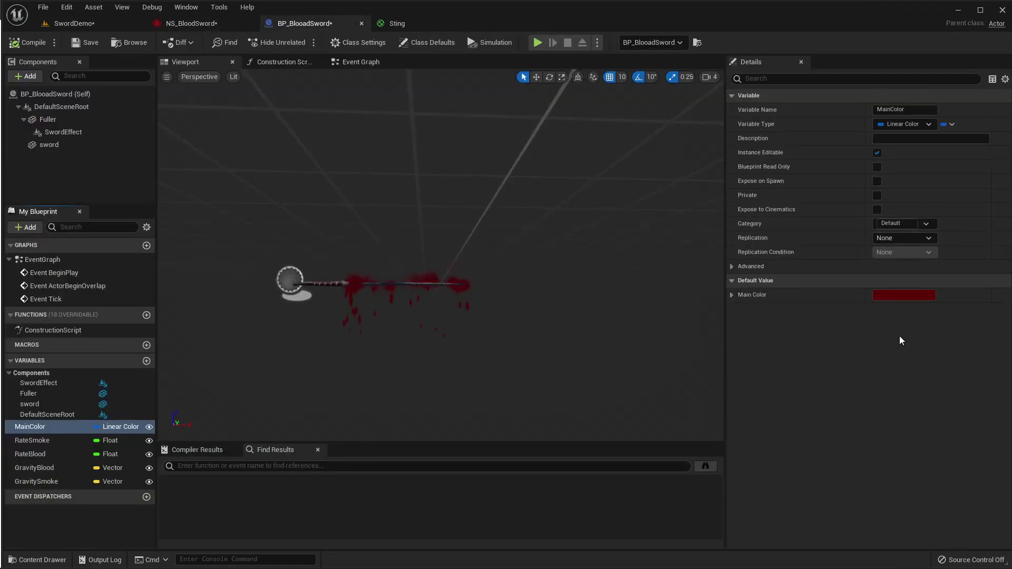
click(894, 293)
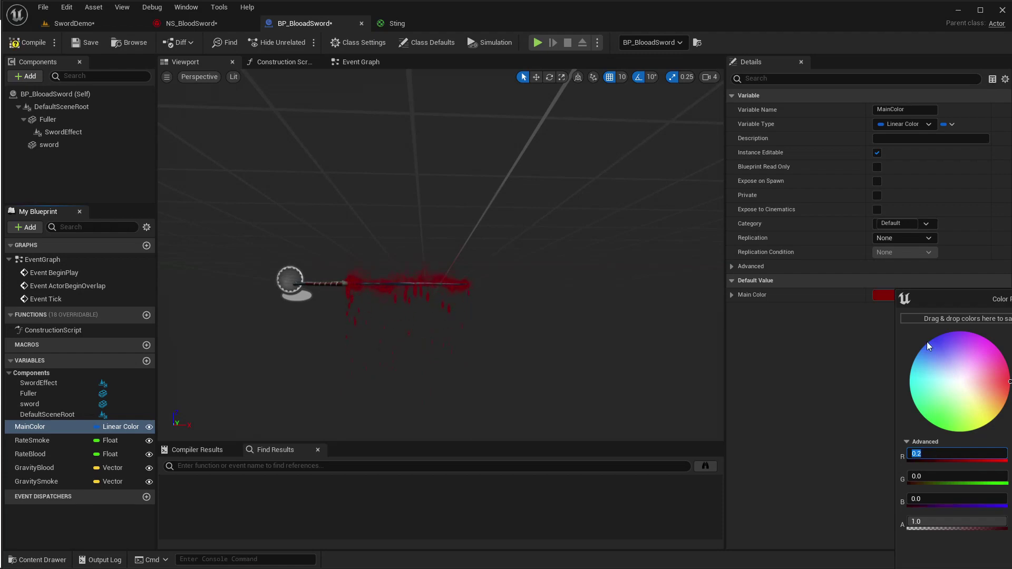
key(Return)
key(Escape)
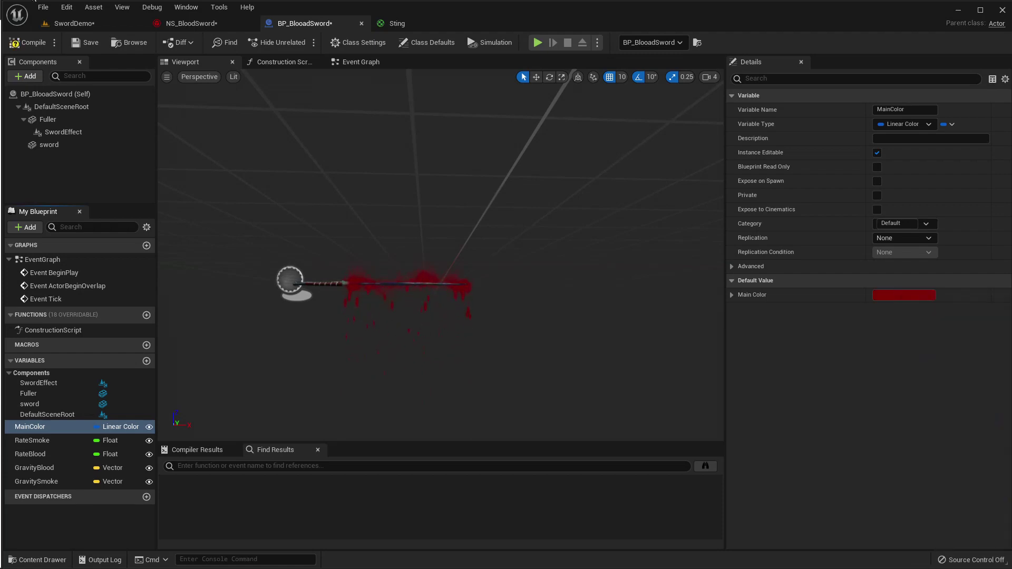
Duplicate the sword actor three times along X in the SwordDemo level, placing the copies at X 180, 310 and 450
click(74, 23)
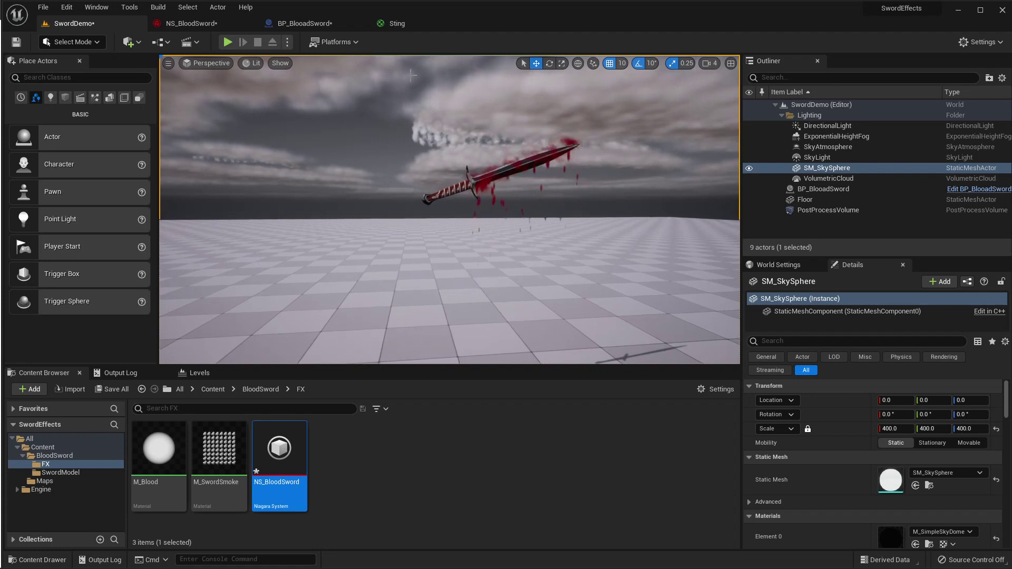
drag(415, 76, 440, 170)
click(421, 182)
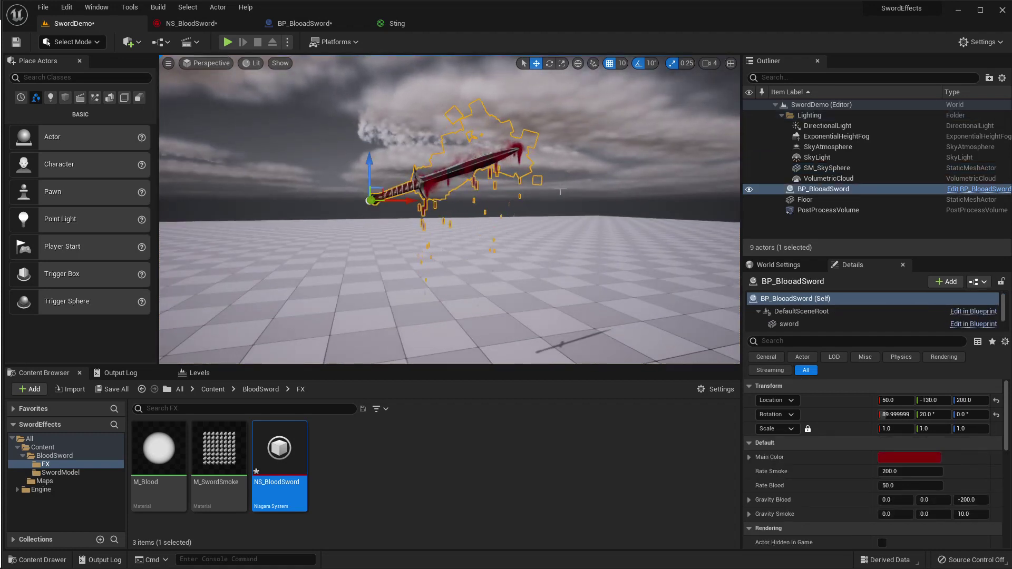
alt+drag(464, 204, 582, 205)
right_drag(582, 205, 506, 211)
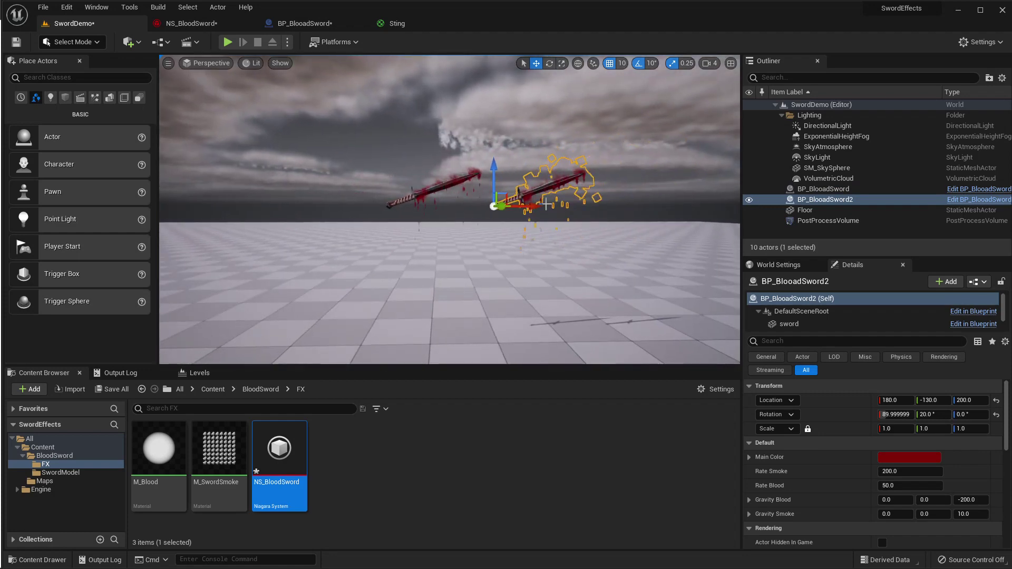
alt+drag(532, 207, 629, 212)
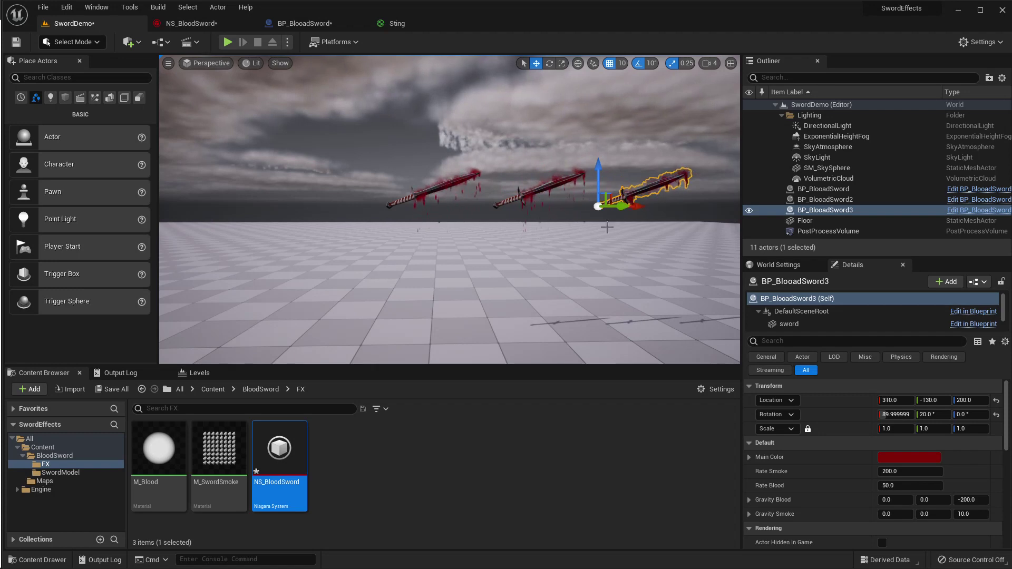
right_drag(492, 283, 566, 282)
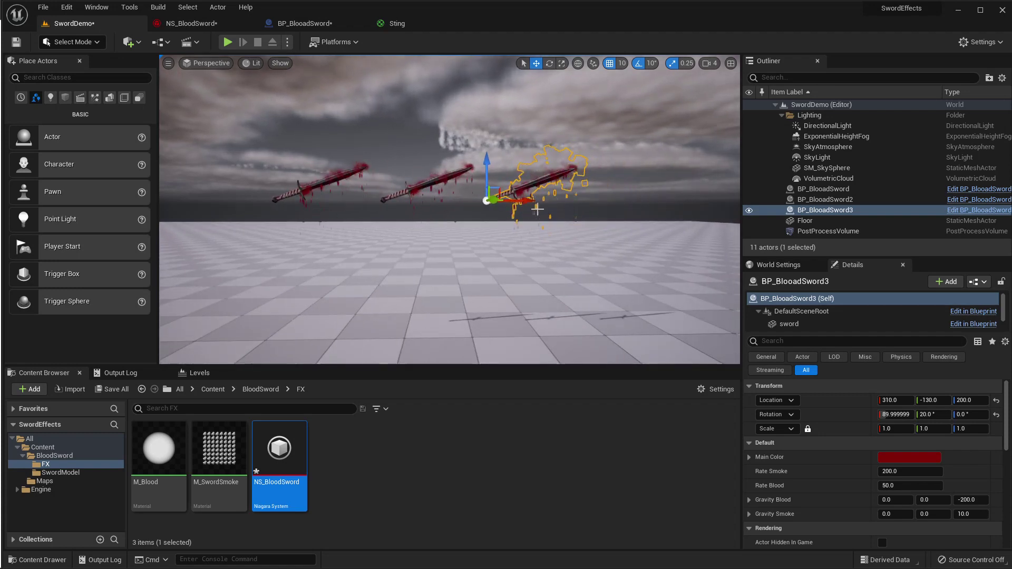
alt+drag(526, 203, 645, 217)
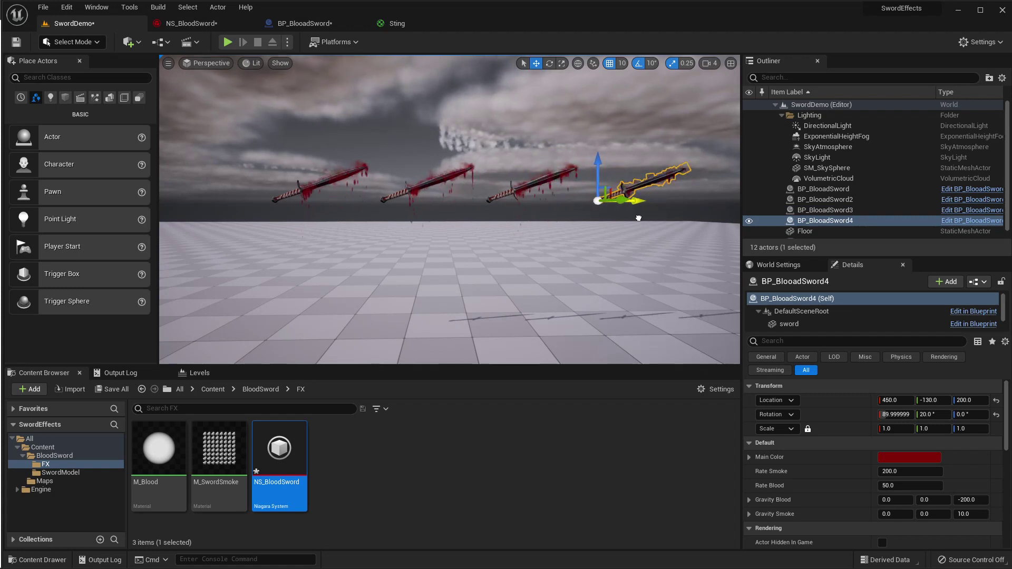
right_drag(543, 242, 529, 249)
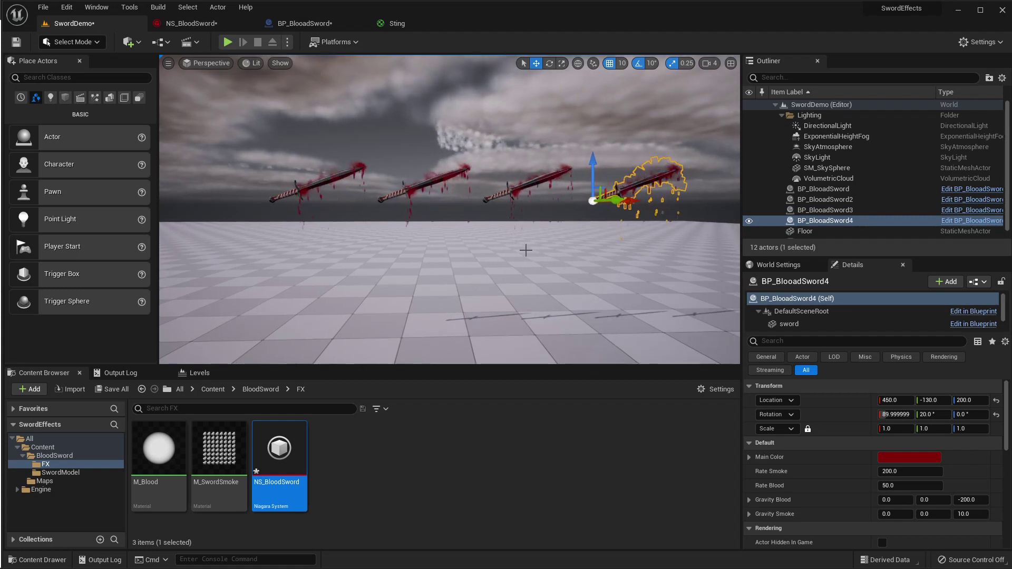
click(526, 250)
Change the Main Color of BP_BlooadSword2 to green with red 0 and green 0.2
scroll(457, 227, up, 3)
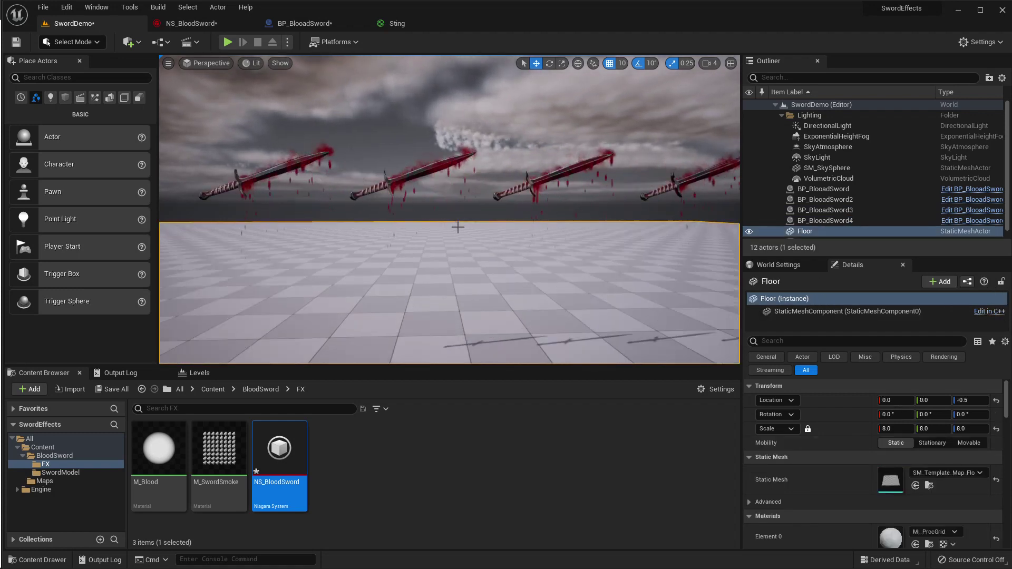
click(406, 182)
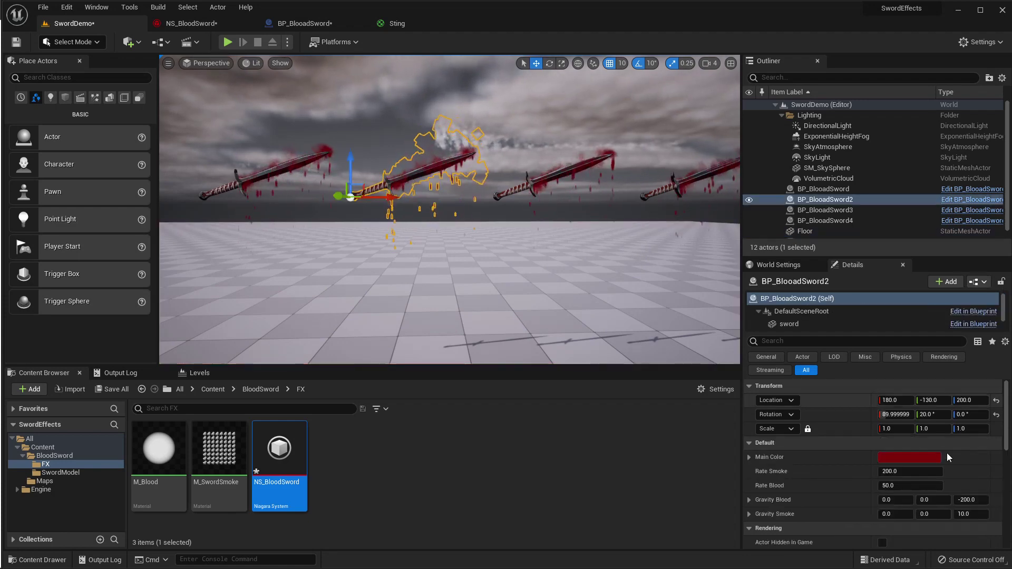
click(896, 456)
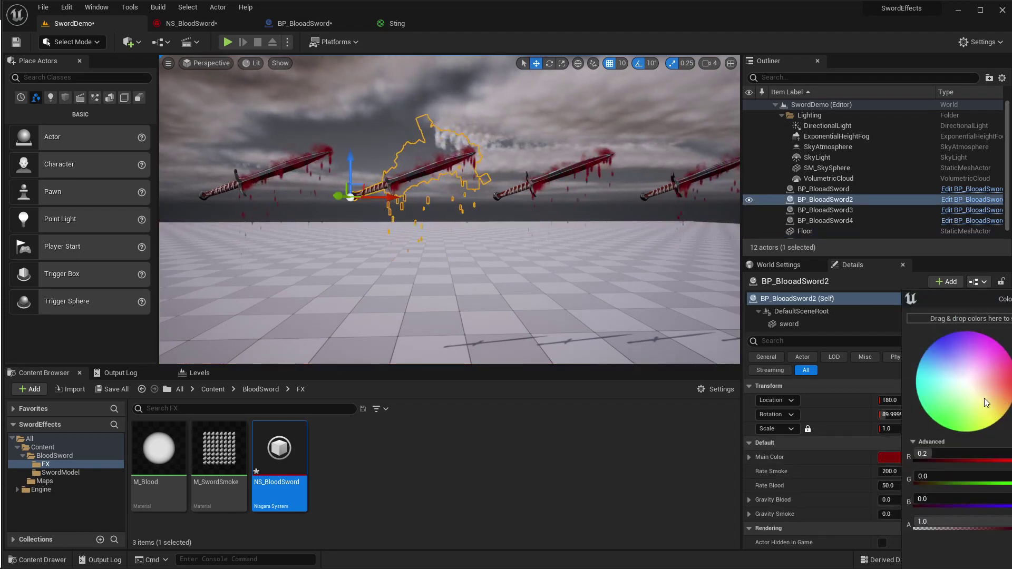
click(948, 454)
text(0)
key(Tab)
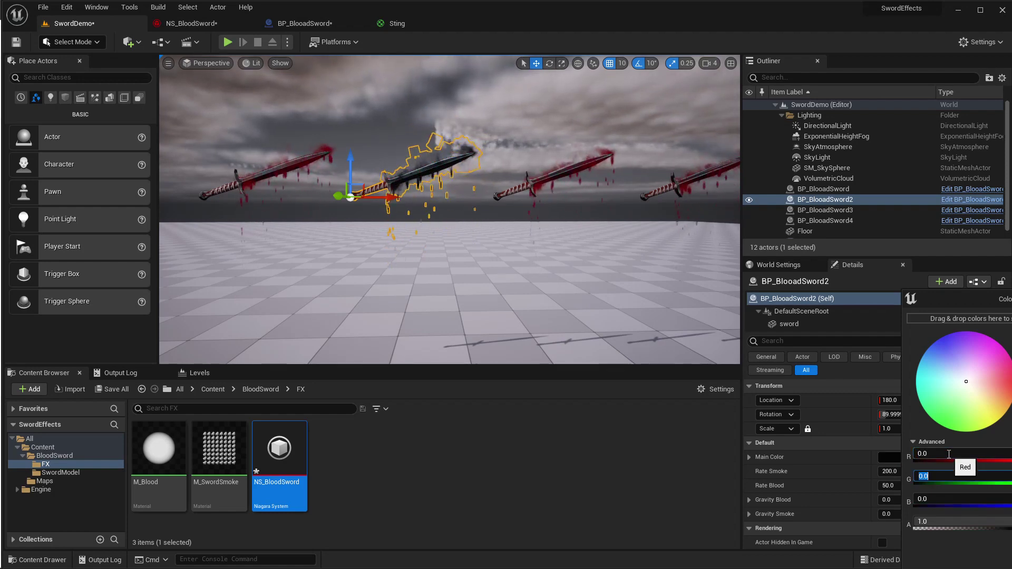
text(.2)
key(Return)
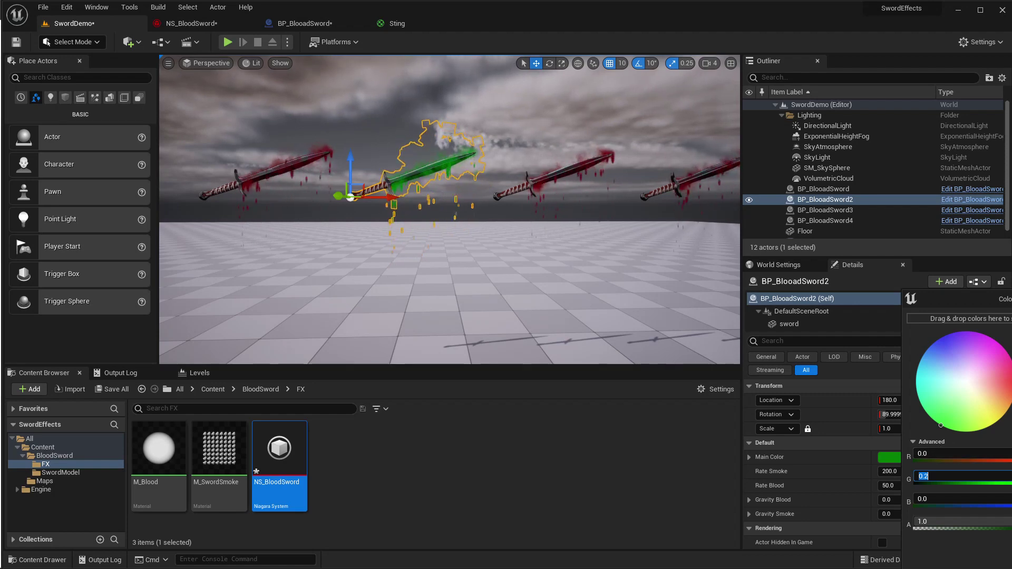
key(Return)
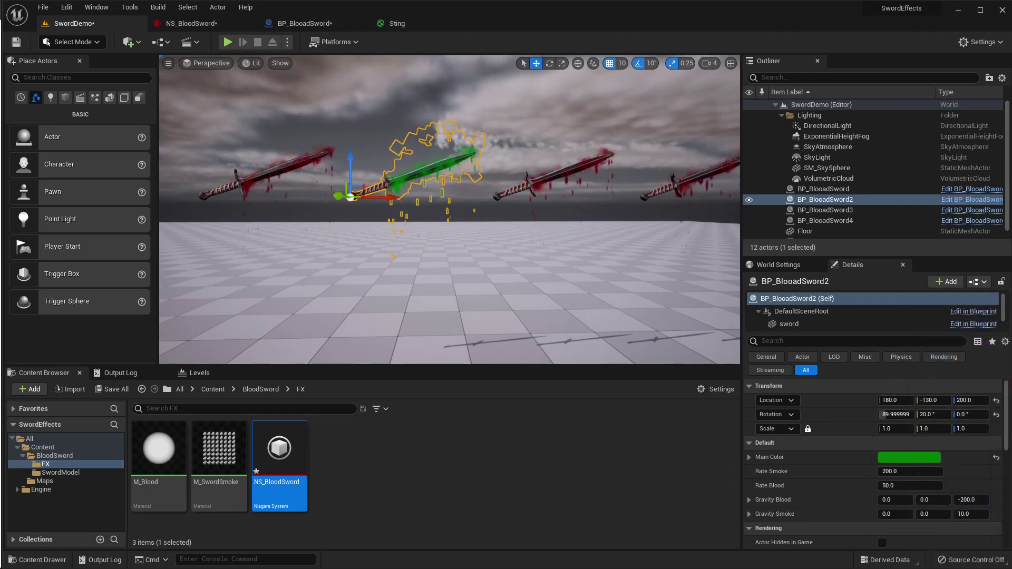
Set Rate Blood to 90, Rate Smoke to 50 and the Gravity Smoke Z value to 100 on the green sword
click(902, 488)
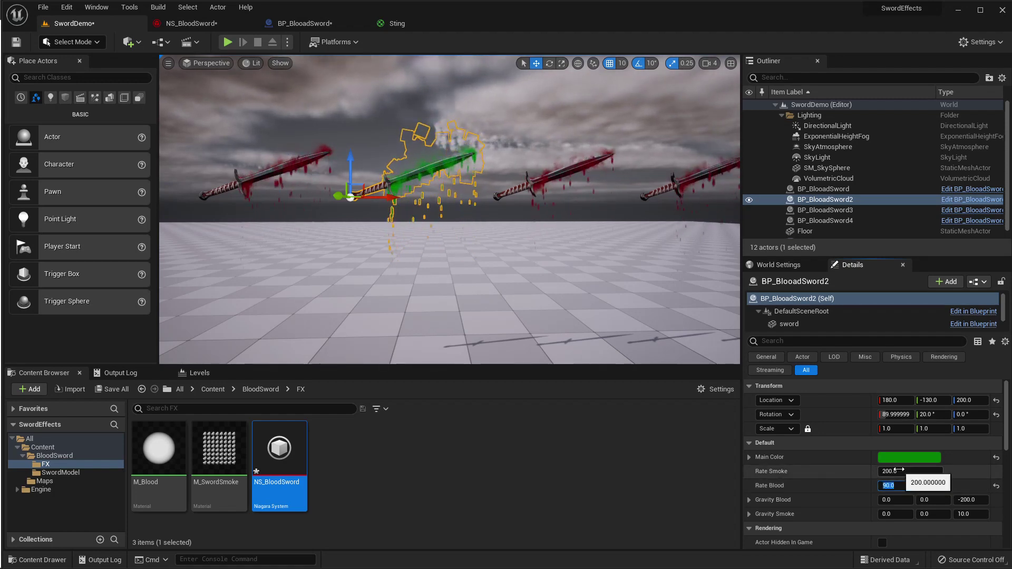
click(898, 471)
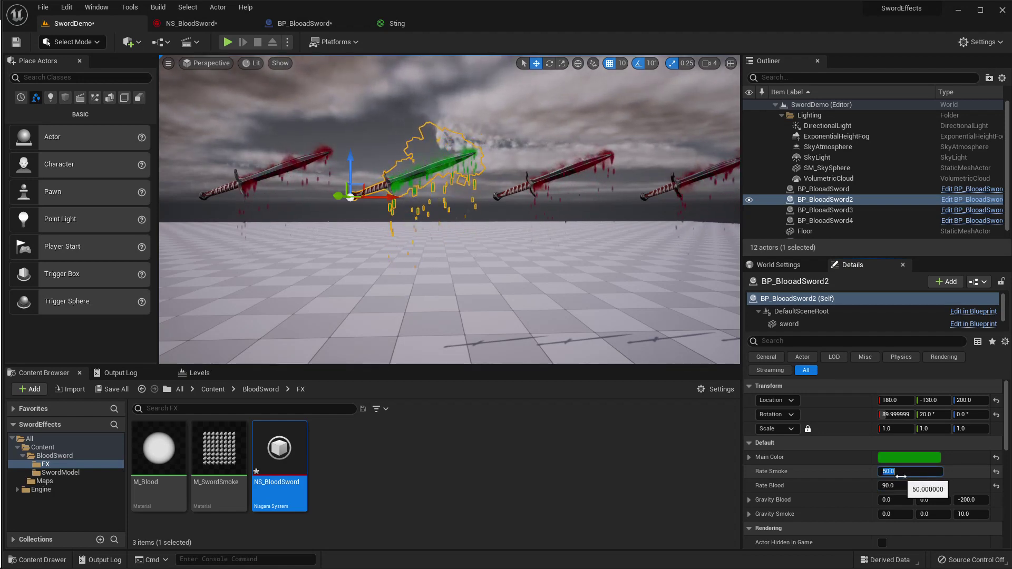
scroll(923, 477, down, 2)
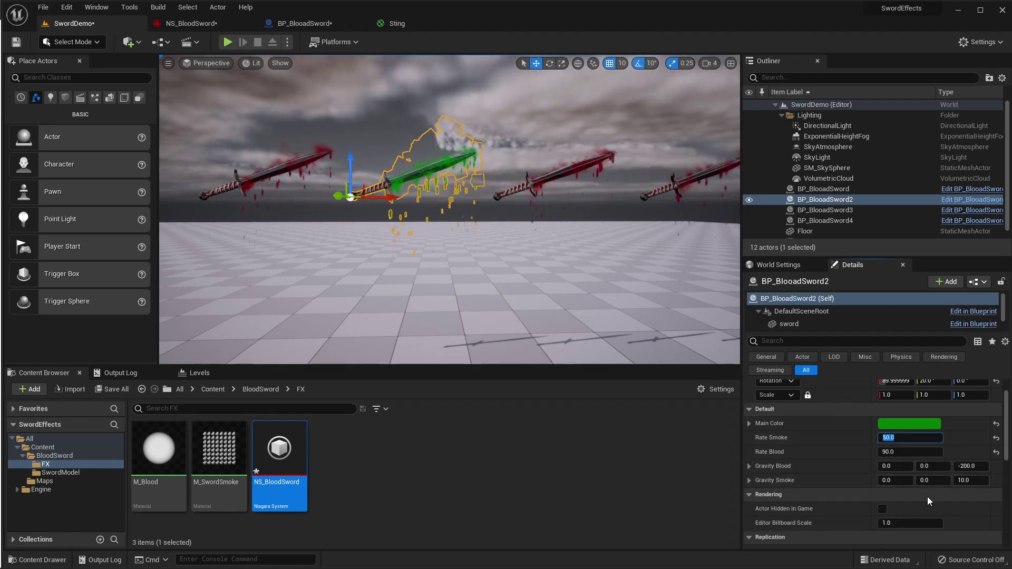
click(975, 480)
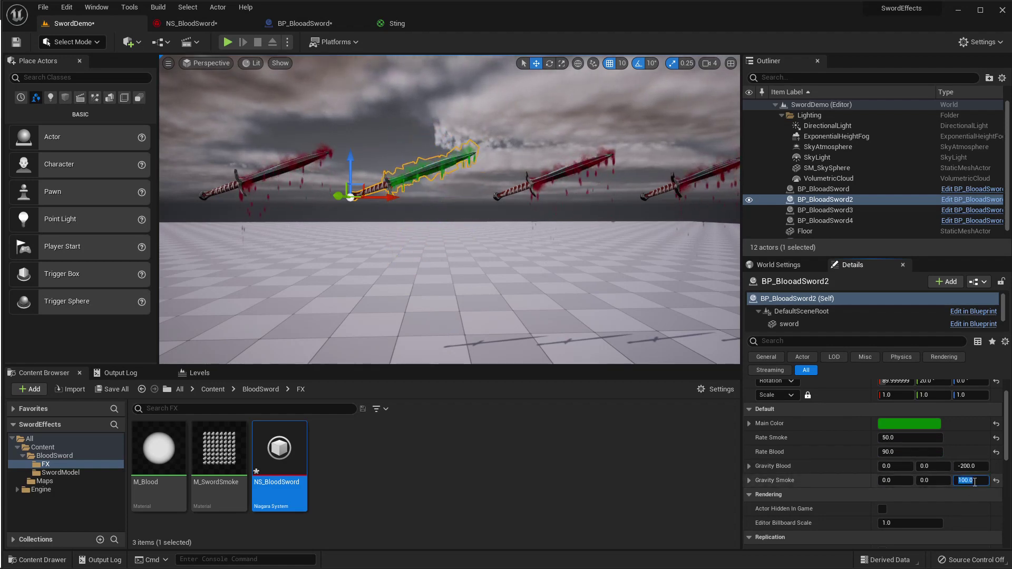
key(Return)
click(497, 267)
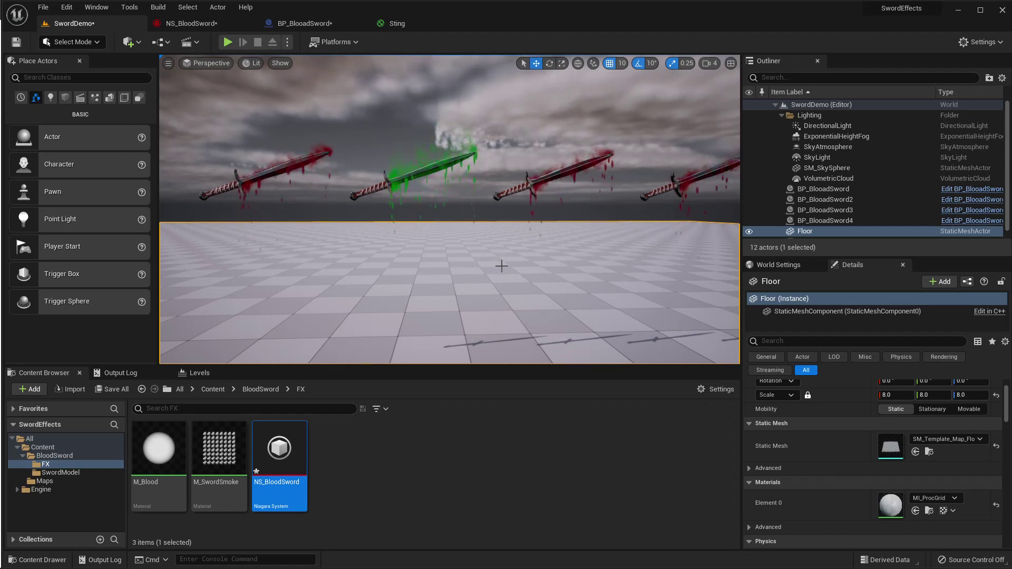
Change the Main Color of BP_BlooadSword3 to bright yellow with red 1.0 and green about 0.68, and inspect its blade up close
click(564, 175)
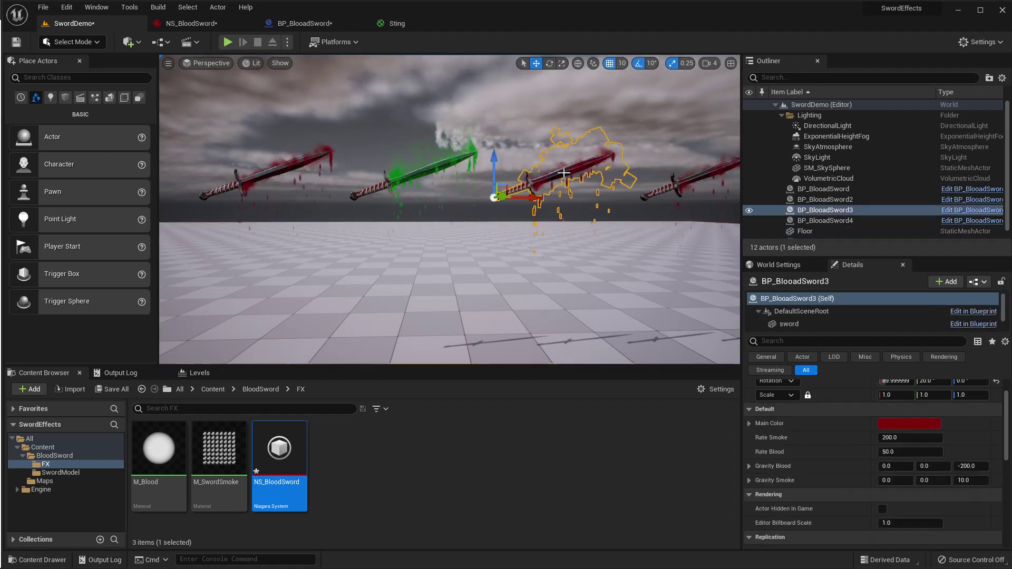
click(906, 424)
drag(981, 396, 1007, 415)
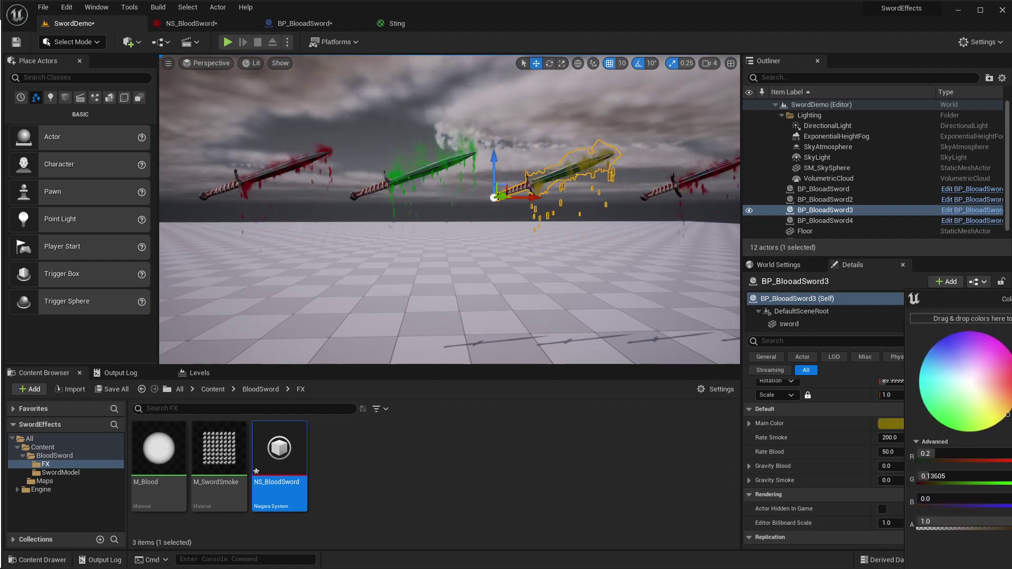
drag(980, 299, 811, 281)
drag(889, 399, 888, 313)
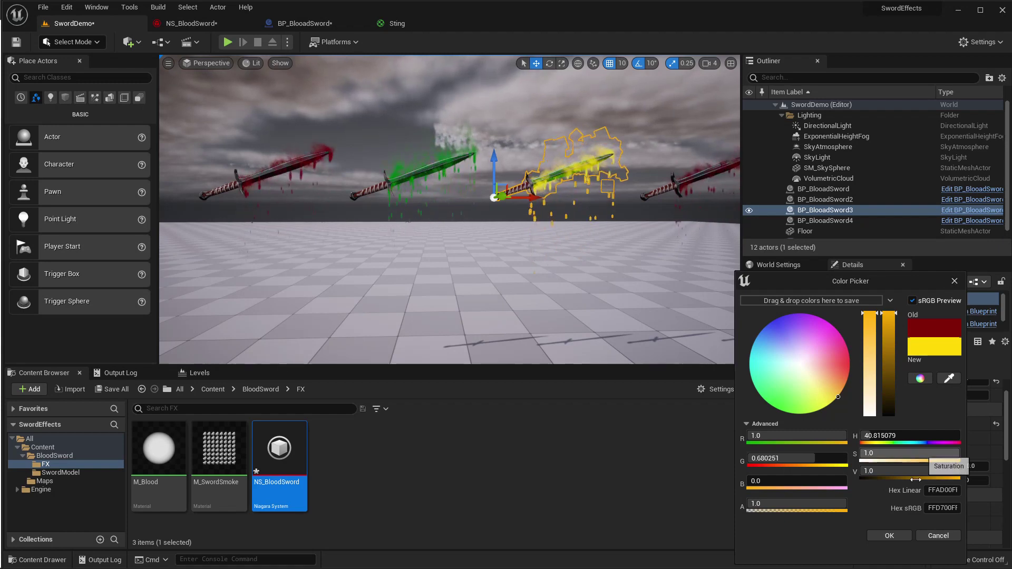
click(898, 536)
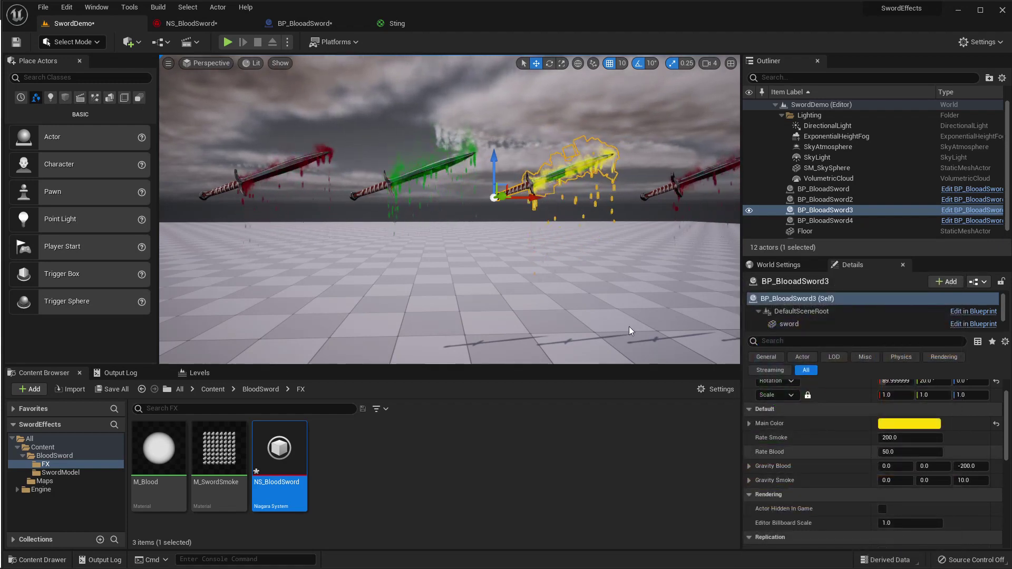
scroll(450, 209, up, 5)
key(f)
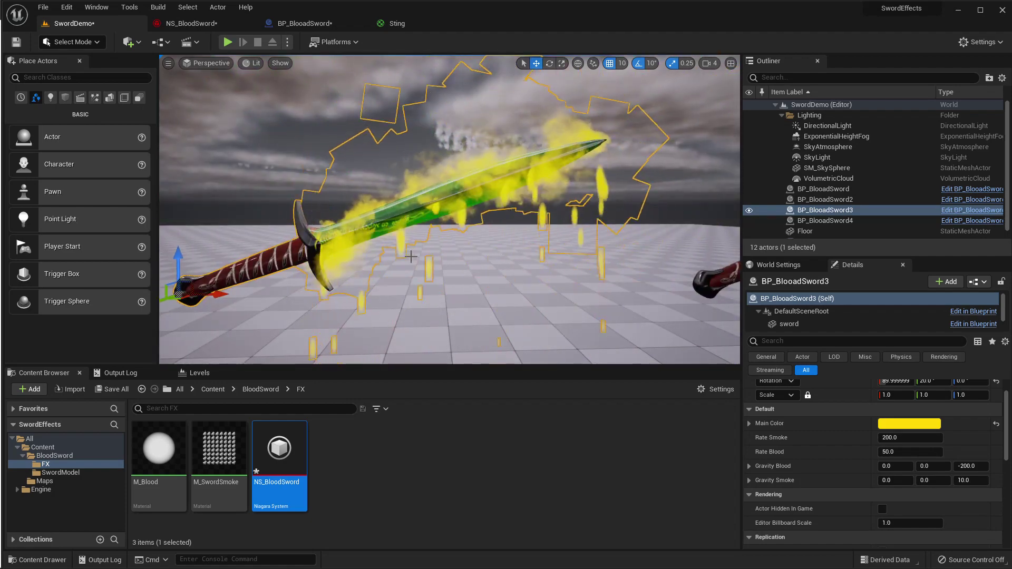
right_drag(420, 215, 413, 267)
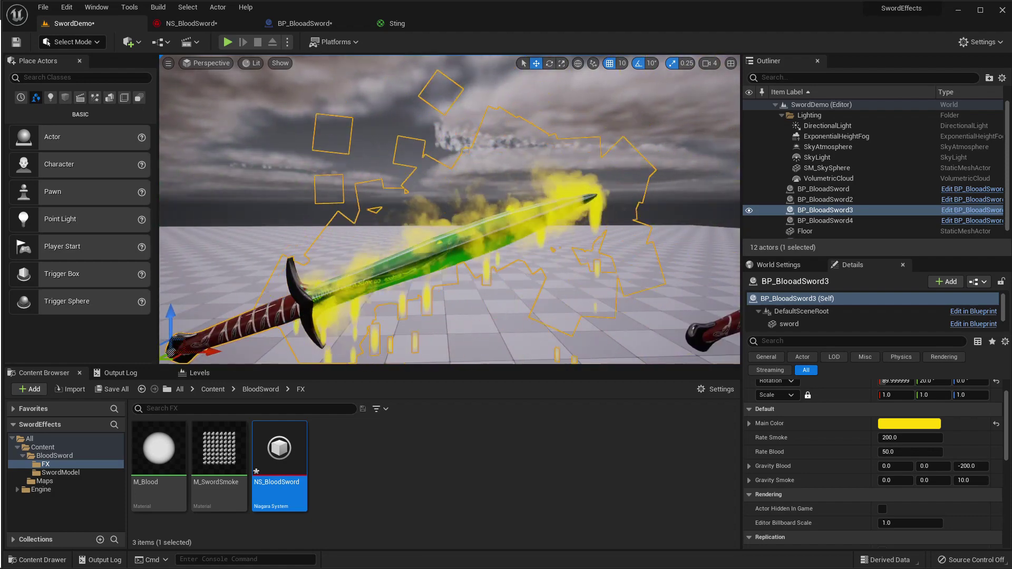
Review how the BP_BlooadSword Construction Script passes Main Color to the Fuller mesh's Emissive Color, and inspect the yellow sword in the level
click(295, 23)
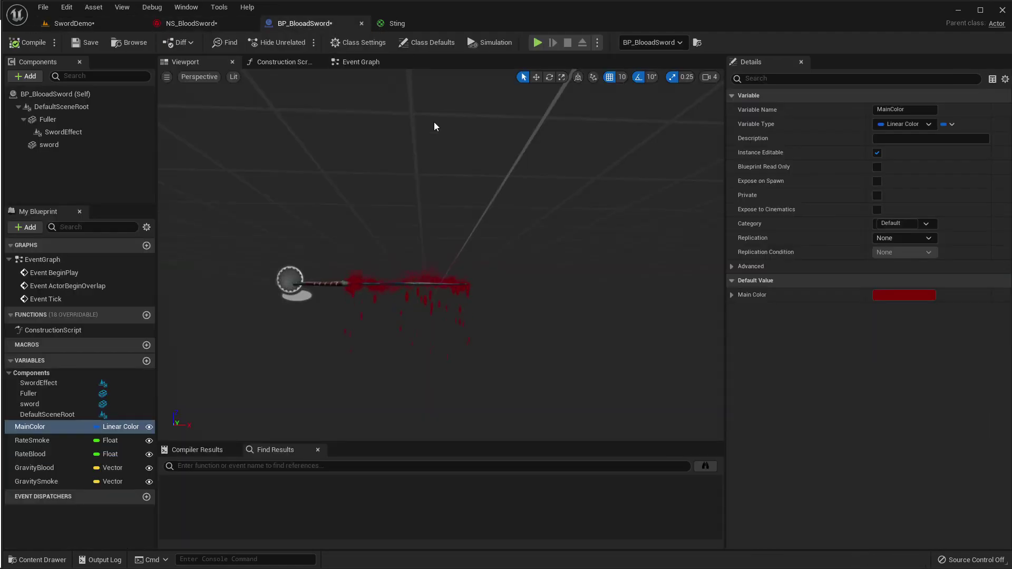
click(291, 63)
right_drag(274, 246, 996, 228)
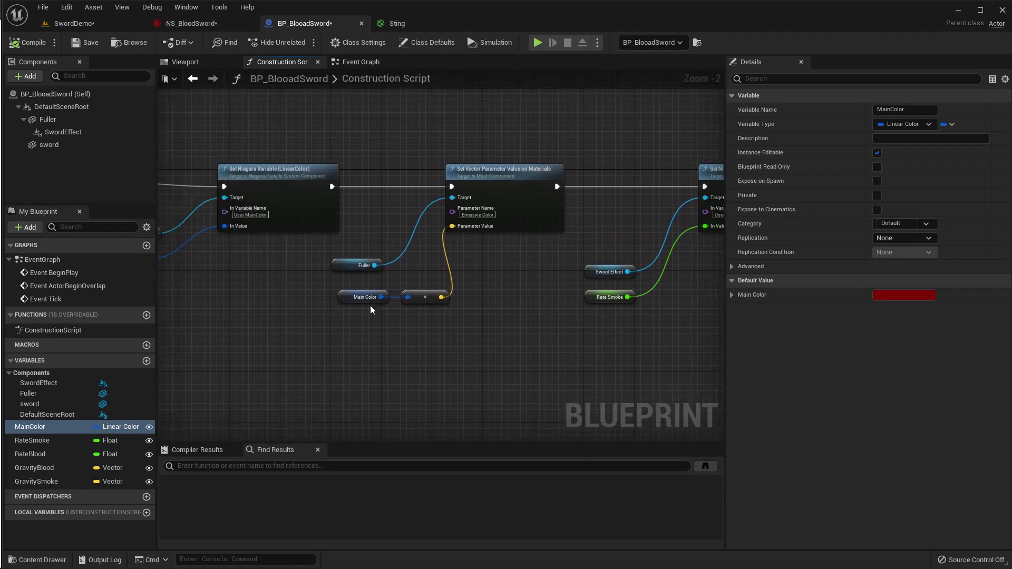
click(55, 27)
key(f)
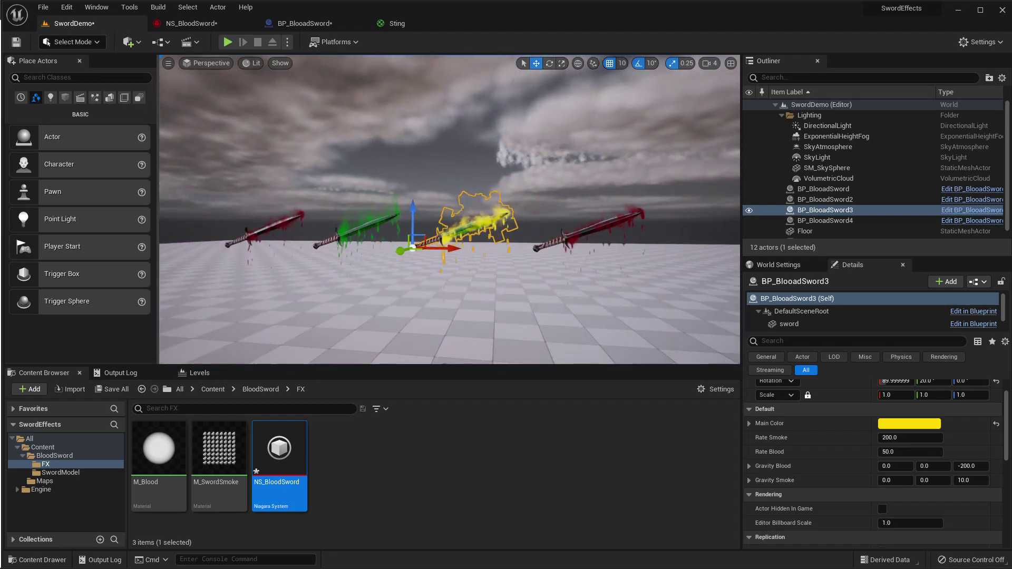
key(f)
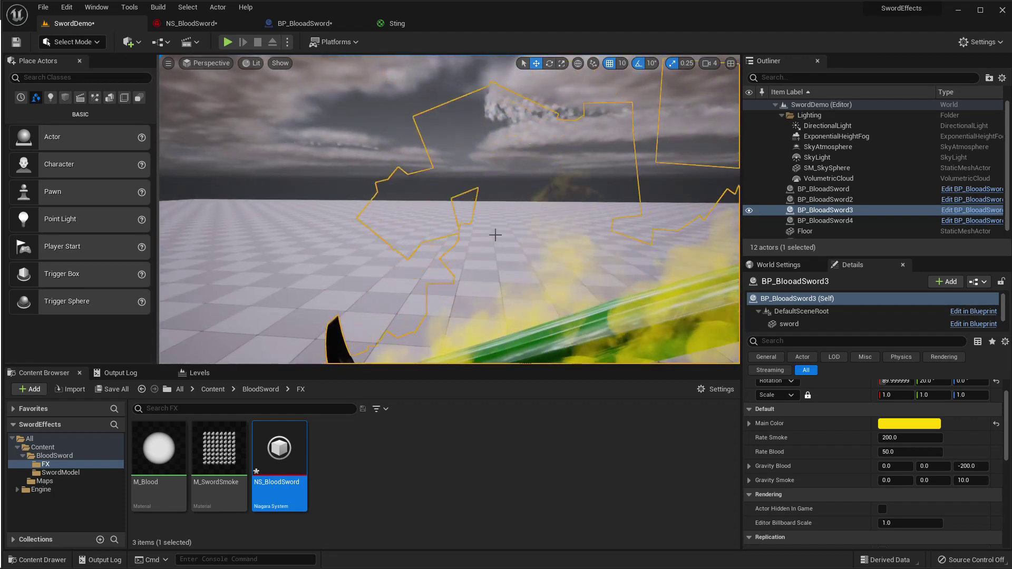
scroll(495, 235, up, 5)
scroll(495, 234, down, 4)
Change the Main Color of BP_BlooadSword4 to bright blue with red 0 and blue 2.0
right_drag(450, 211, 485, 227)
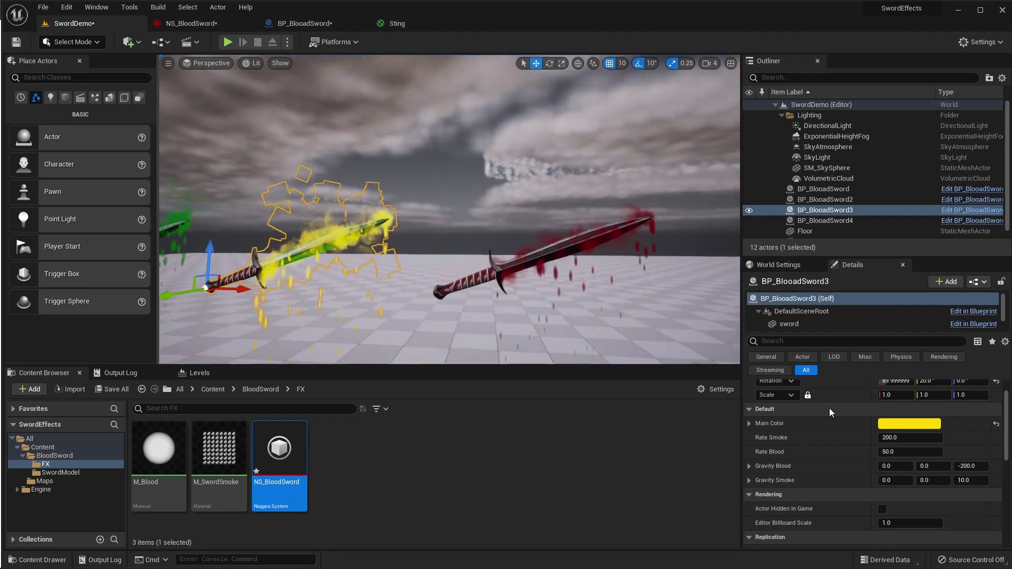
click(580, 250)
click(901, 425)
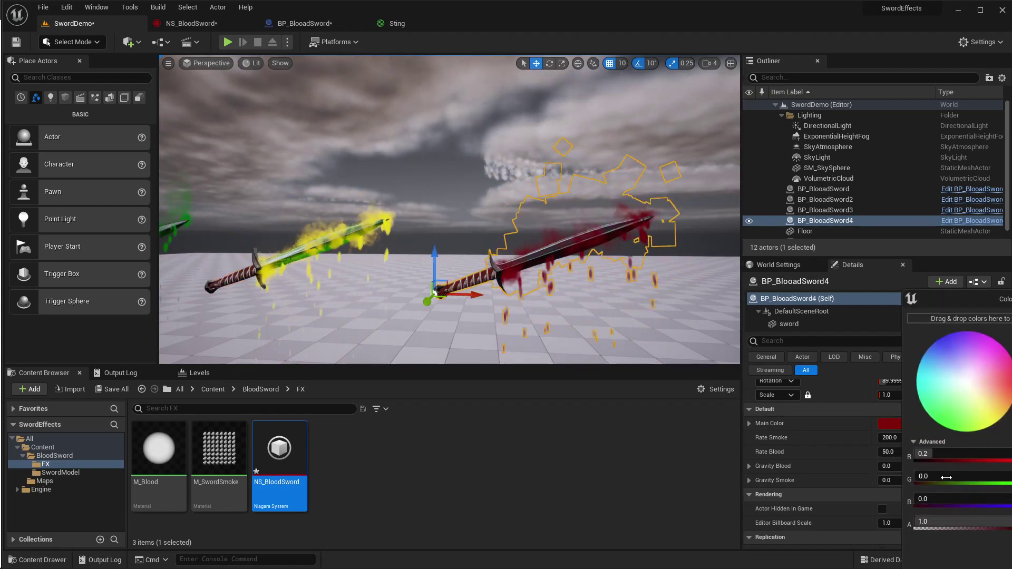
click(943, 454)
text(0)
key(Tab)
key(Tab)
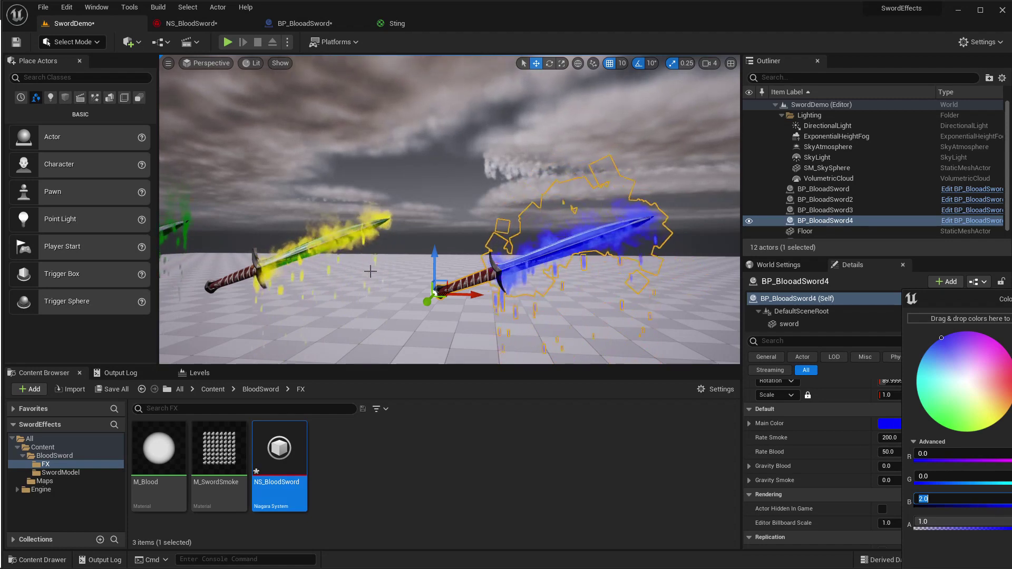
Compare the red and green swords, and review the Sting material's Emissive Color multiply and the NS_BloodSword system
right_drag(370, 271, 327, 244)
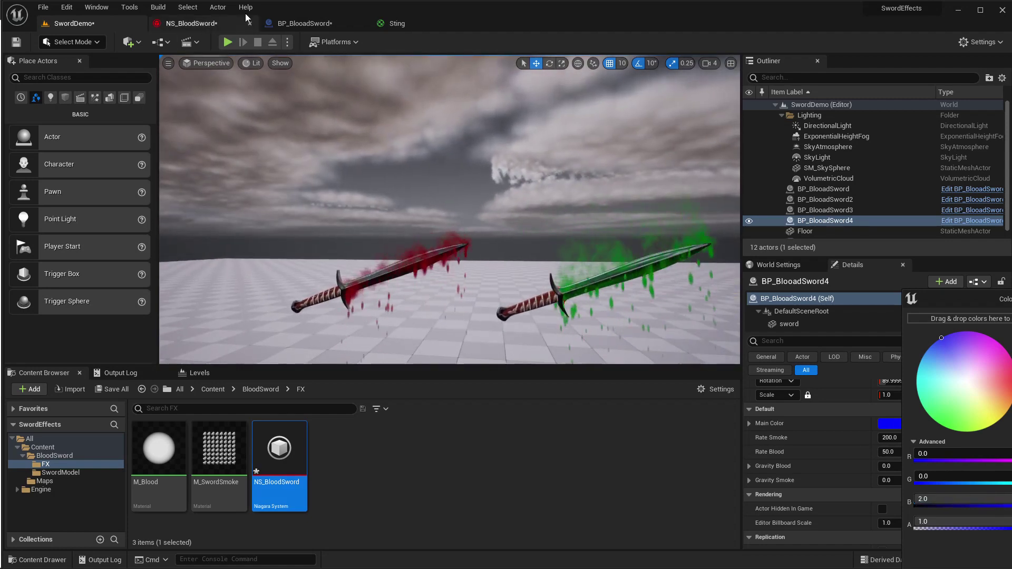
click(304, 23)
click(400, 24)
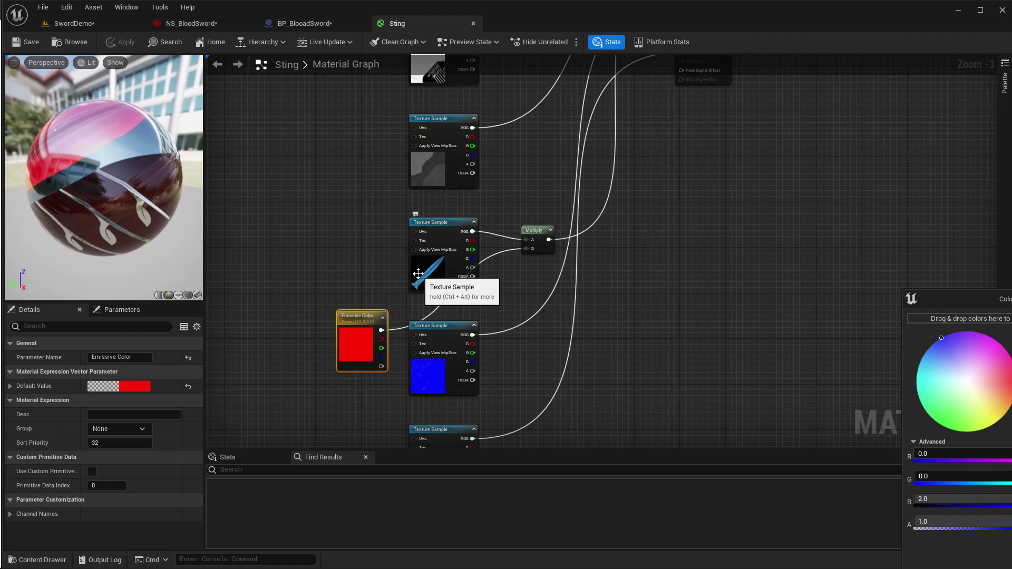
click(305, 23)
click(203, 26)
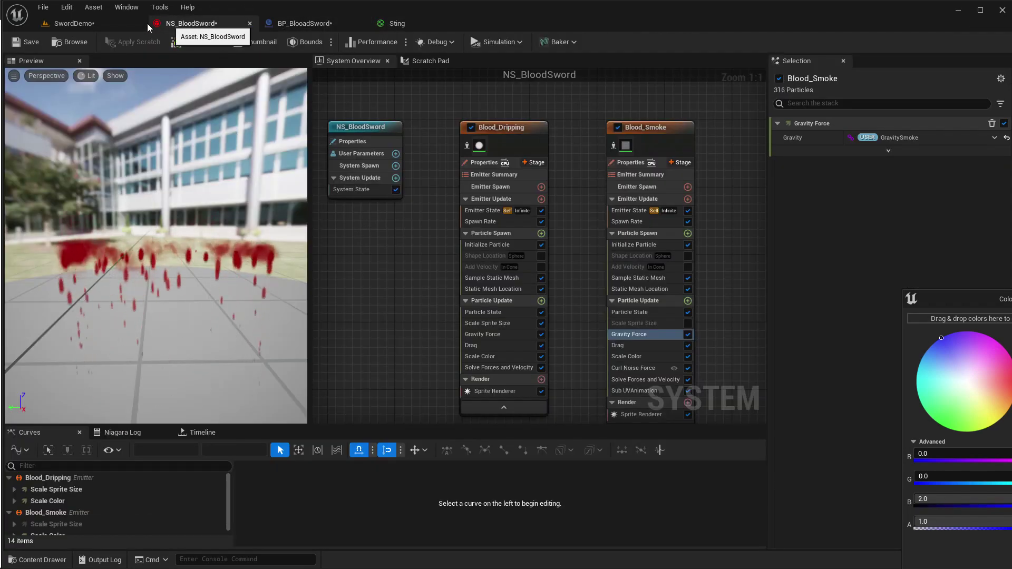
click(74, 23)
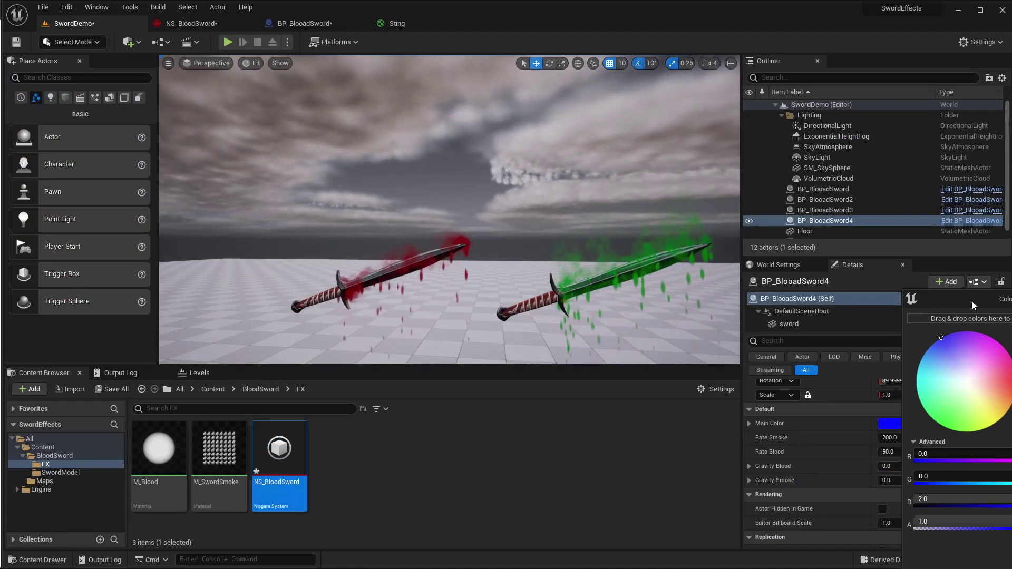
Accept the blue colour for BP_BlooadSword4, and set its Rate Smoke to 500 and Gravity Smoke Z to -20
drag(959, 299, 852, 265)
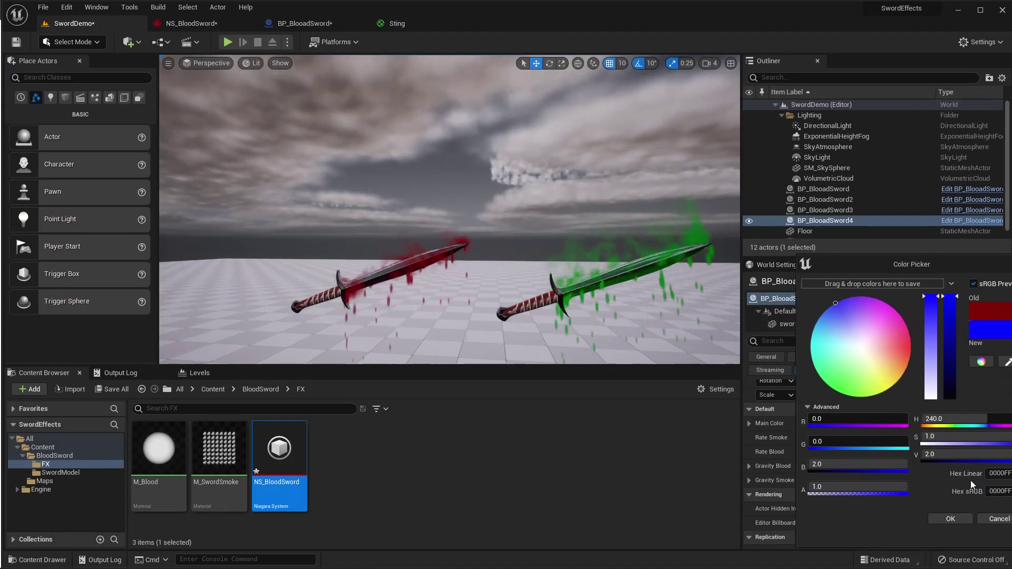
right_drag(475, 211, 496, 211)
mouse_move(445, 308)
right_down()
mouse_move(455, 308)
mouse_move(444, 308)
right_up()
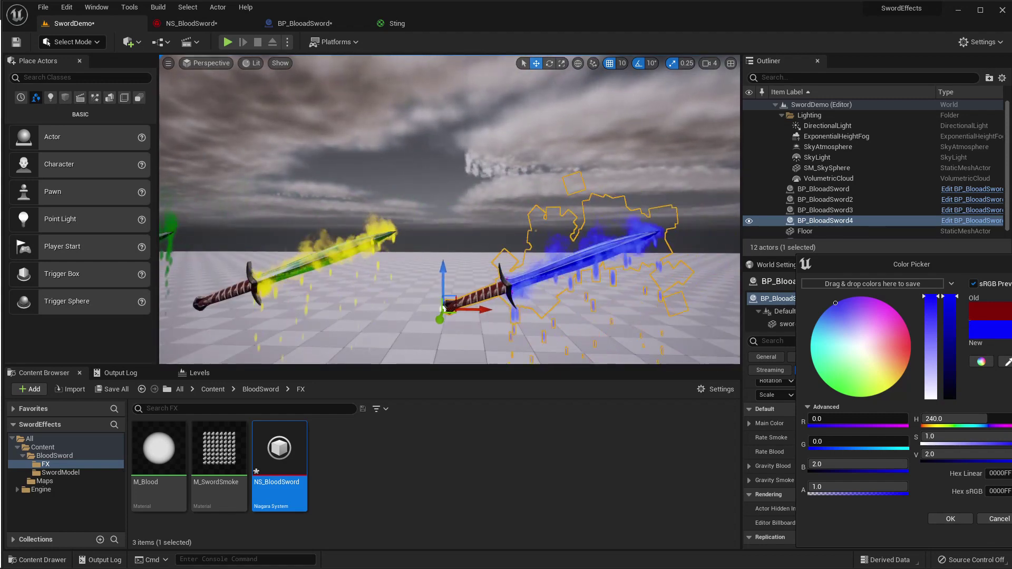
click(951, 519)
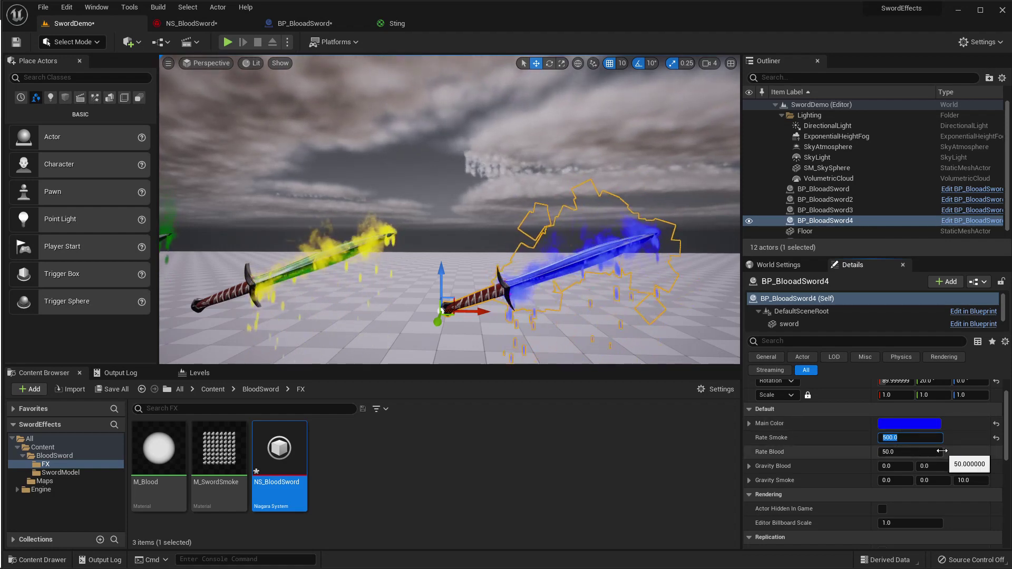
click(985, 468)
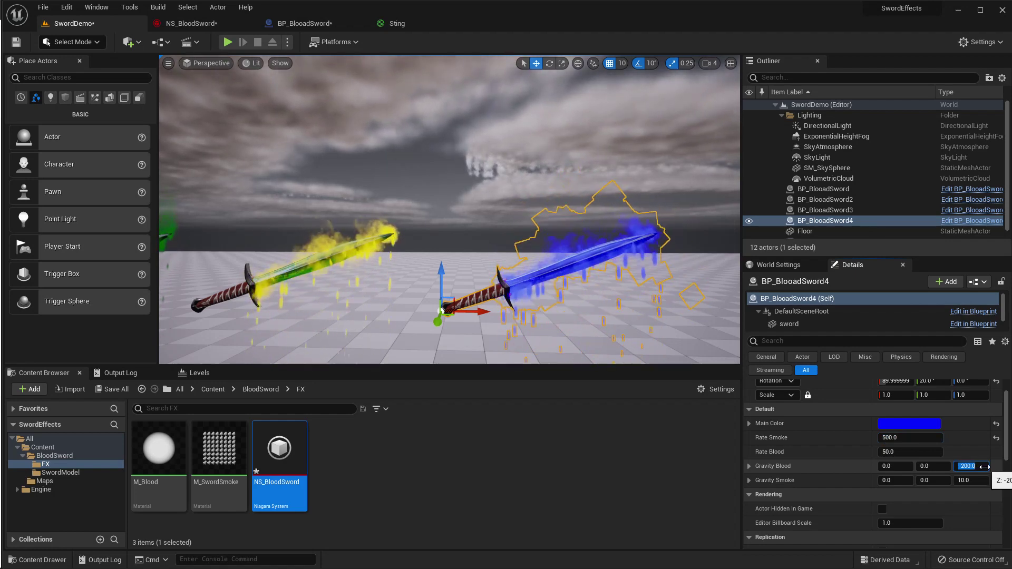
key(Tab)
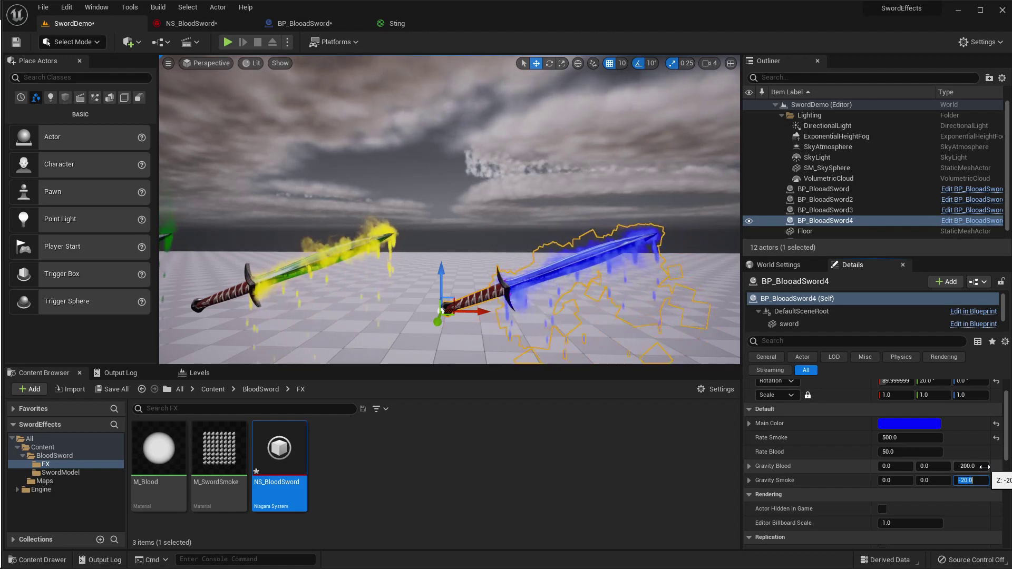
Examine the red, green, yellow and blue swords side by side in the level, comparing their smoke and blood effects
right_drag(450, 211, 406, 211)
key(g)
mouse_move(502, 162)
right_down()
mouse_move(501, 182)
mouse_move(506, 161)
right_up()
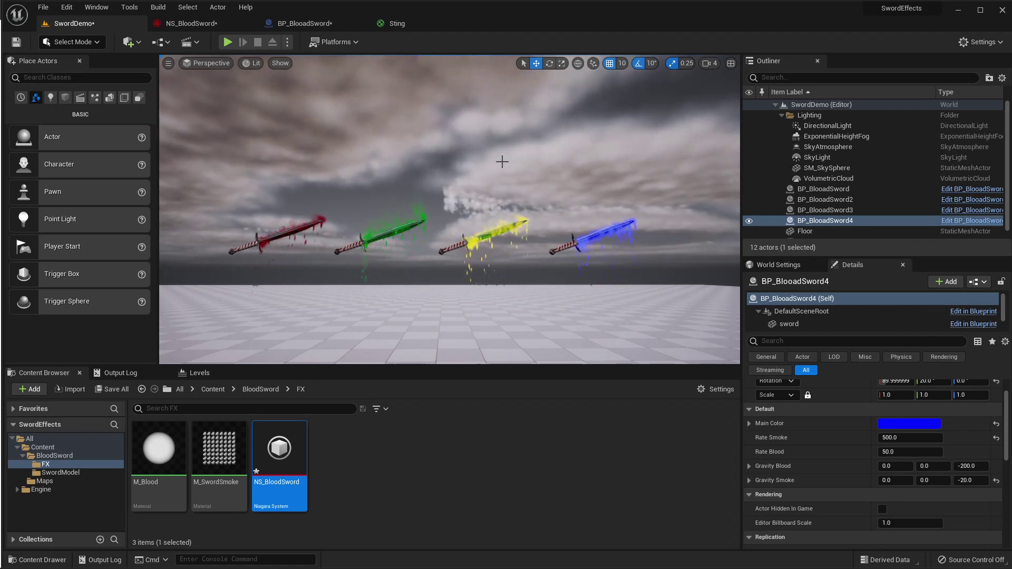
key(w)
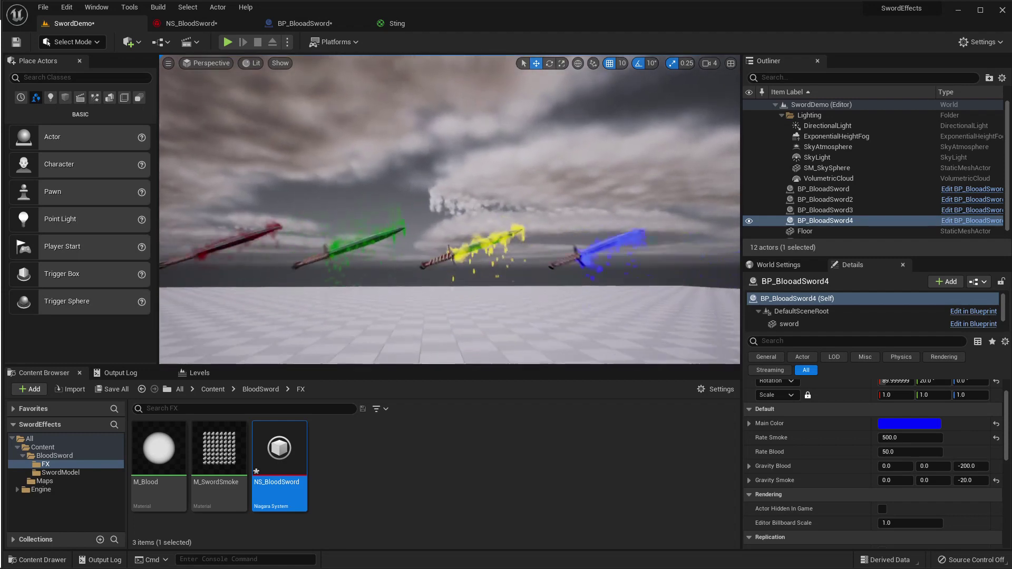
key(s)
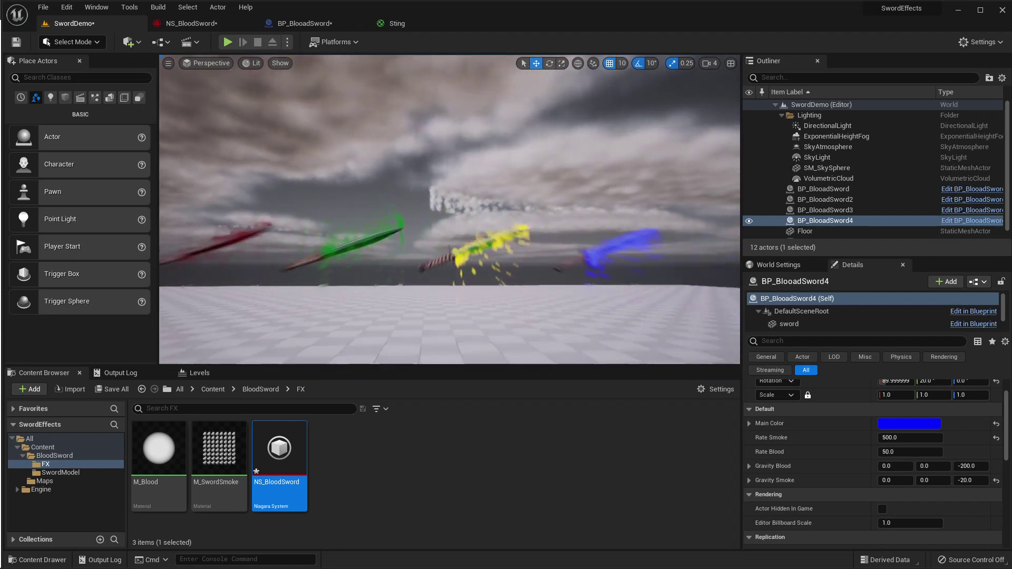
key(w)
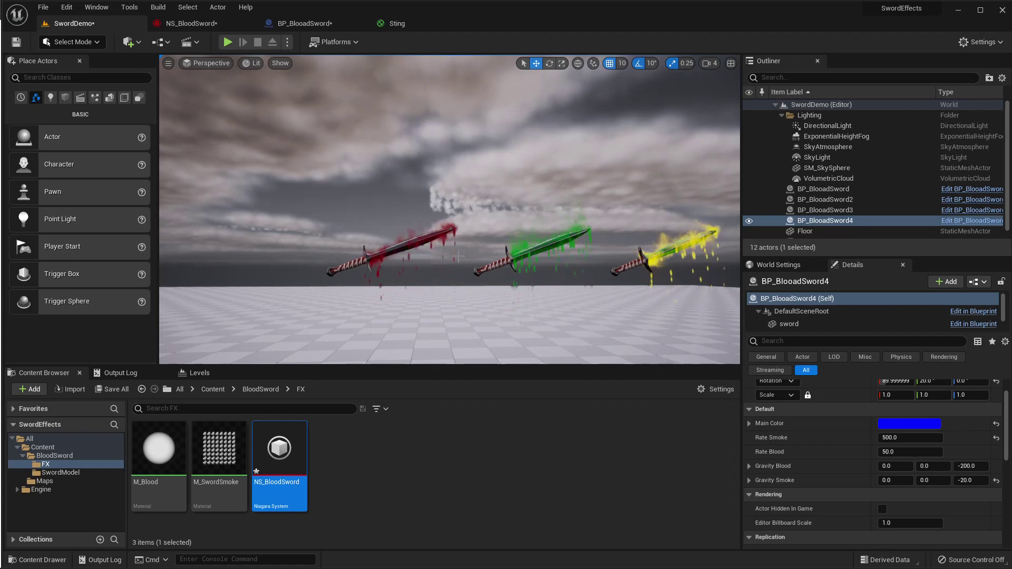
key(d)
key(q)
key(a)
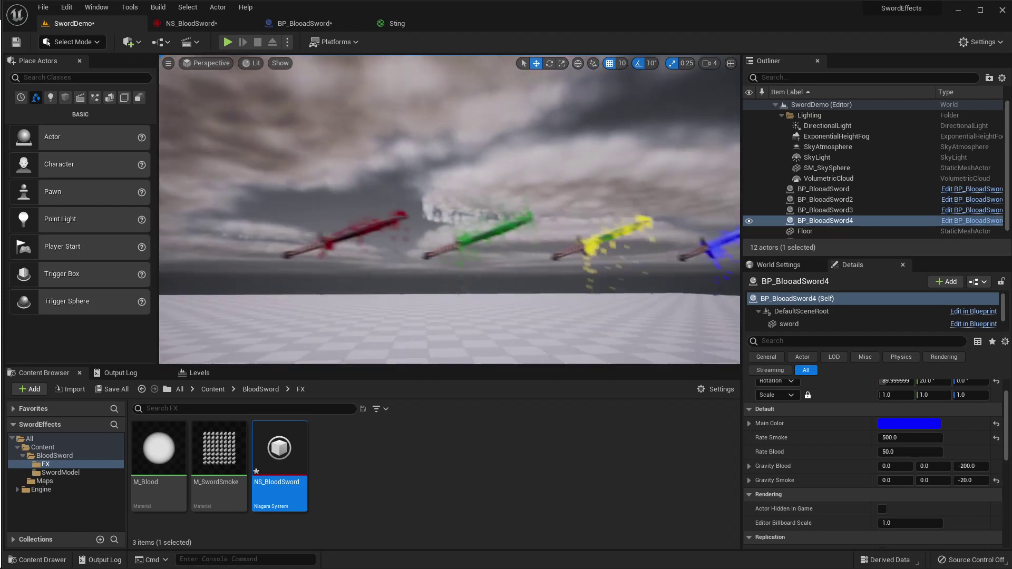
key(d)
key(a)
key(d)
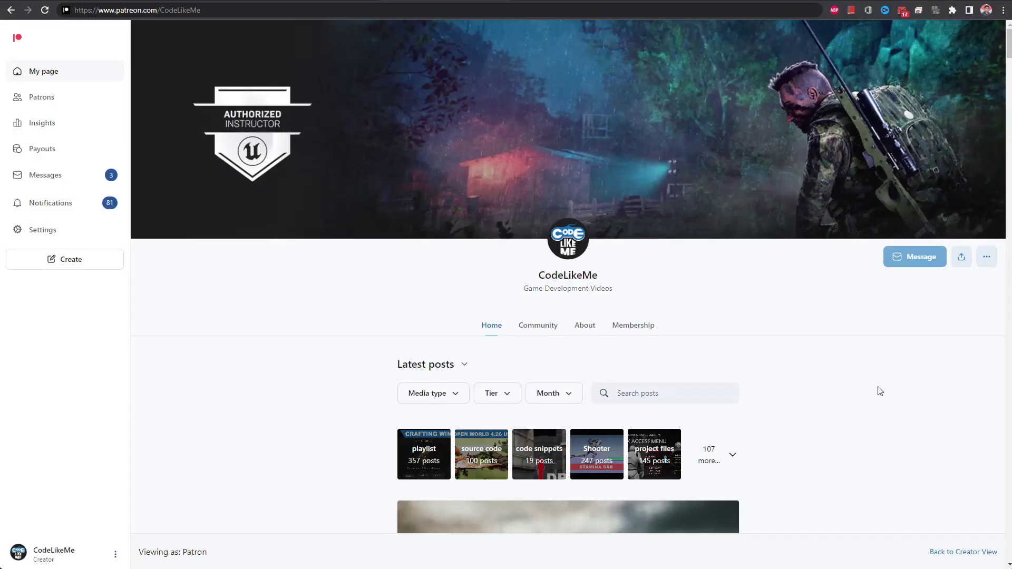
Switch to the CodeLikeMe Patreon page in the browser and look through its latest posts
scroll(879, 391, down, 9)
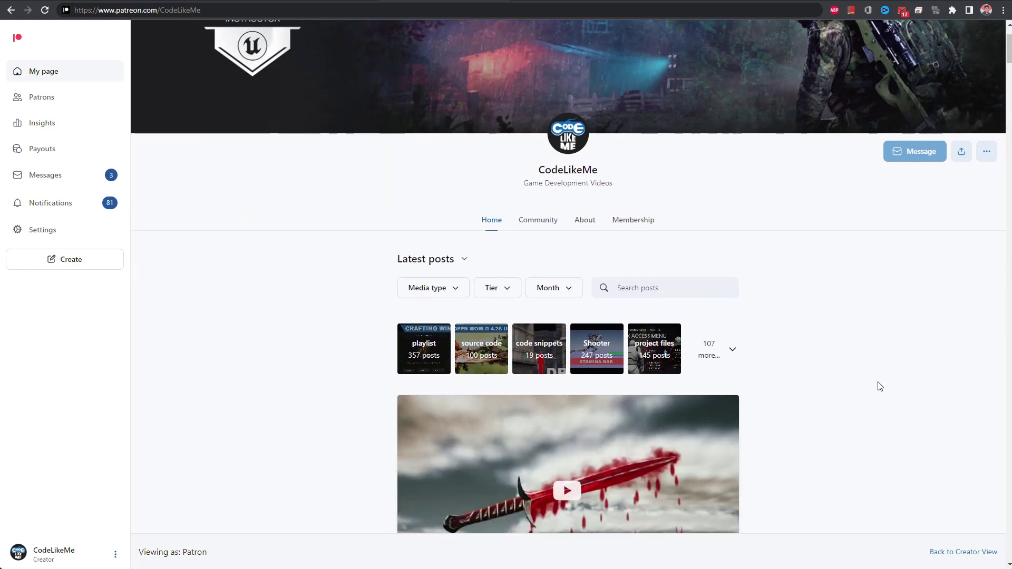
scroll(881, 384, down, 14)
scroll(882, 382, down, 15)
scroll(883, 384, down, 17)
scroll(886, 383, down, 15)
scroll(885, 383, down, 20)
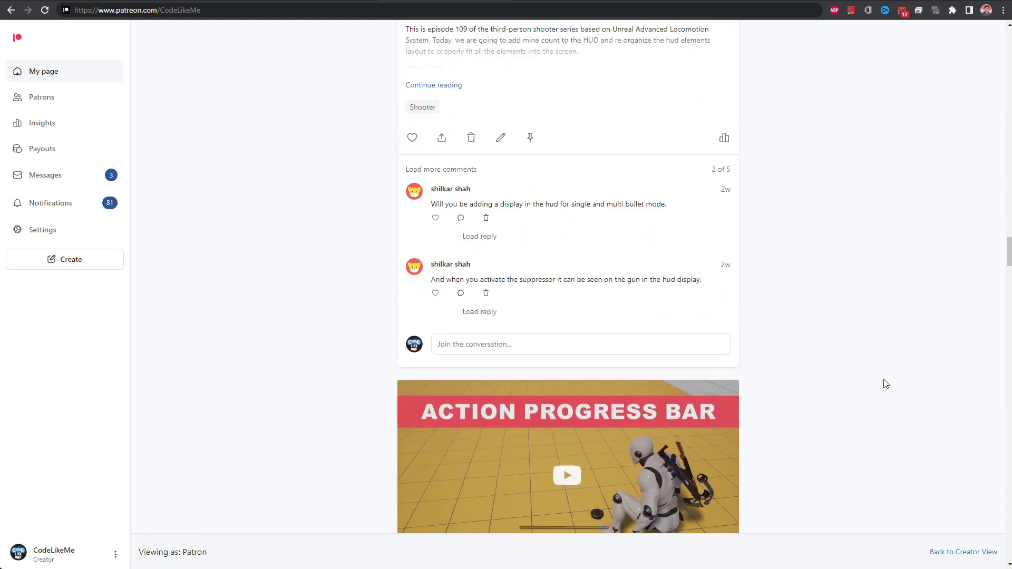